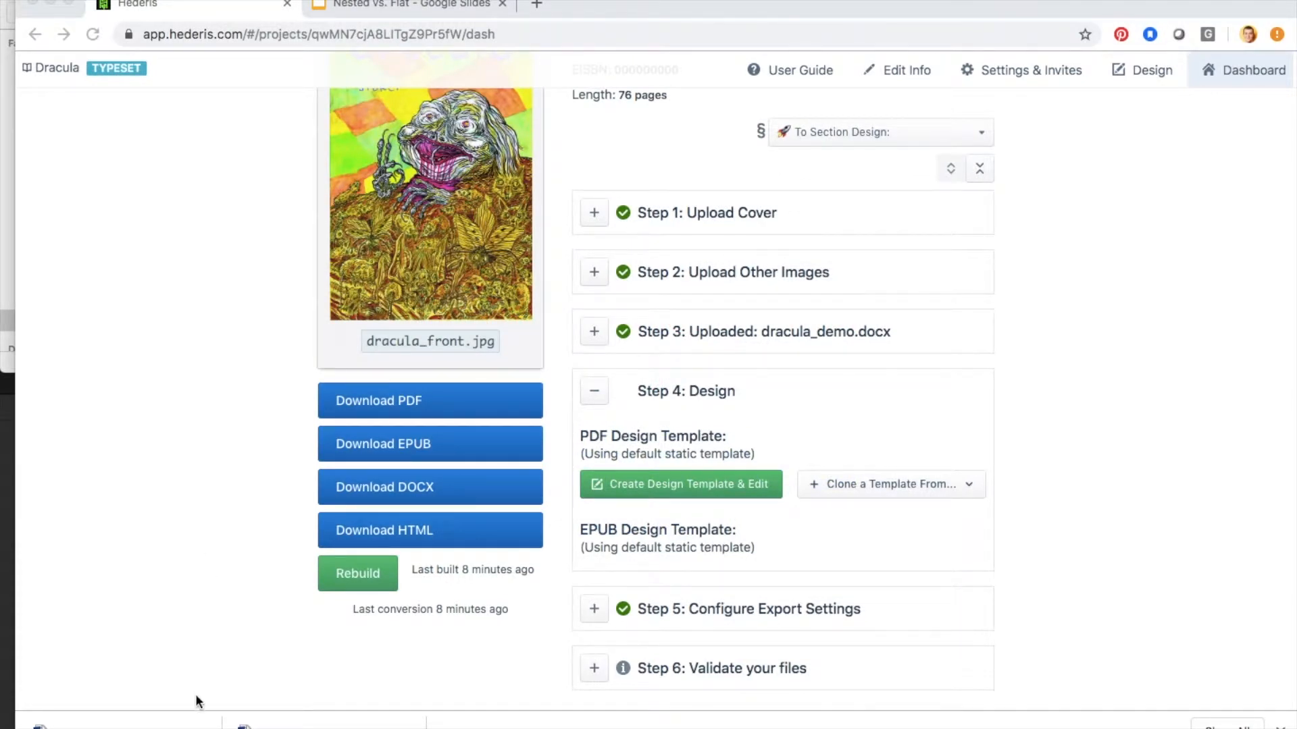
Step: Show the downloaded DOCX file in Finder and open Dracula_10_21_2019 (1) in Word
click(209, 721)
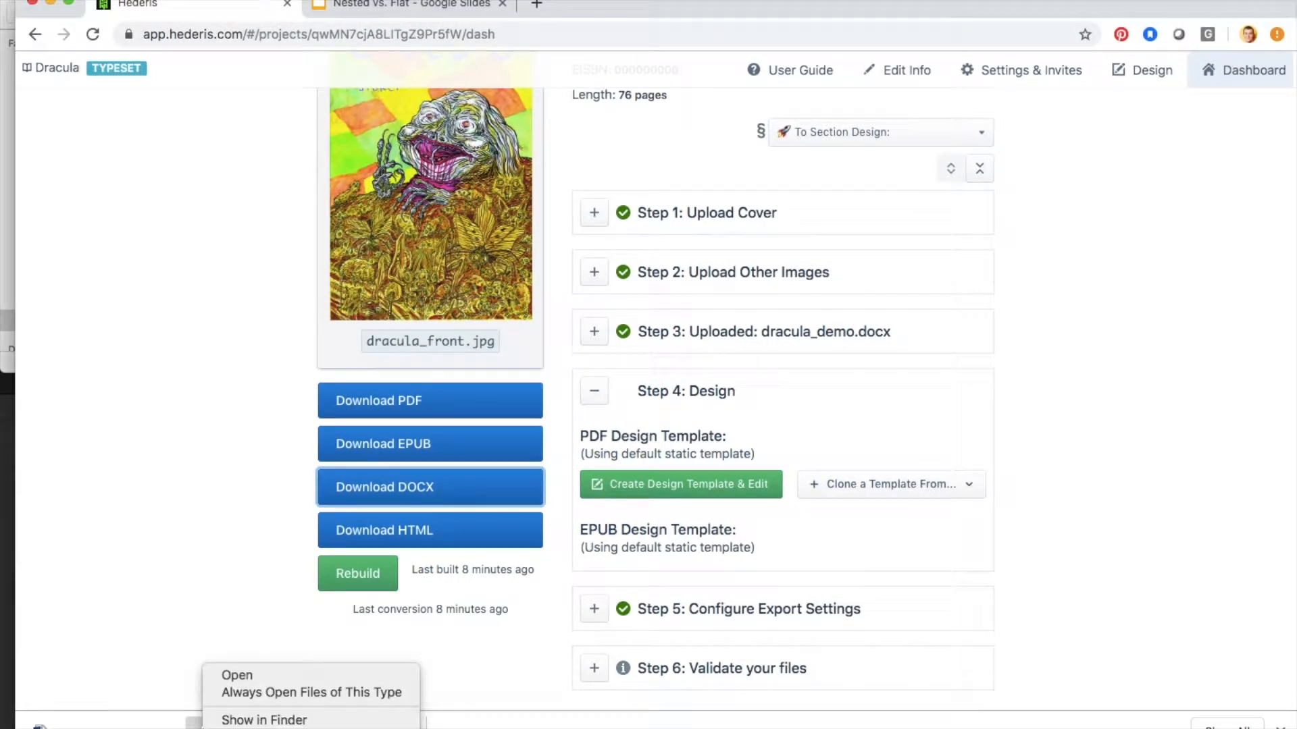
click(241, 722)
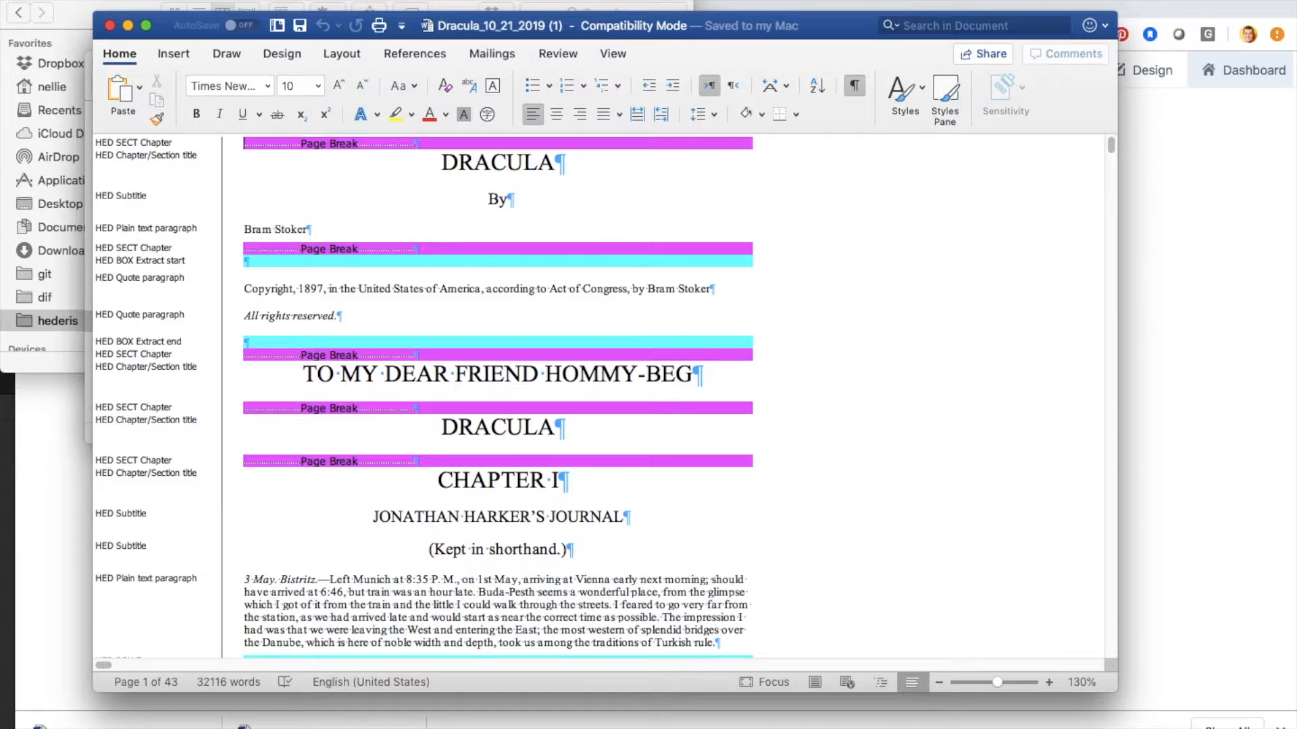
Step: Check the style area width in Word's View preferences, leaving the settings as they are
click(62, 0)
click(84, 21)
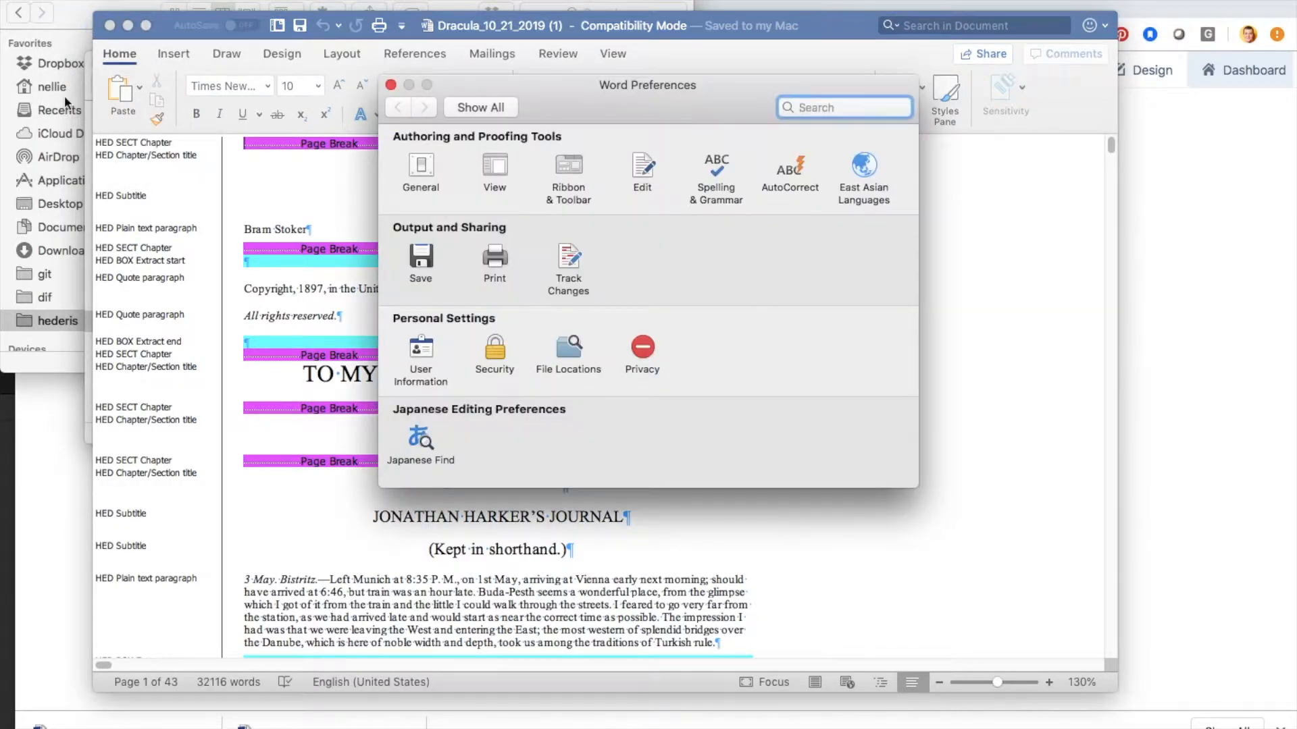
click(493, 162)
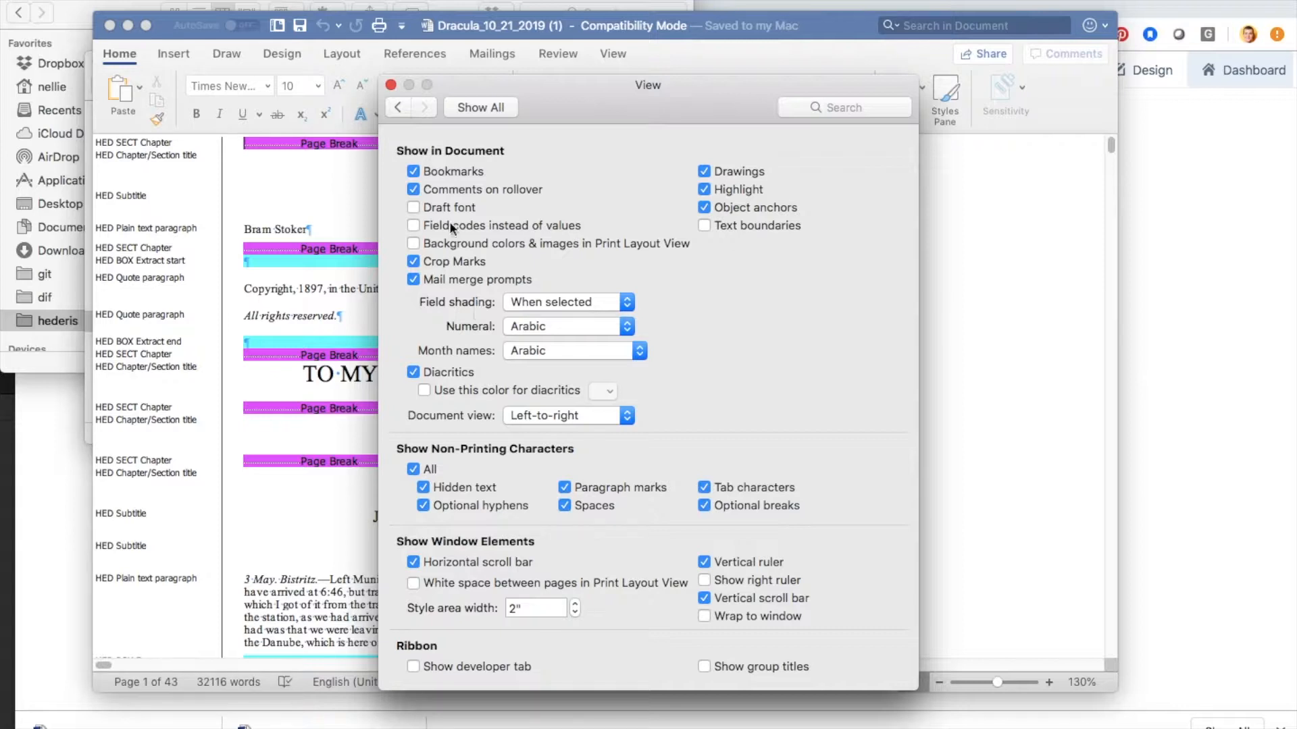
click(390, 85)
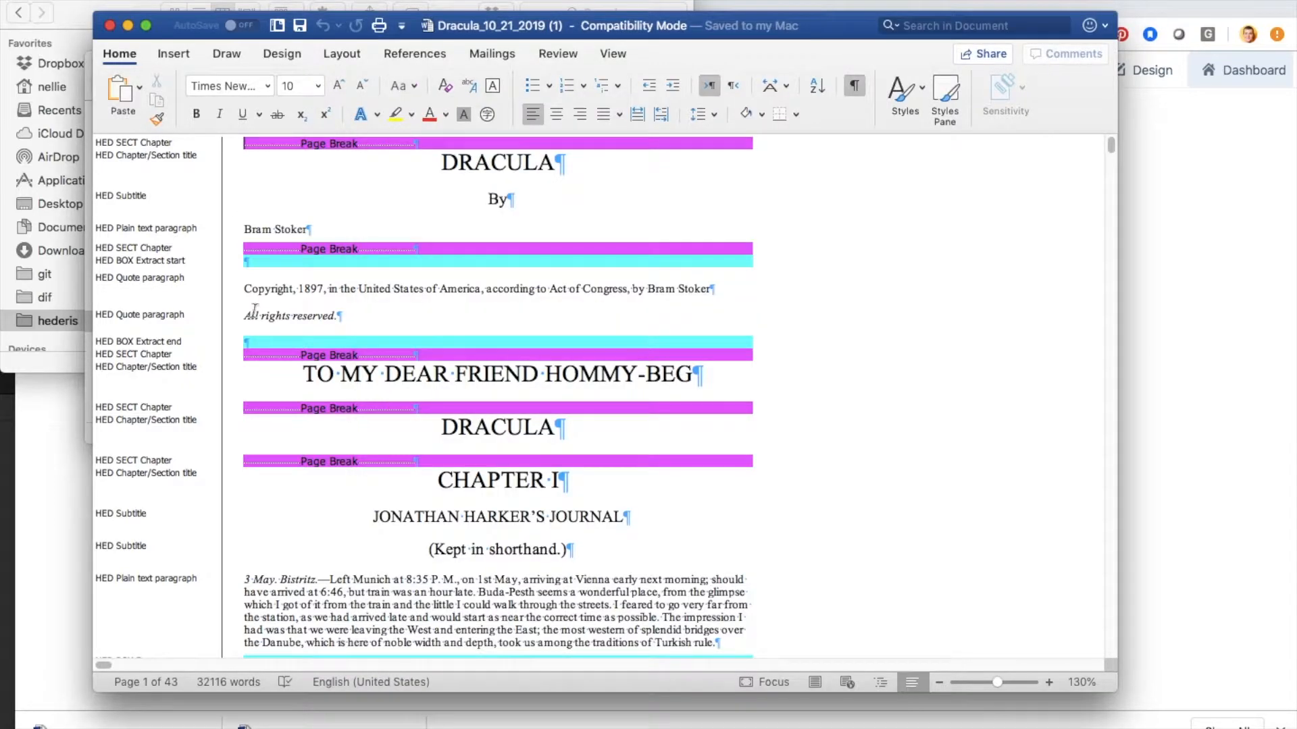
Step: Display the Styles pane and set its list to show all styles
click(946, 88)
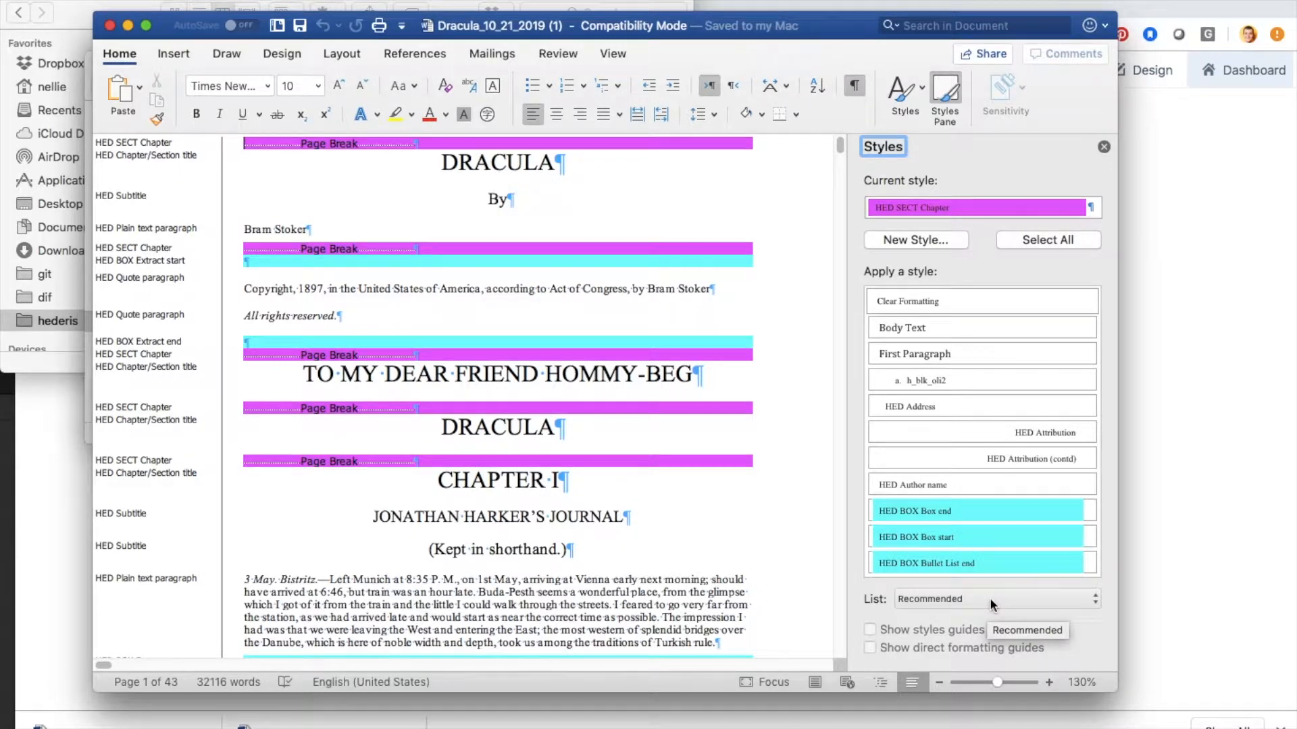
click(1027, 595)
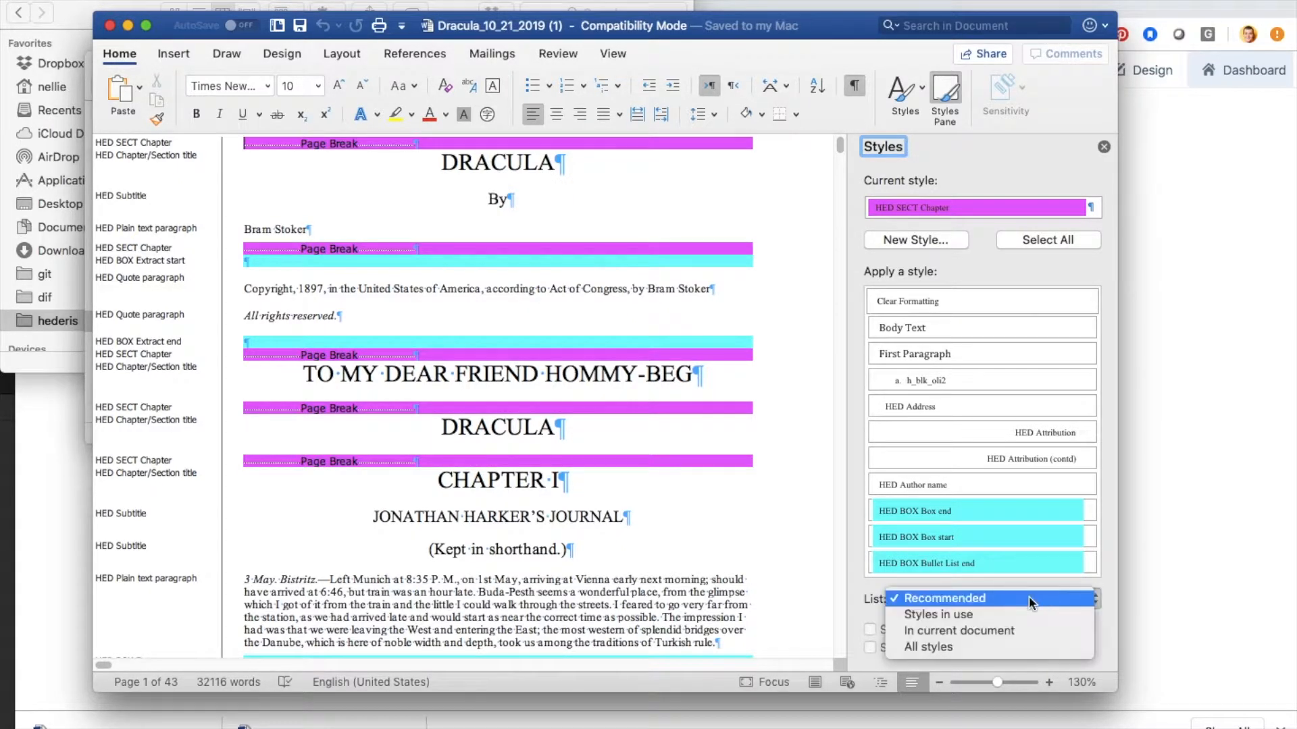
click(1018, 647)
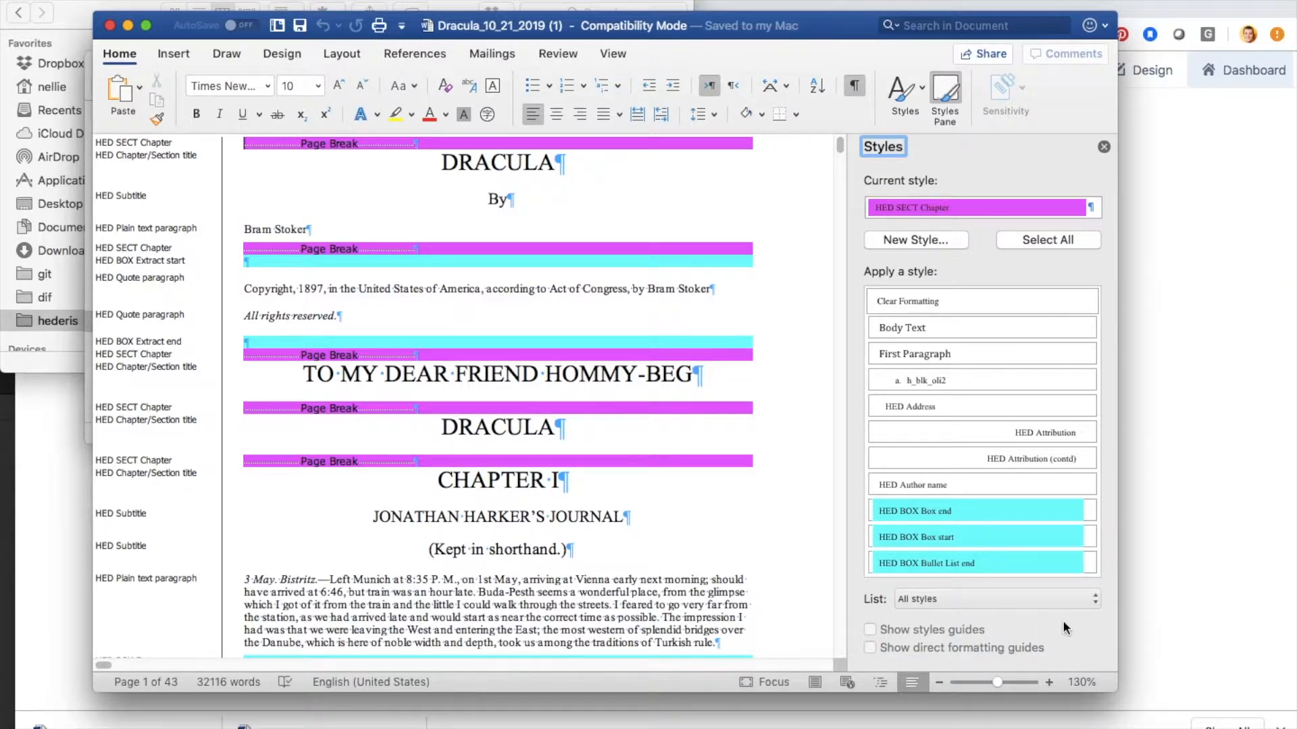
Step: Look through the available HED styles, from the box and paragraph styles to the section styles
scroll(989, 497, down, 5)
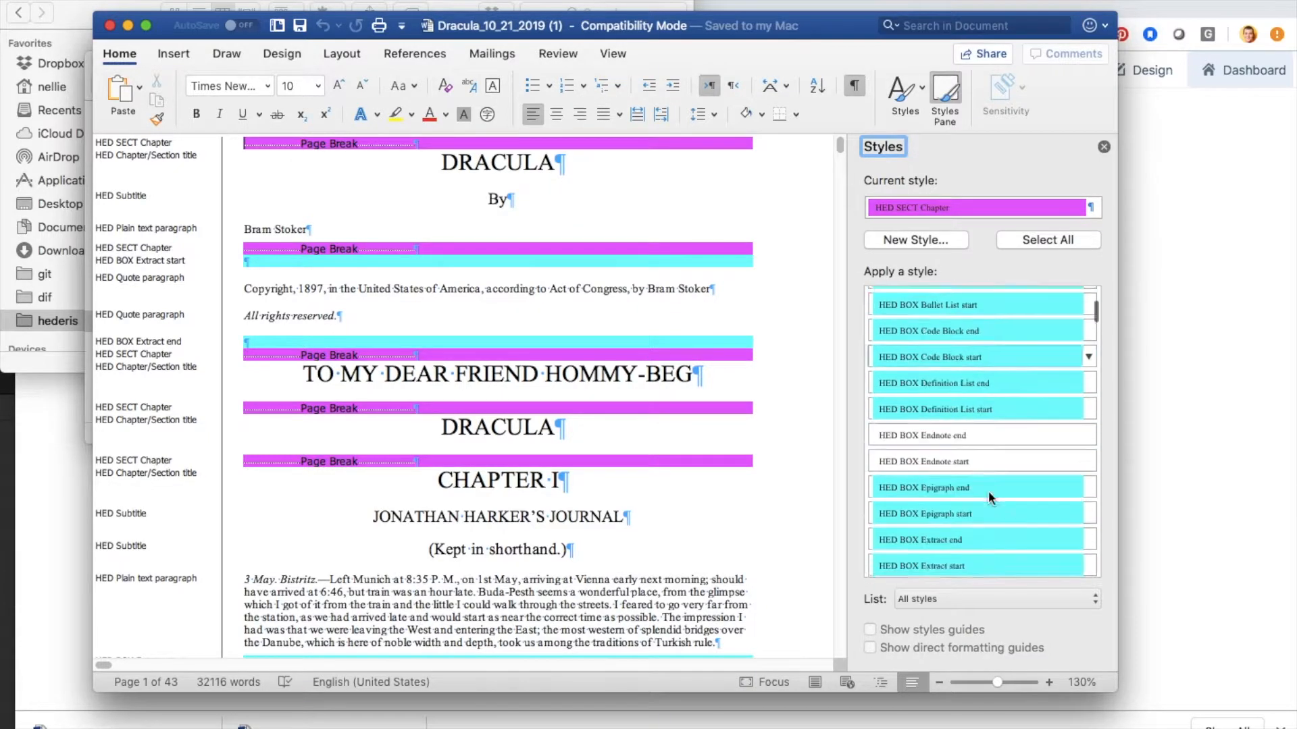
scroll(989, 498, up, 8)
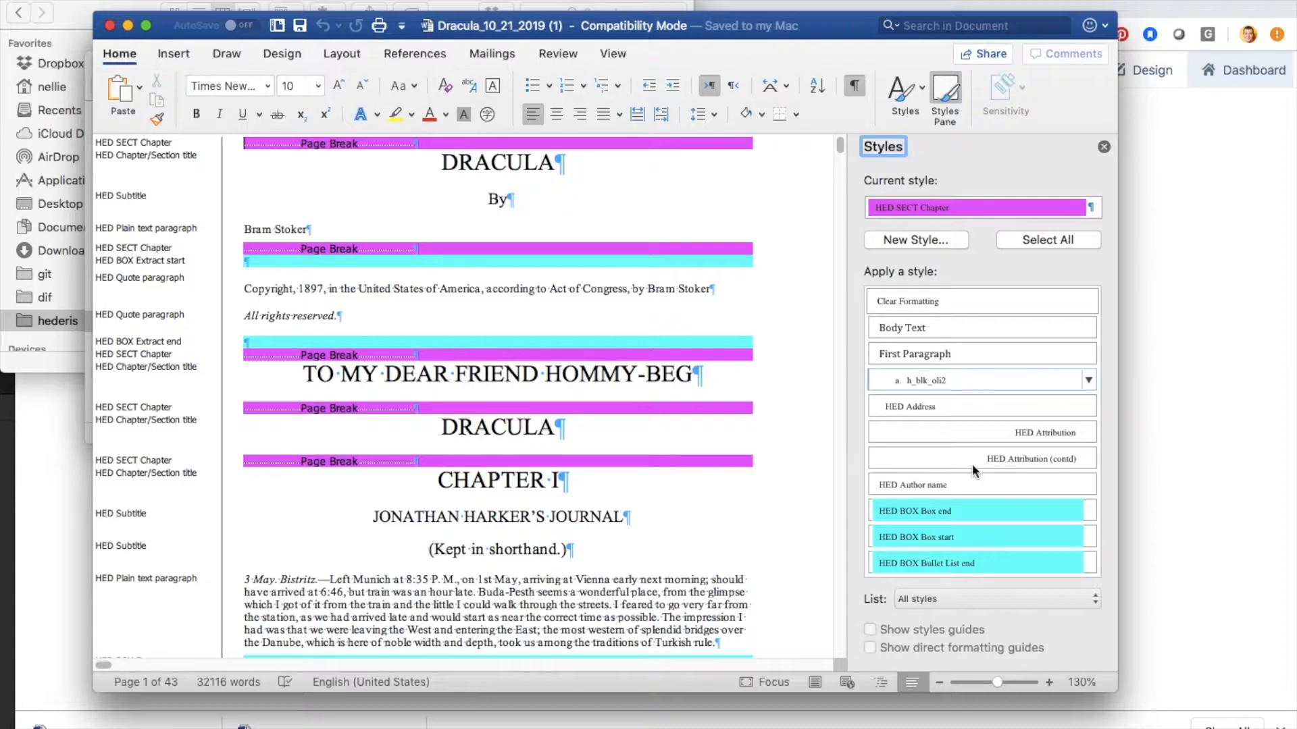
scroll(971, 533, down, 5)
scroll(970, 528, down, 5)
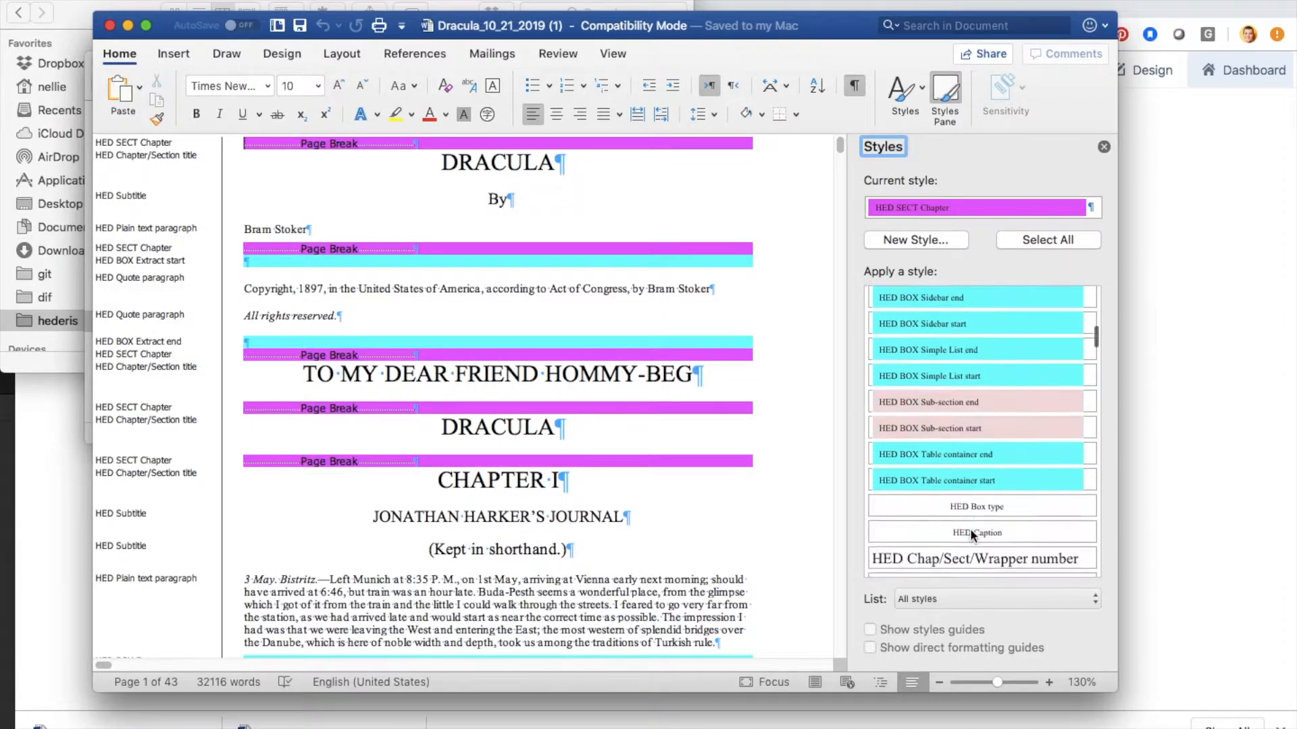
scroll(970, 528, down, 3)
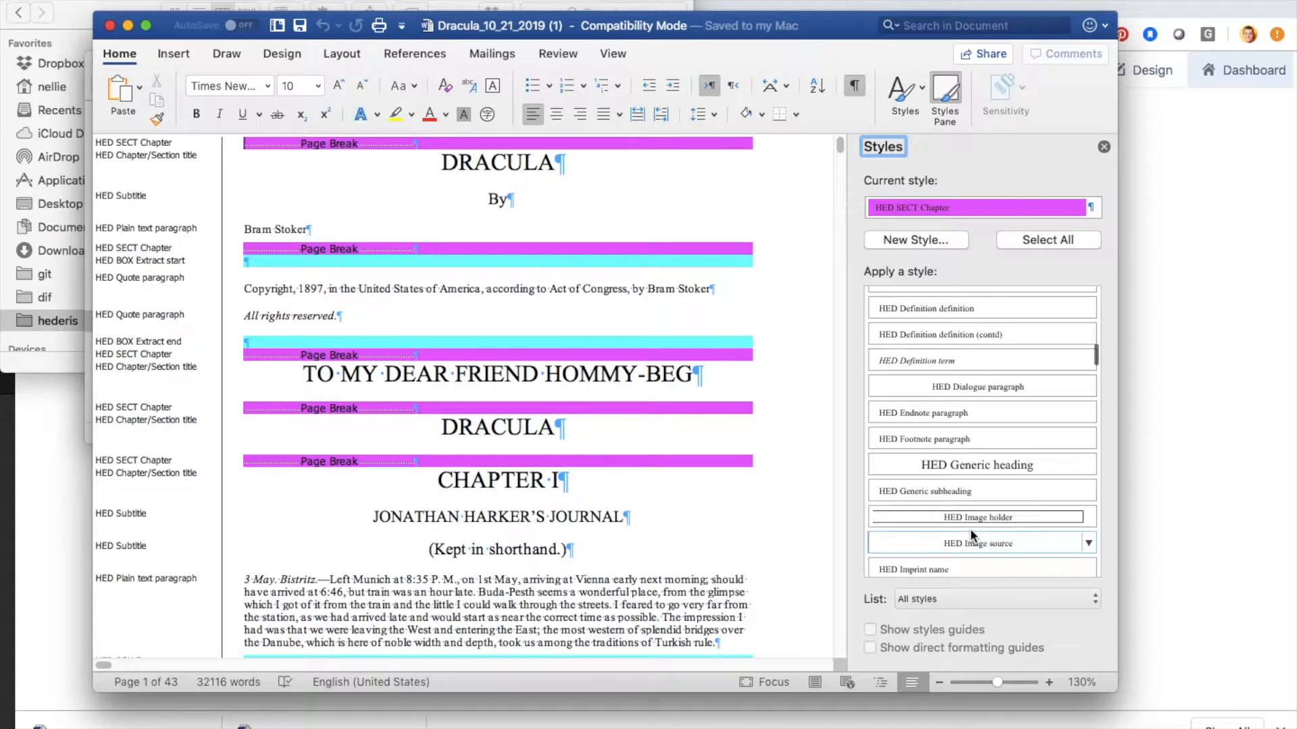
mouse_move(971, 531)
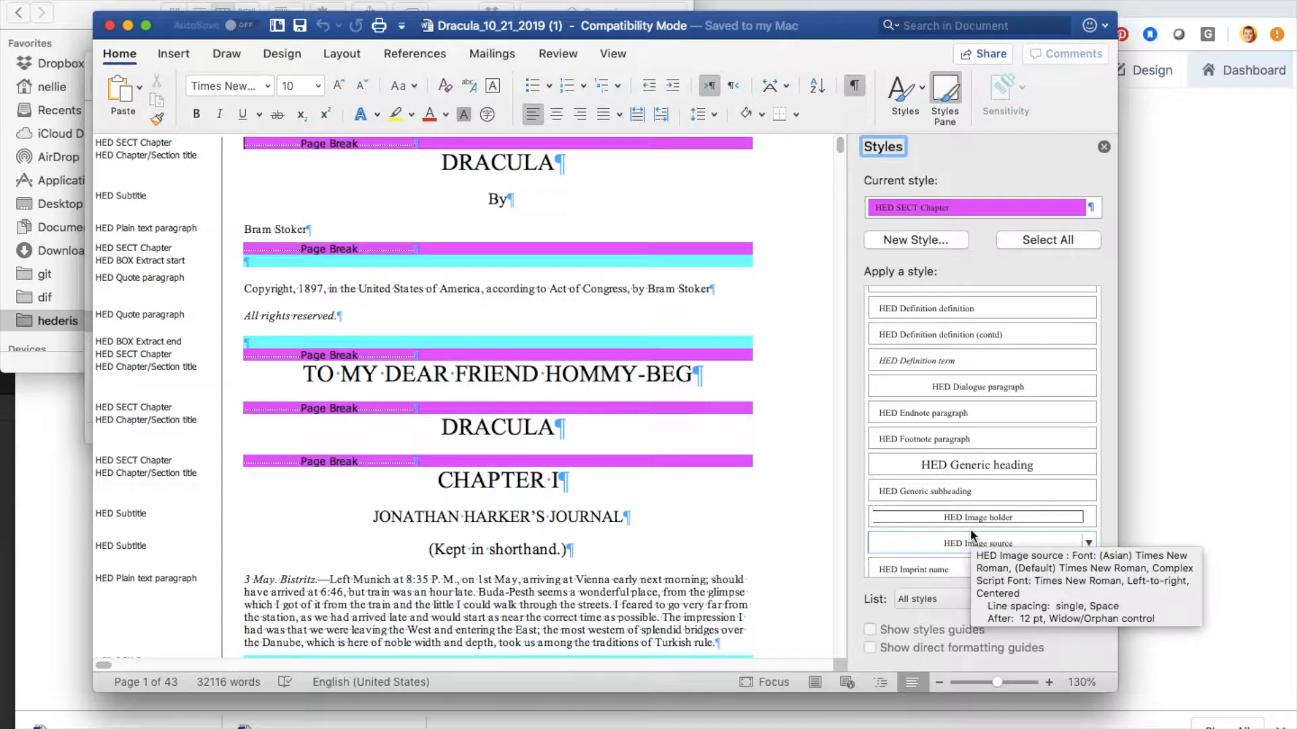
scroll(969, 528, down, 10)
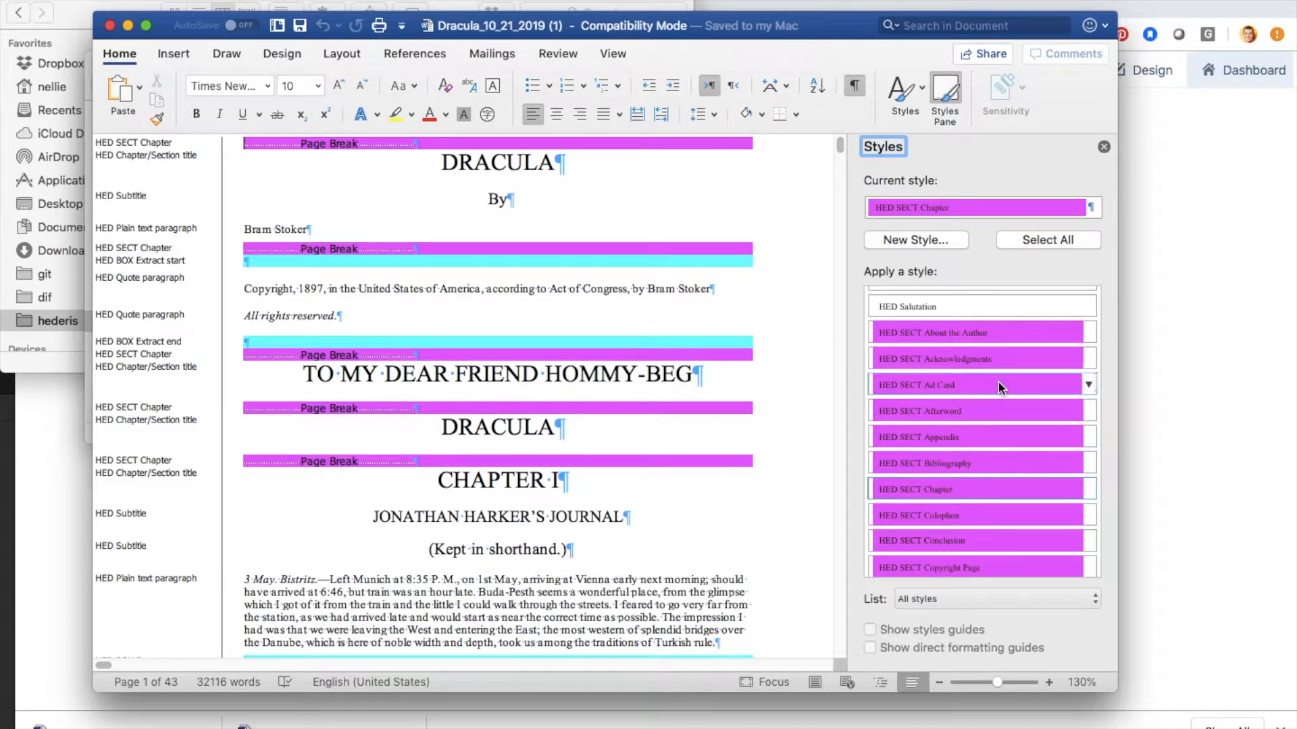
mouse_move(998, 383)
Step: Examine the HED BOX start and end styles, the paragraph styles such as HED Closing and Definition term, and the HED SPAN styles
scroll(945, 420, up, 10)
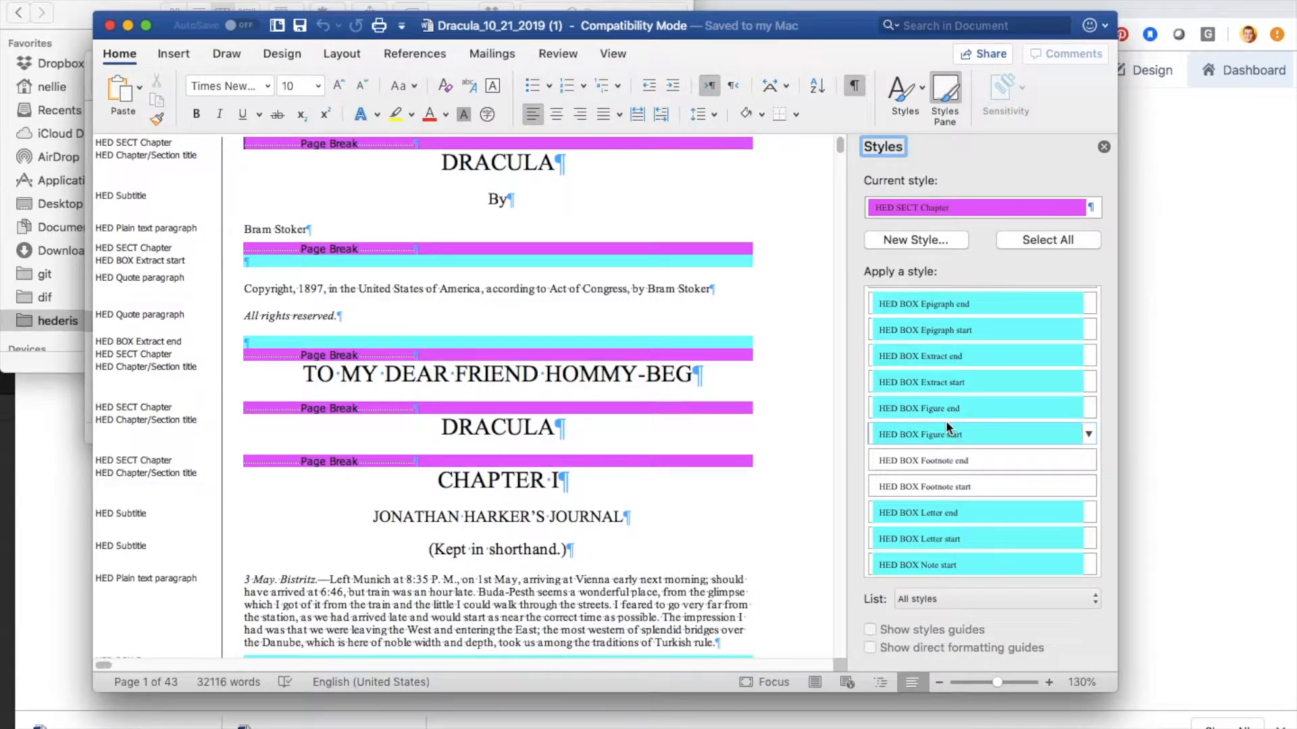
scroll(945, 420, down, 6)
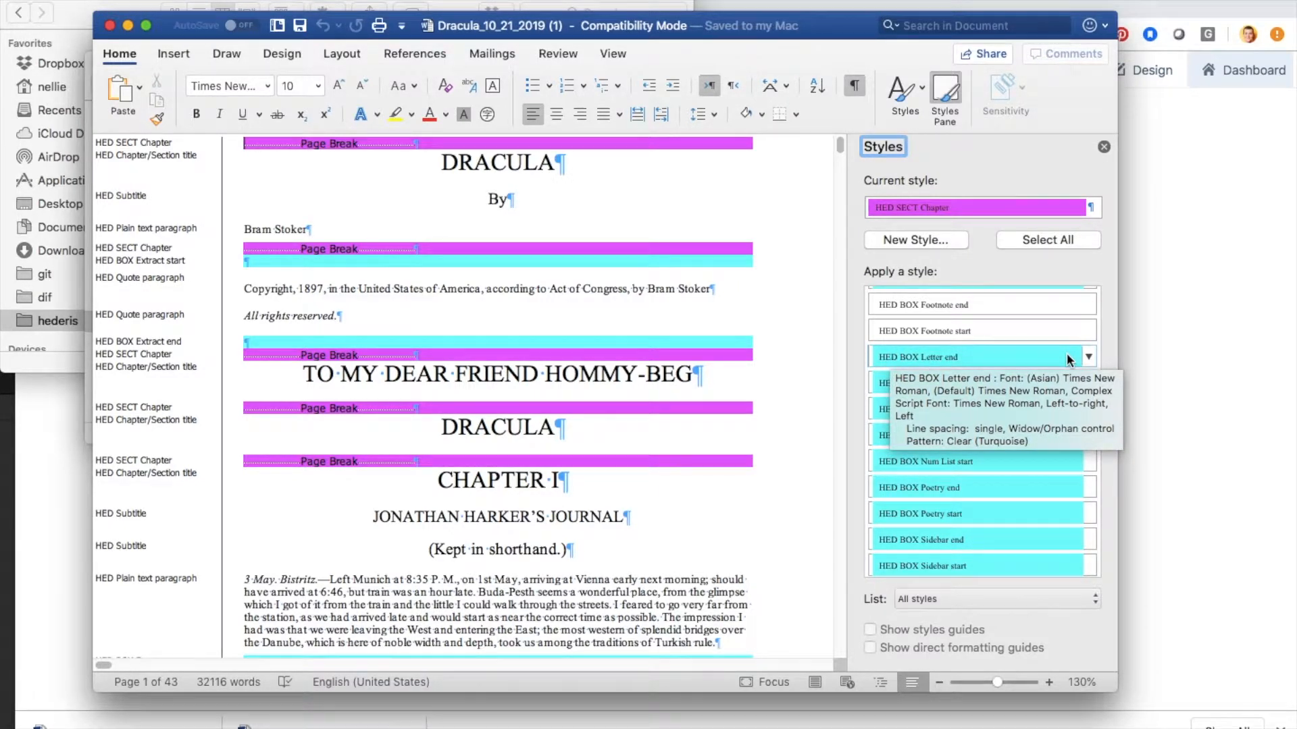
scroll(1064, 462, down, 5)
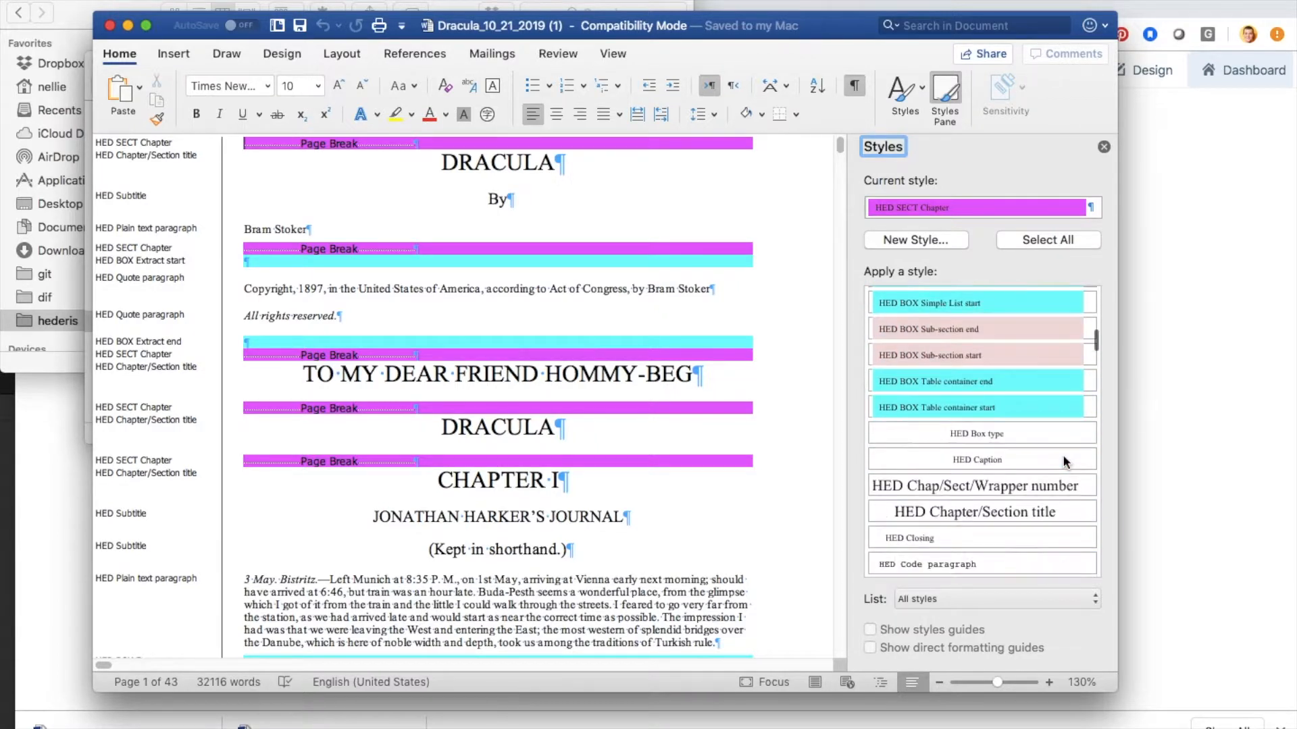
scroll(1065, 462, down, 5)
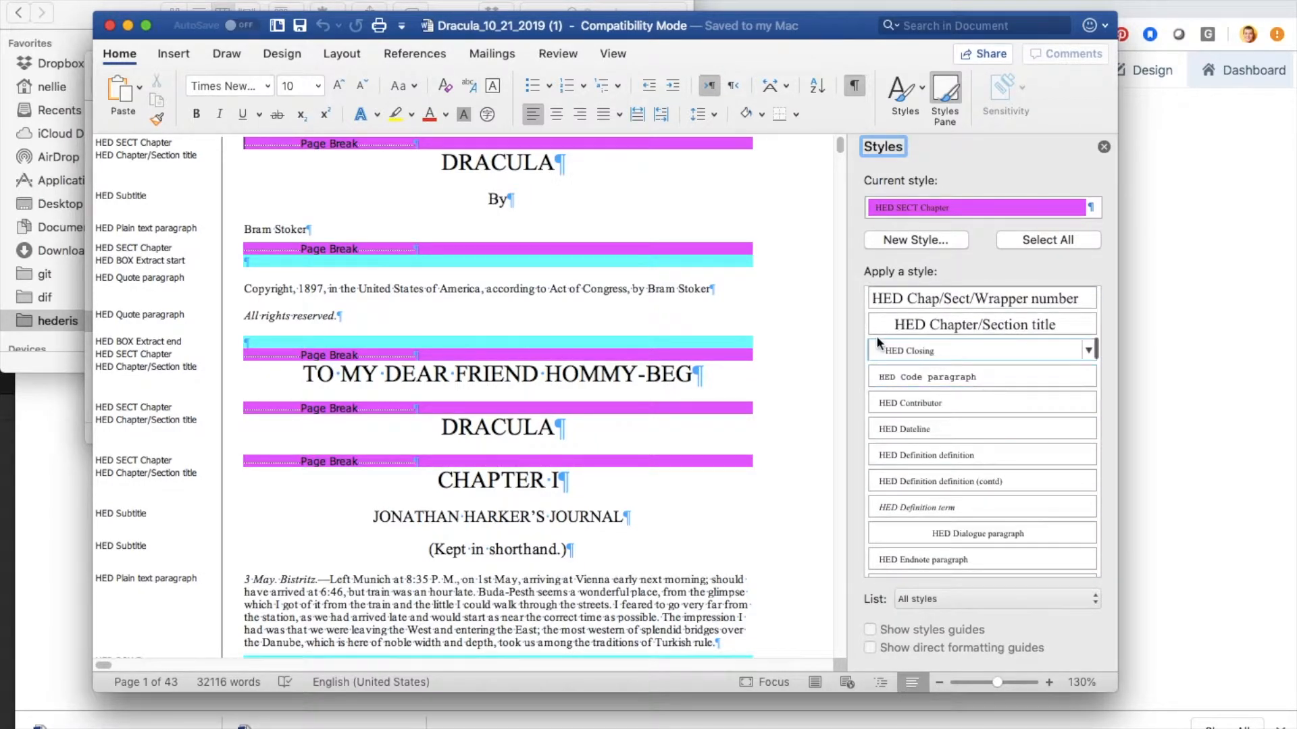
mouse_move(915, 343)
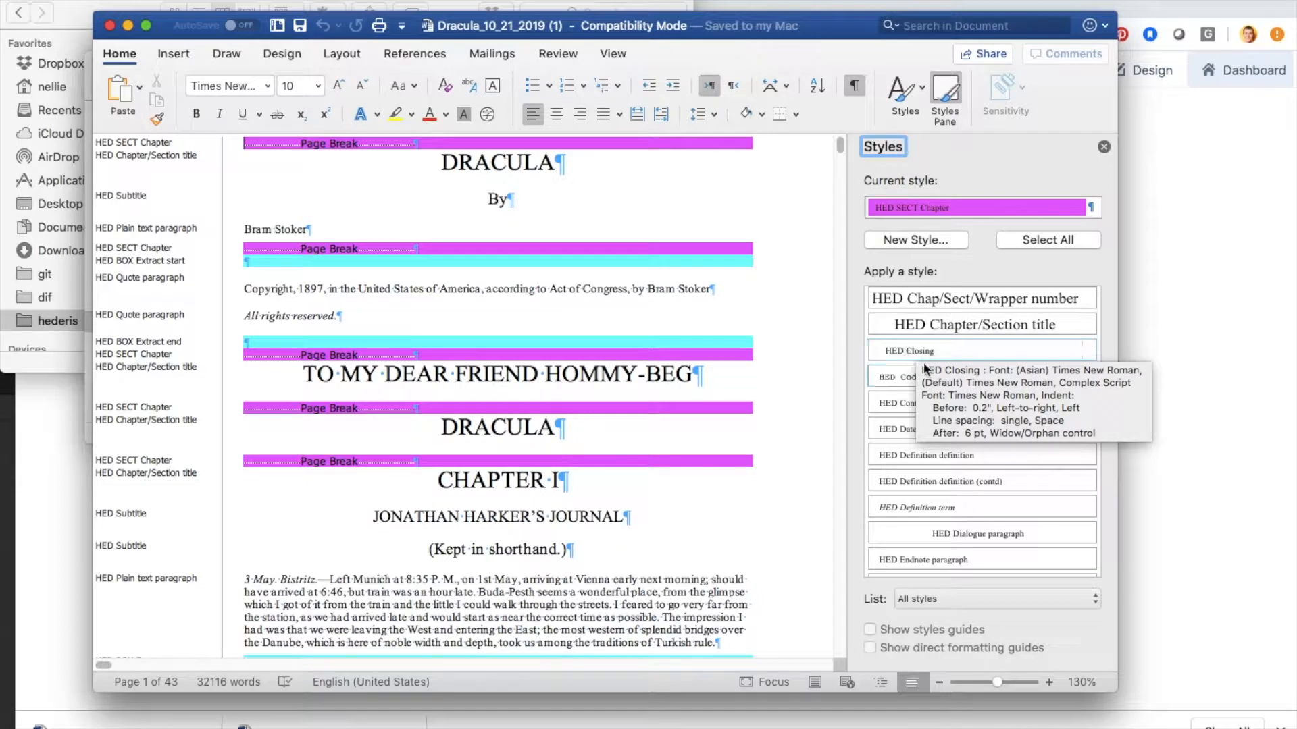
mouse_move(953, 508)
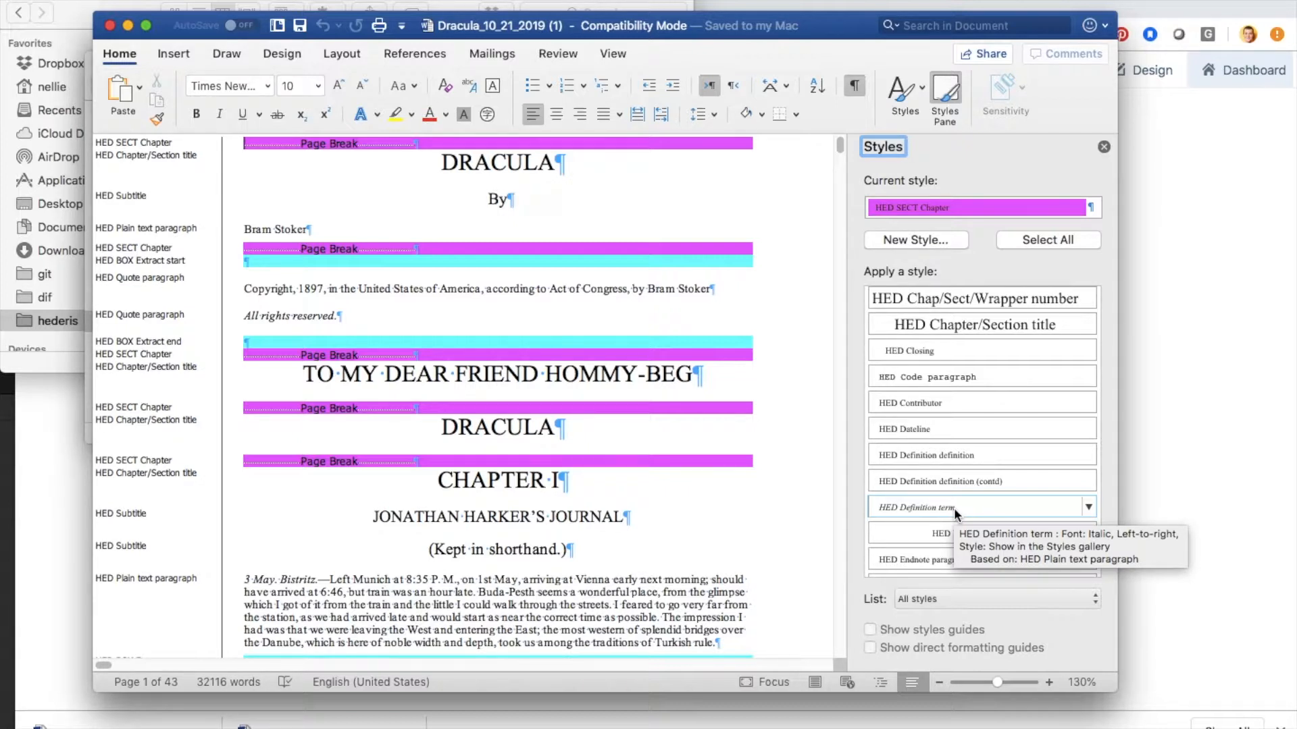
scroll(958, 497, down, 10)
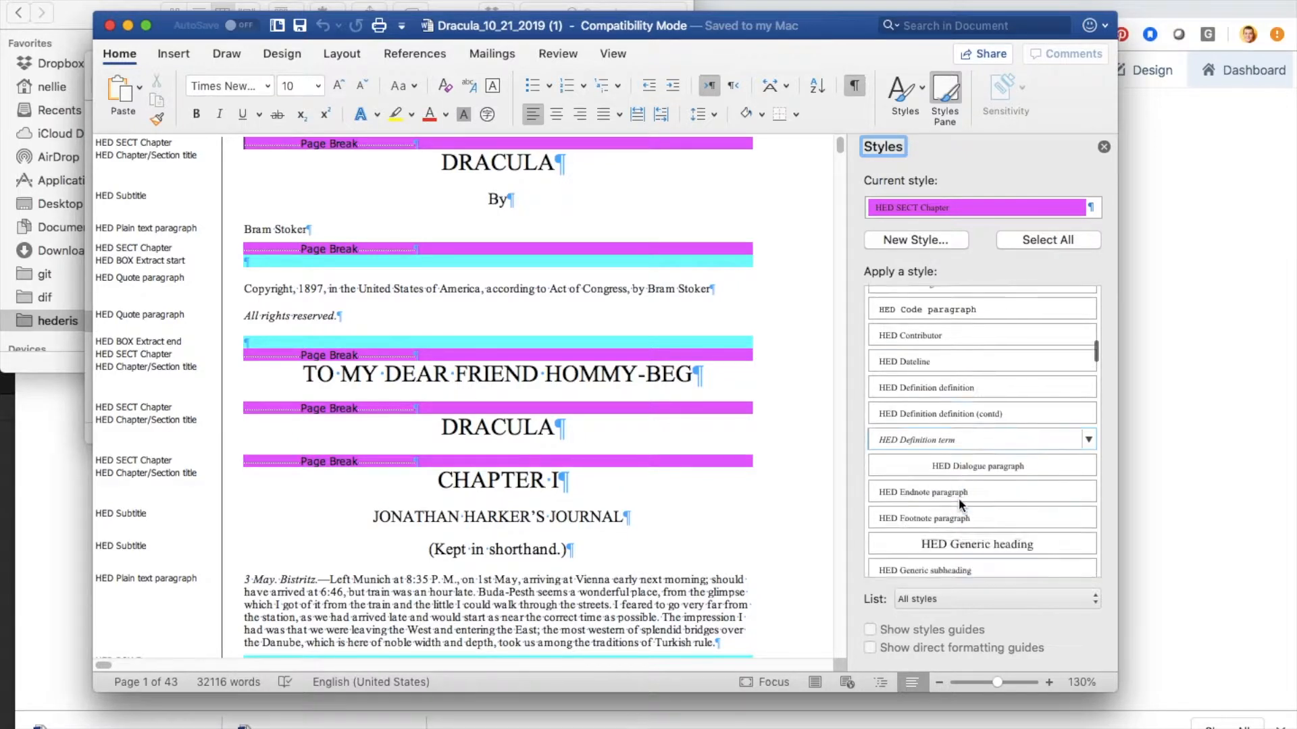
scroll(958, 497, down, 10)
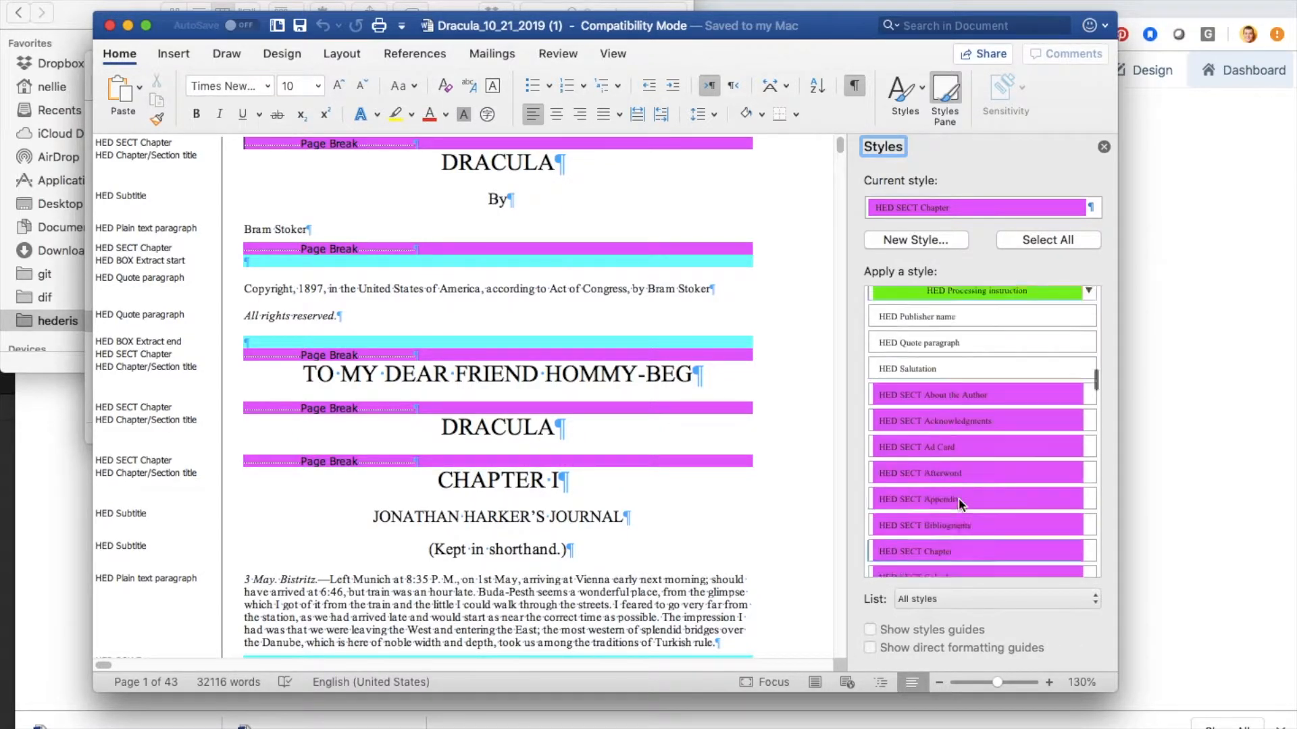
scroll(958, 497, down, 10)
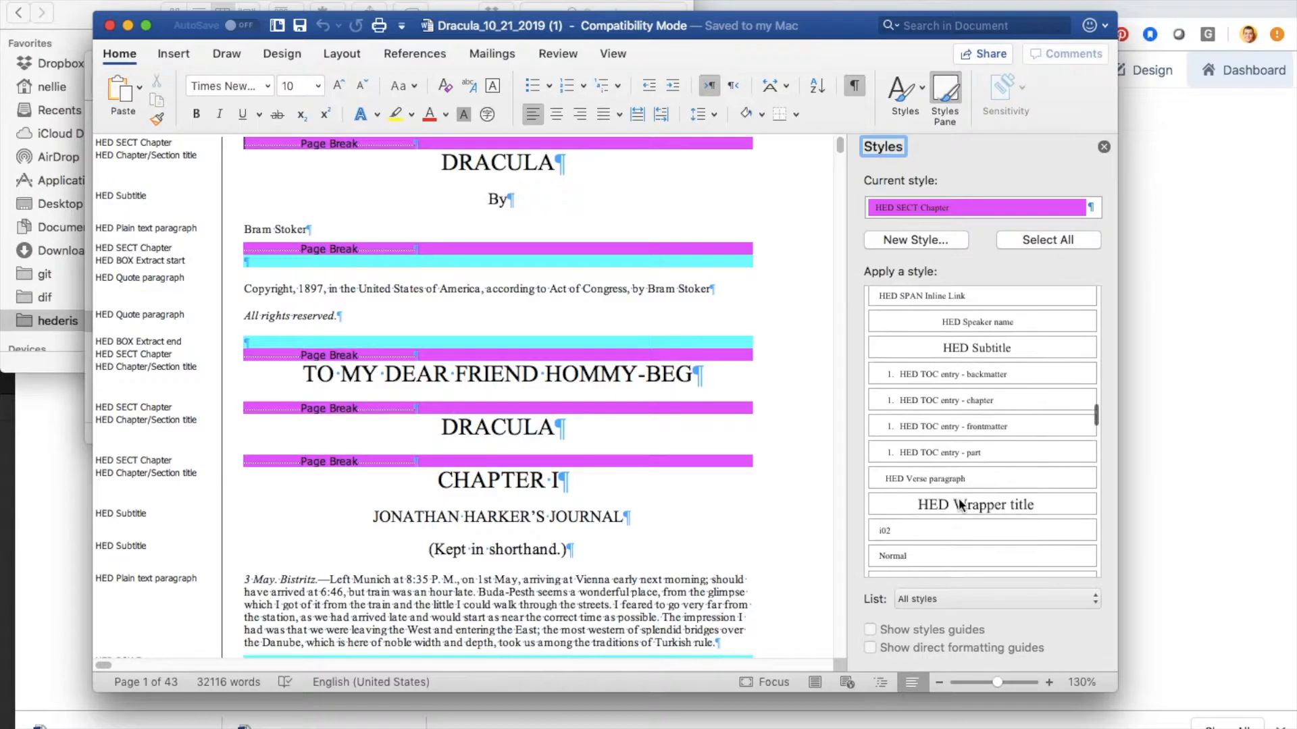
scroll(958, 497, down, 2)
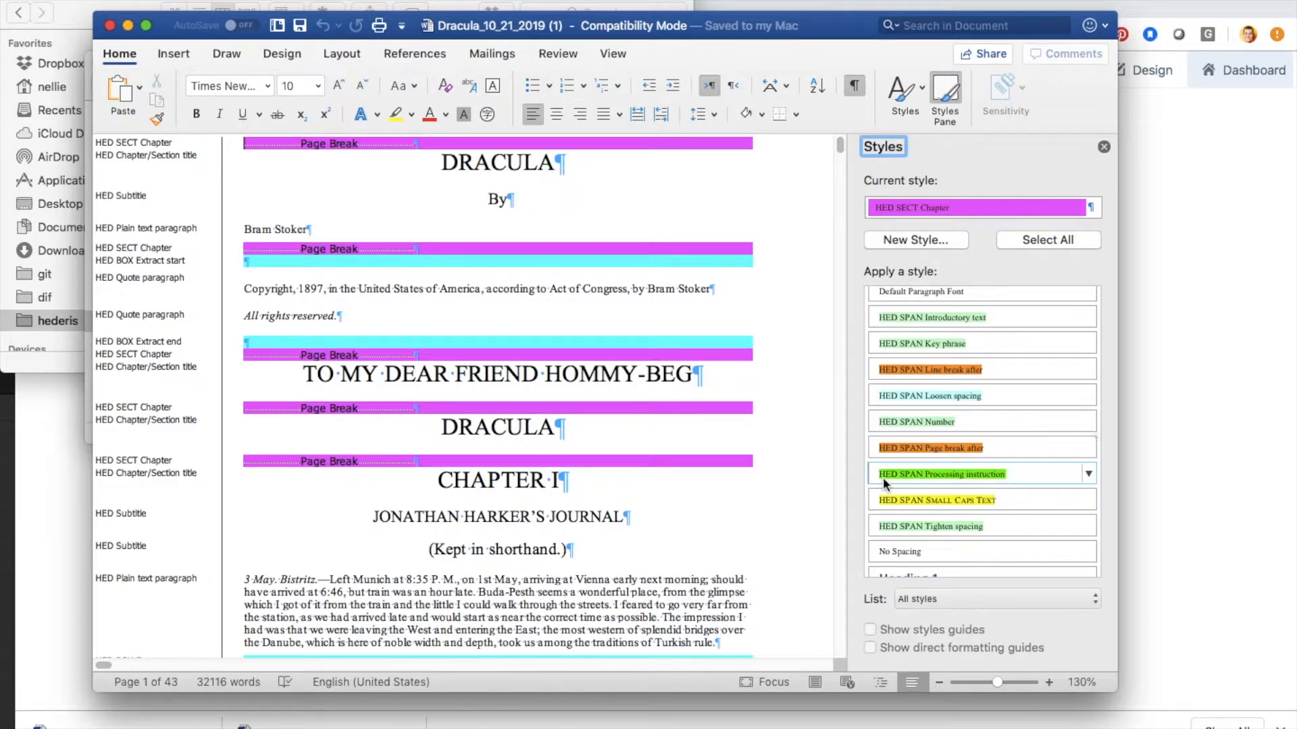
mouse_move(882, 477)
Step: Apply the HED SPAN Introductory text style to the opening words "3 May. Bistritz" of Chapter I
drag(245, 580, 307, 577)
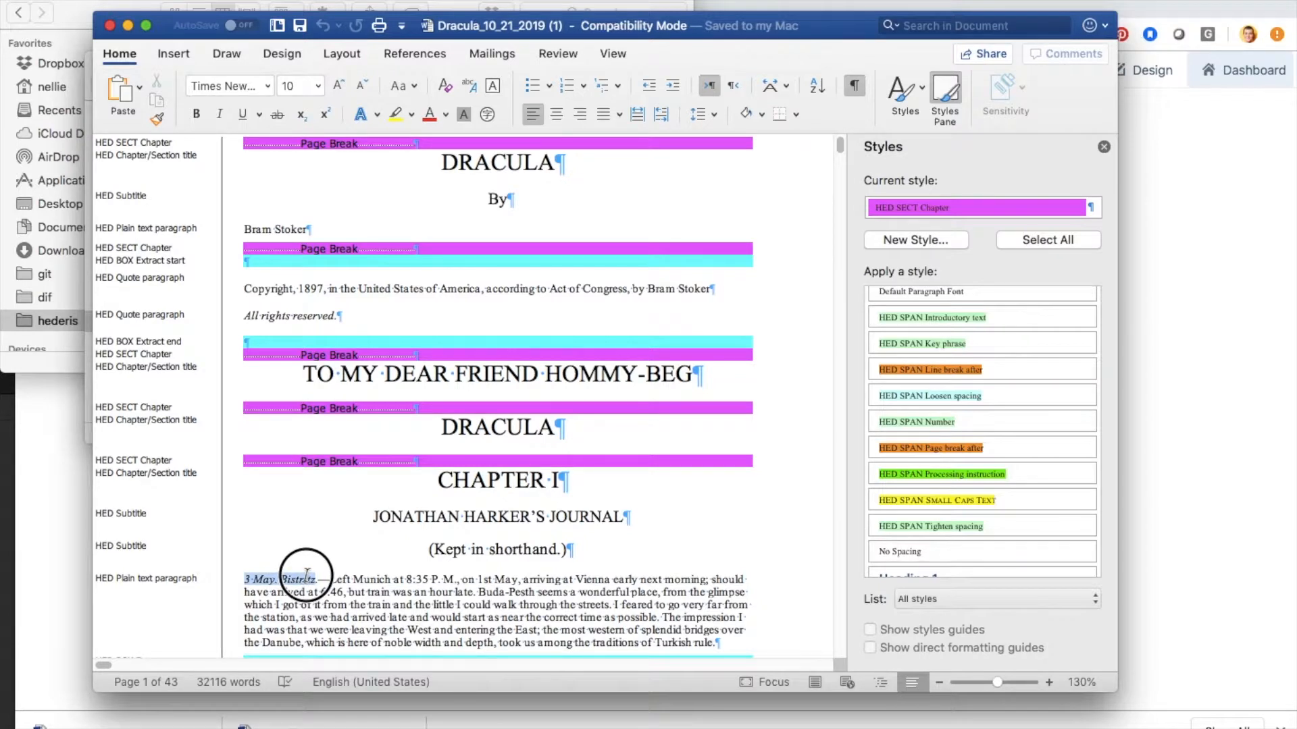
drag(307, 575, 316, 579)
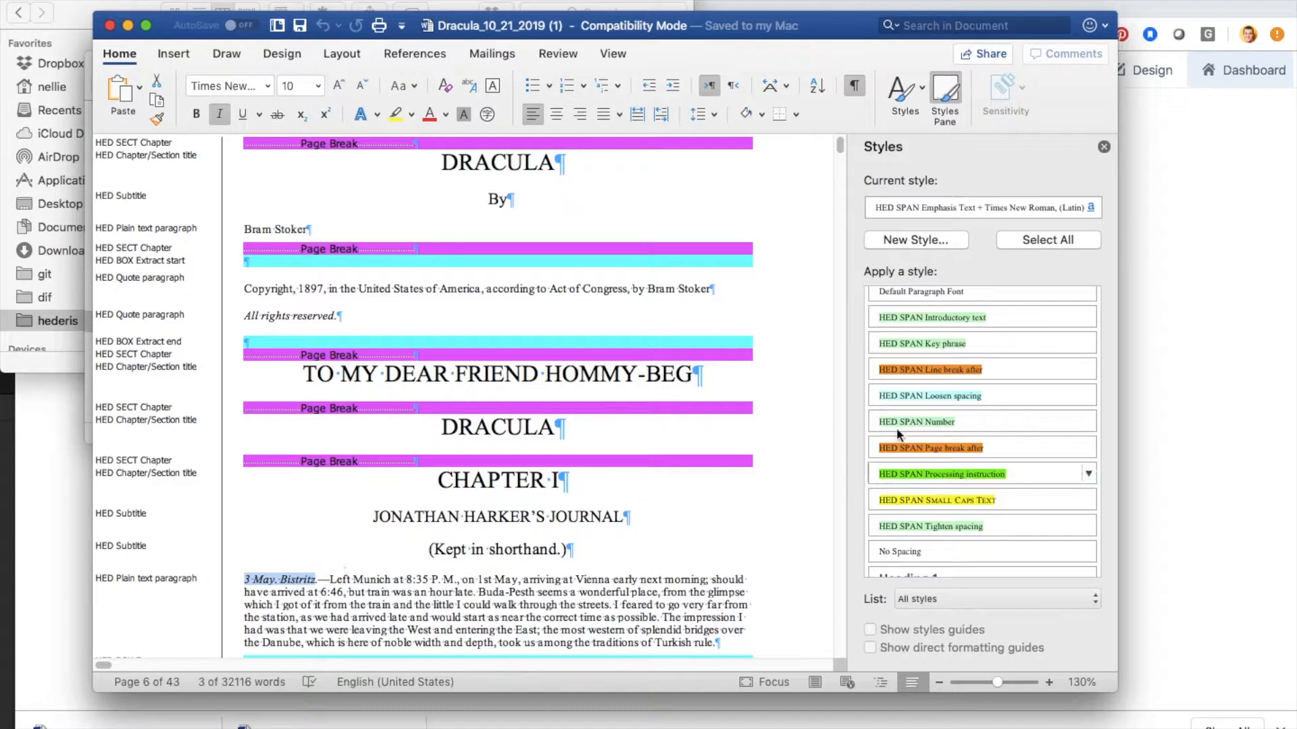
click(995, 314)
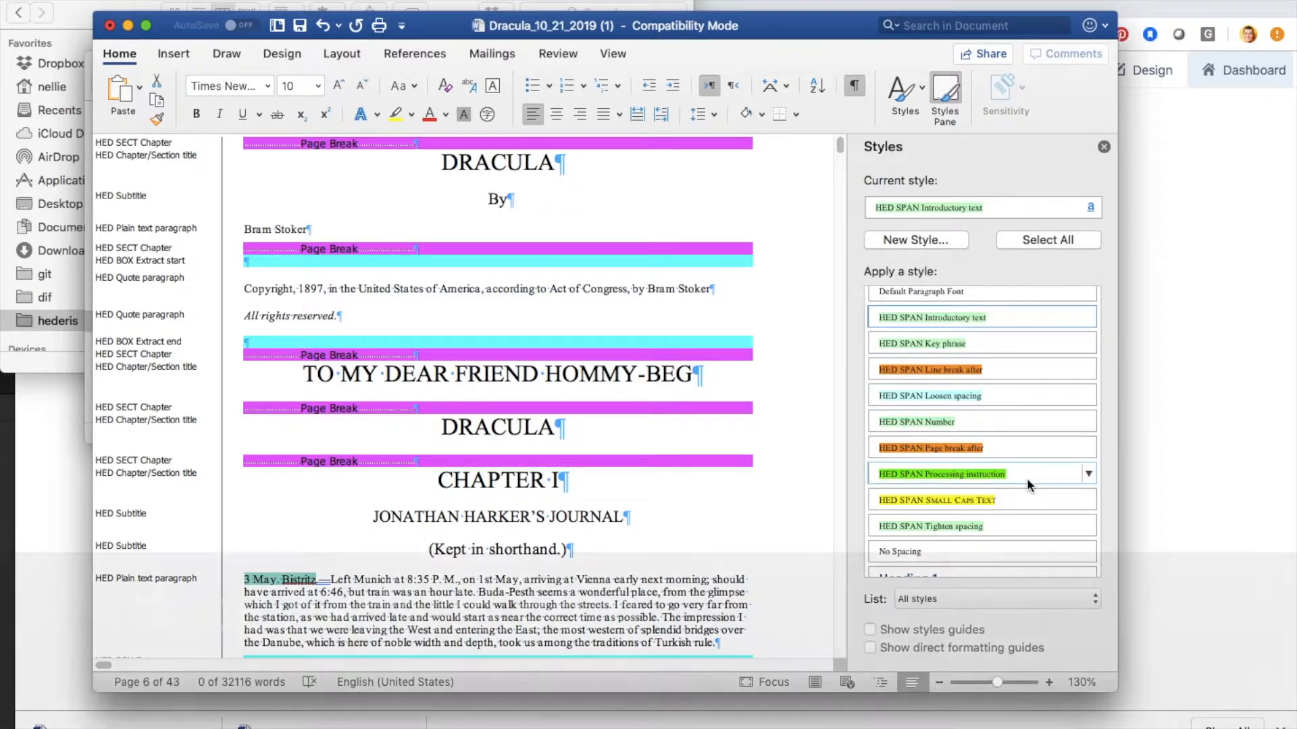
mouse_move(1027, 478)
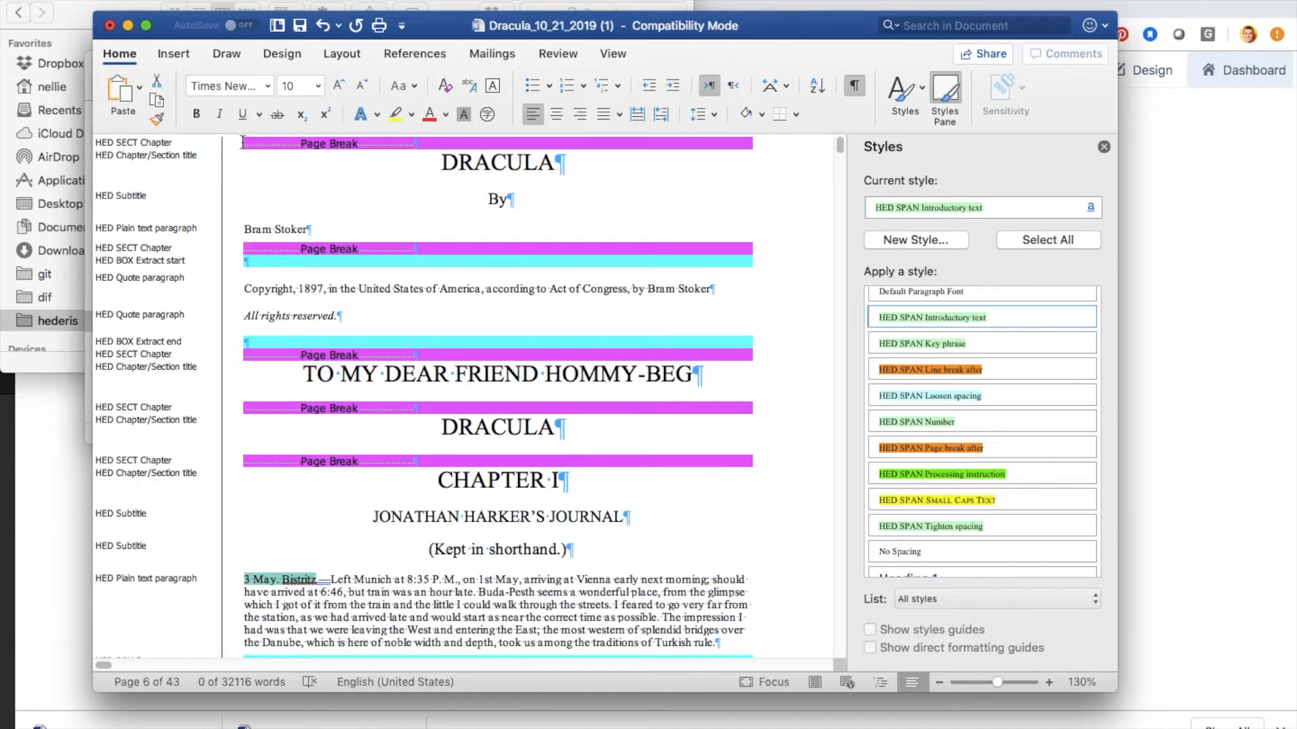
Step: Apply the HED SECT Titlepage style to the page break line above the first DRACULA title
click(440, 142)
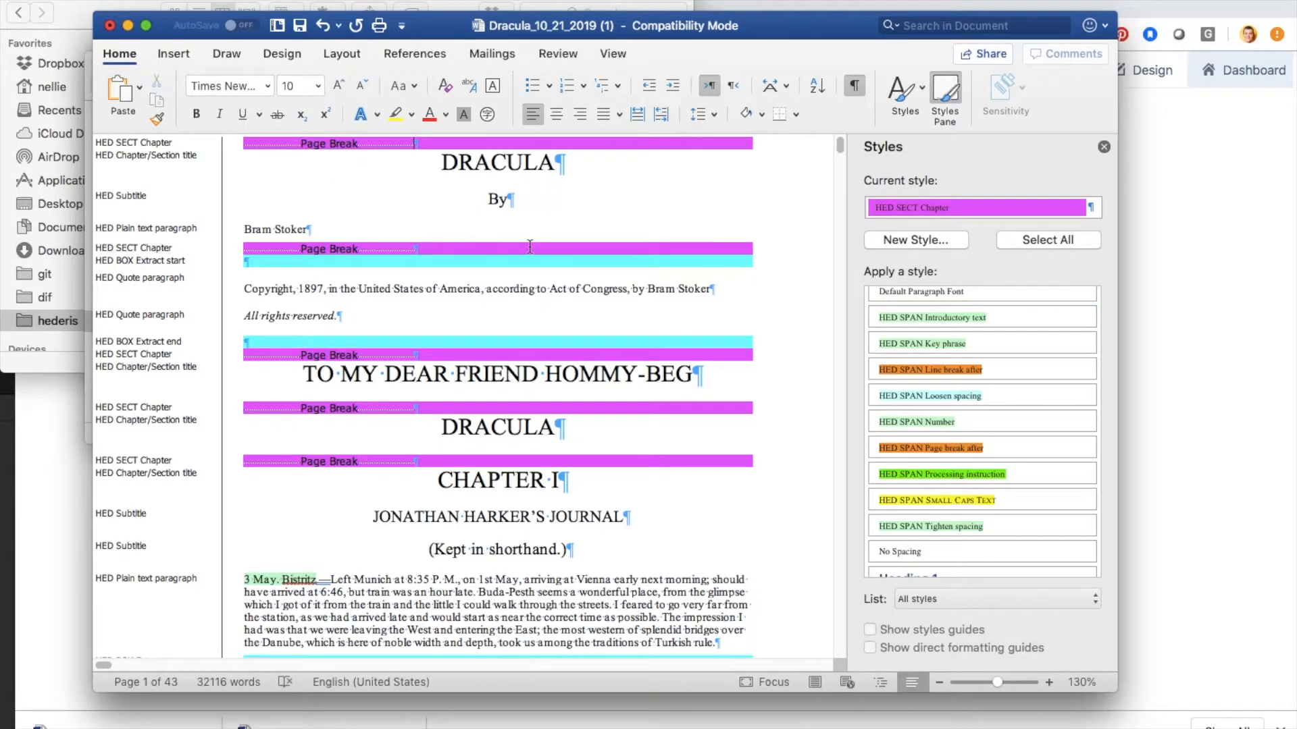
scroll(1020, 452, up, 10)
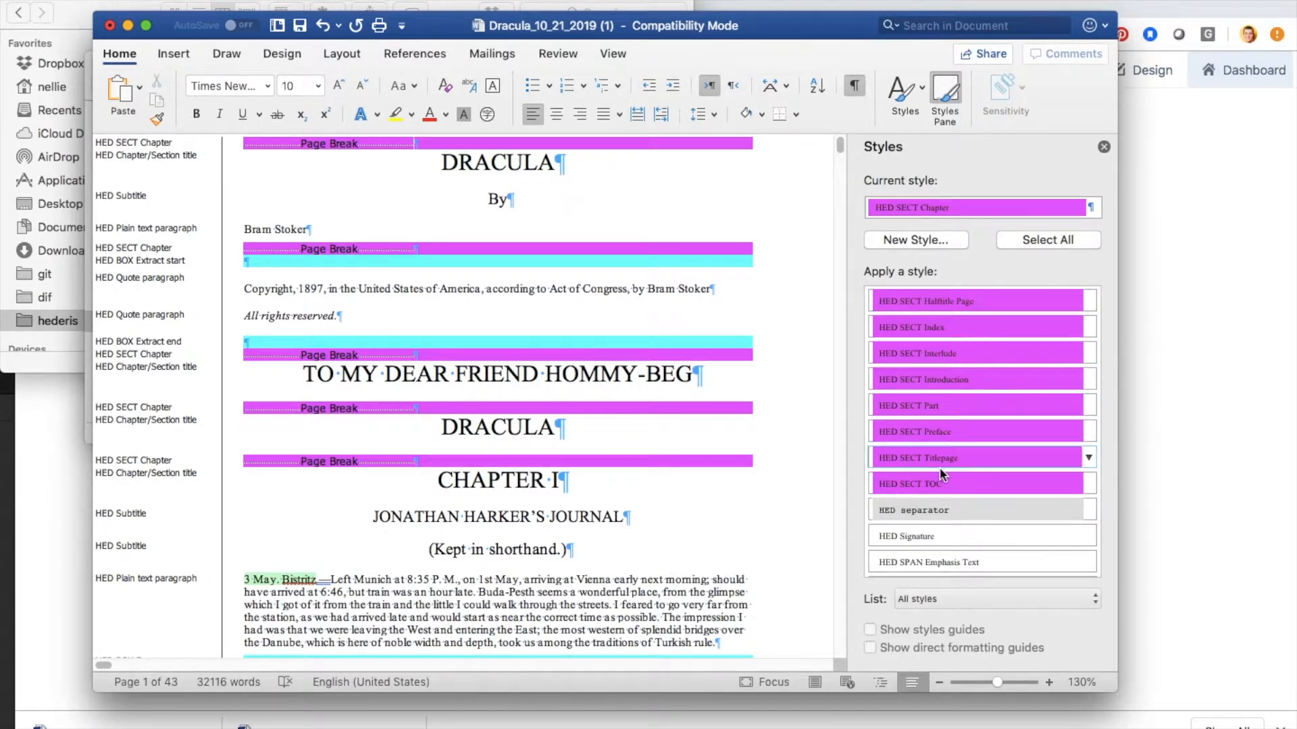
click(960, 465)
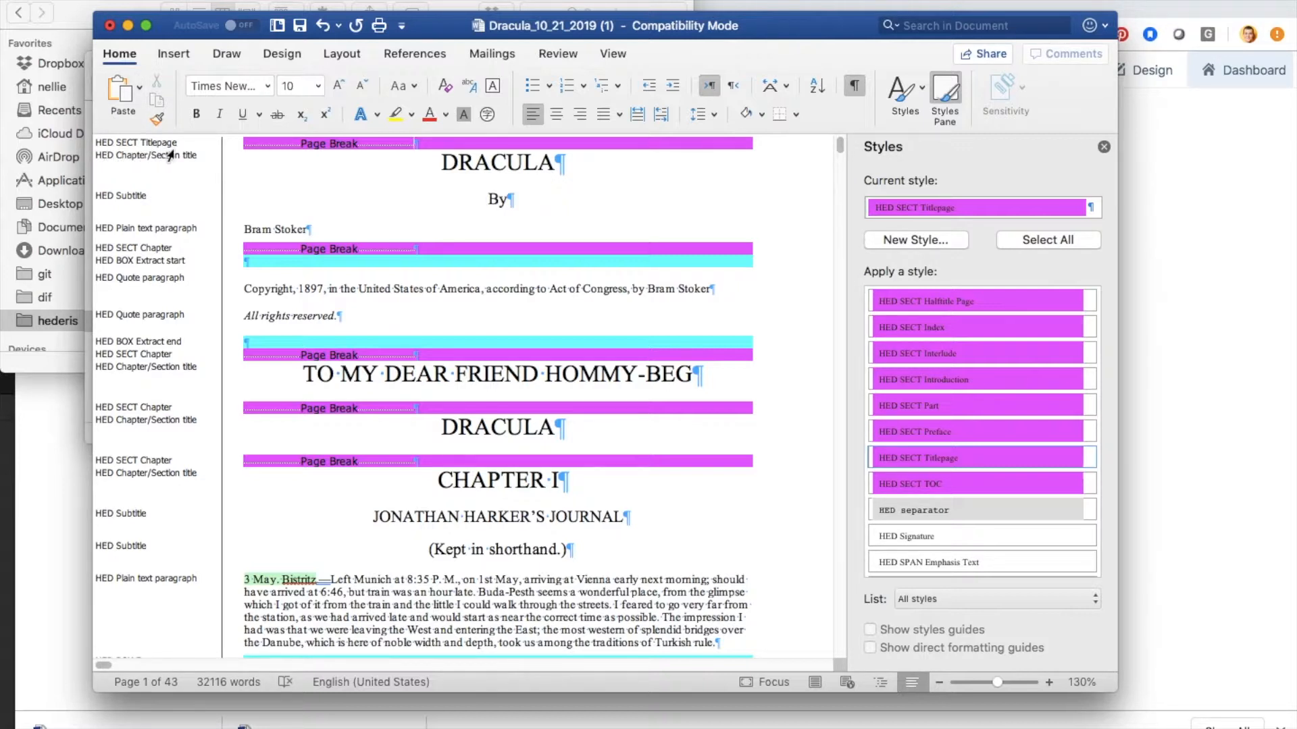
Step: Apply the HED SECT Copyright Page style to the page break line above the copyright text
click(434, 248)
scroll(988, 385, up, 5)
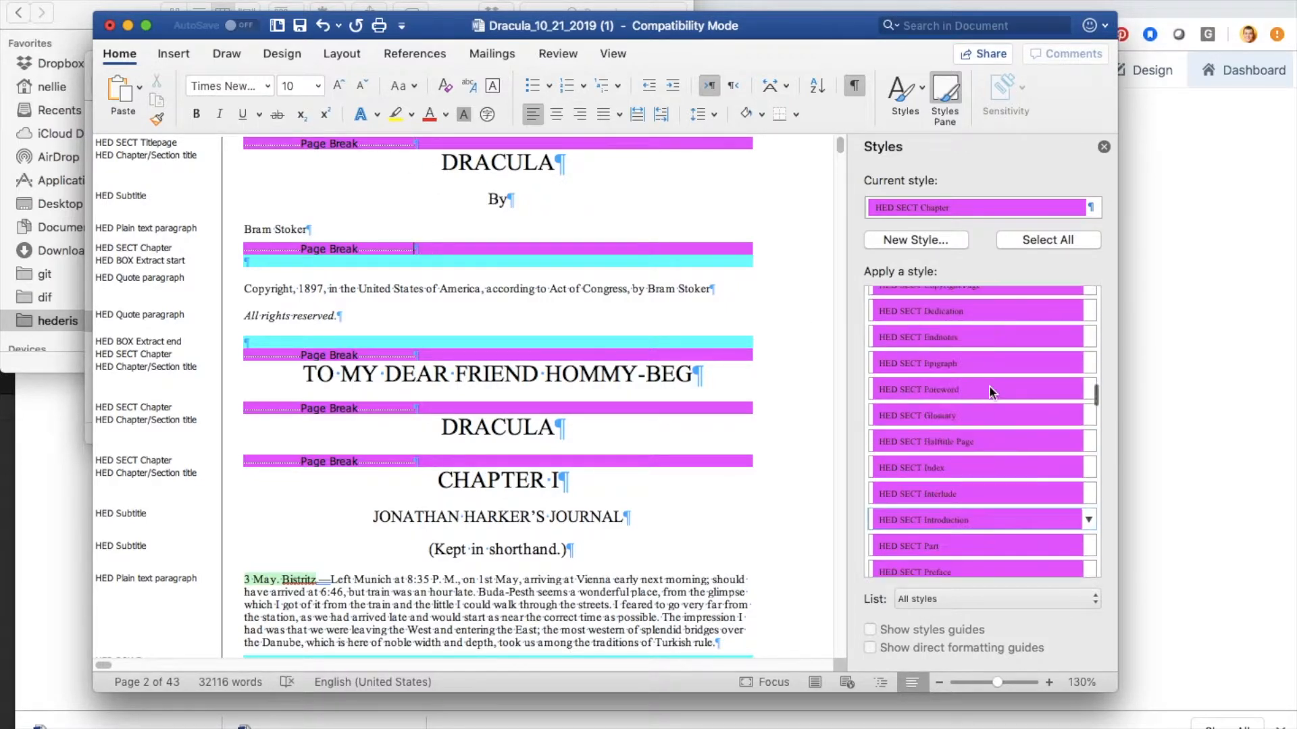
scroll(988, 388, up, 1)
click(966, 391)
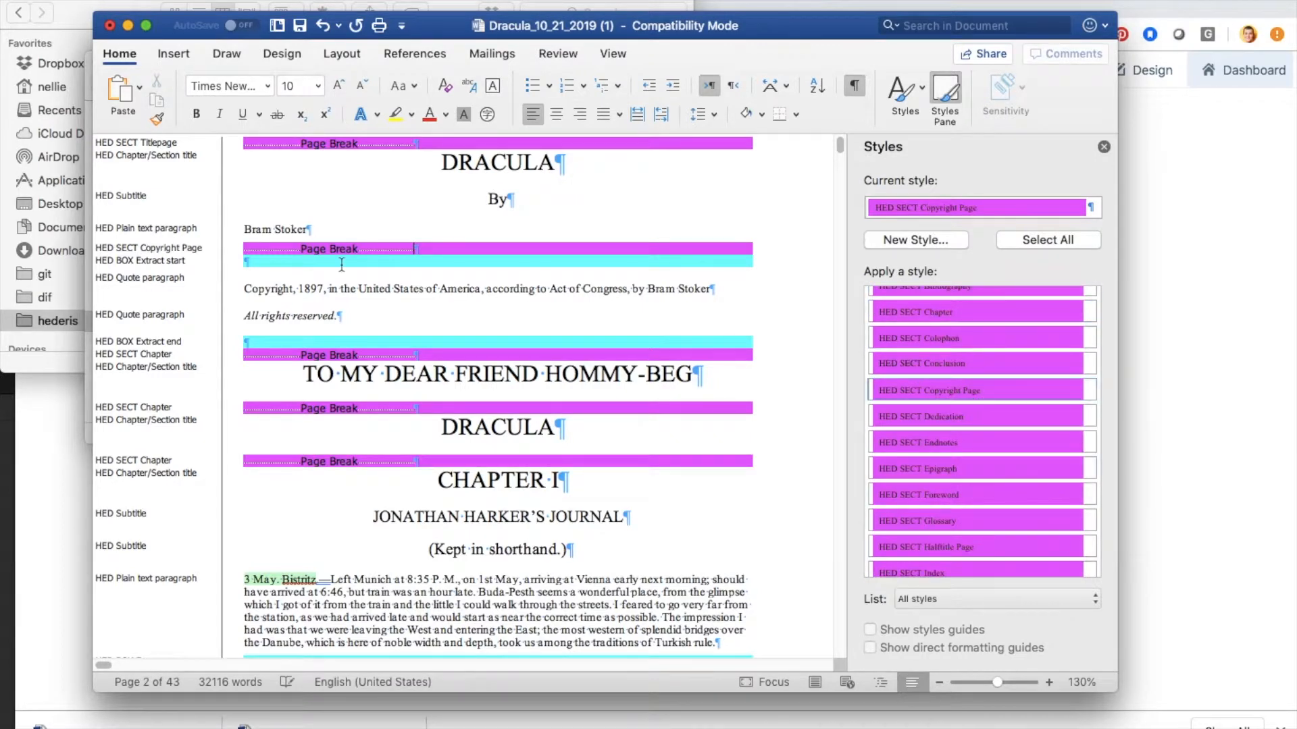
Step: Apply HED SECT Dedication to the page break above "TO MY DEAR FRIEND HOMMY-BEG" and HED SECT Halftitle Page to the one above the second DRACULA title
click(424, 356)
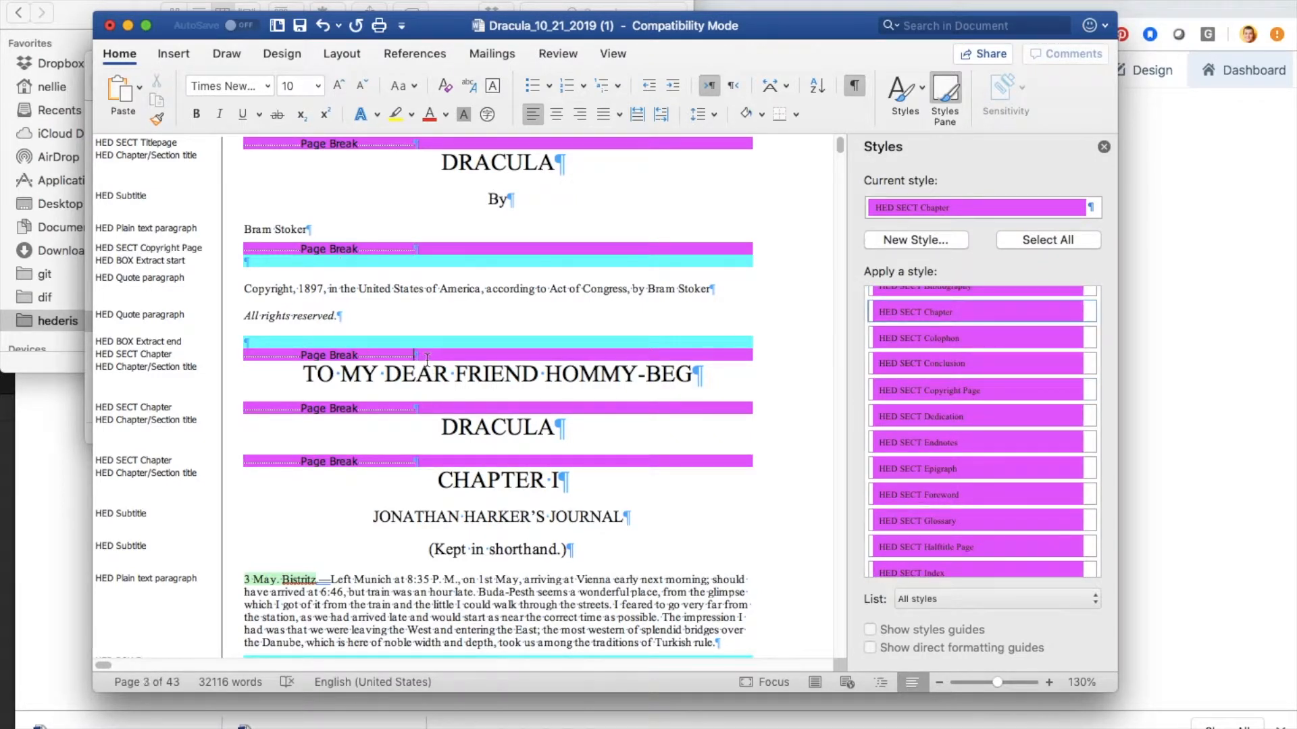
click(956, 415)
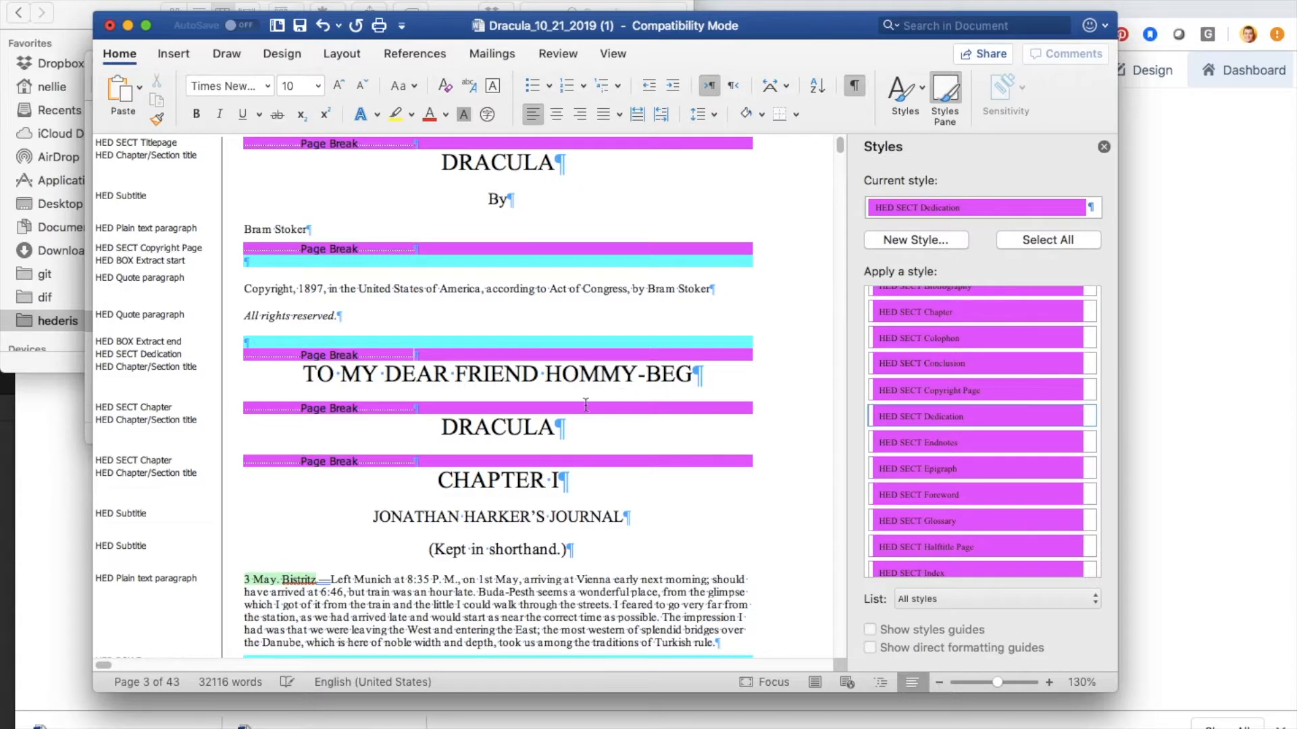
click(440, 408)
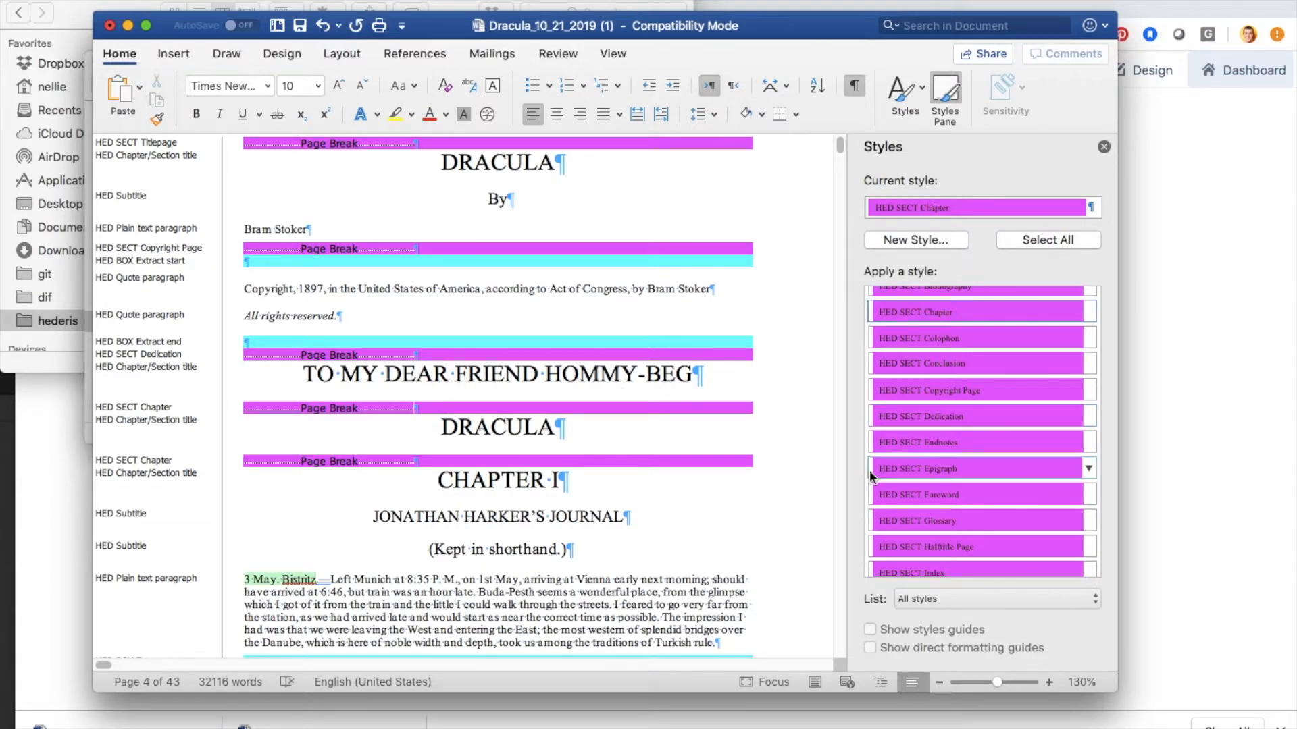
click(951, 544)
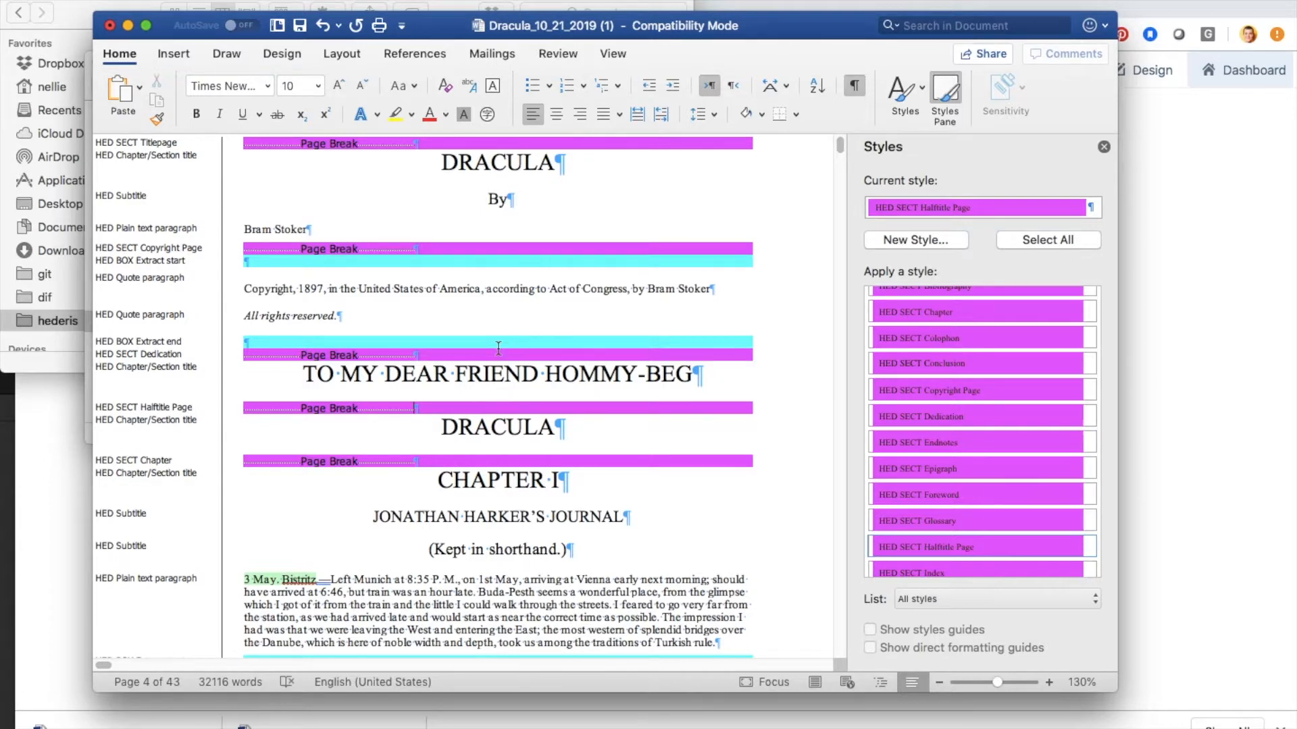
Step: Delete the empty HED BOX Extract start and HED BOX Extract end lines surrounding the copyright text
click(313, 260)
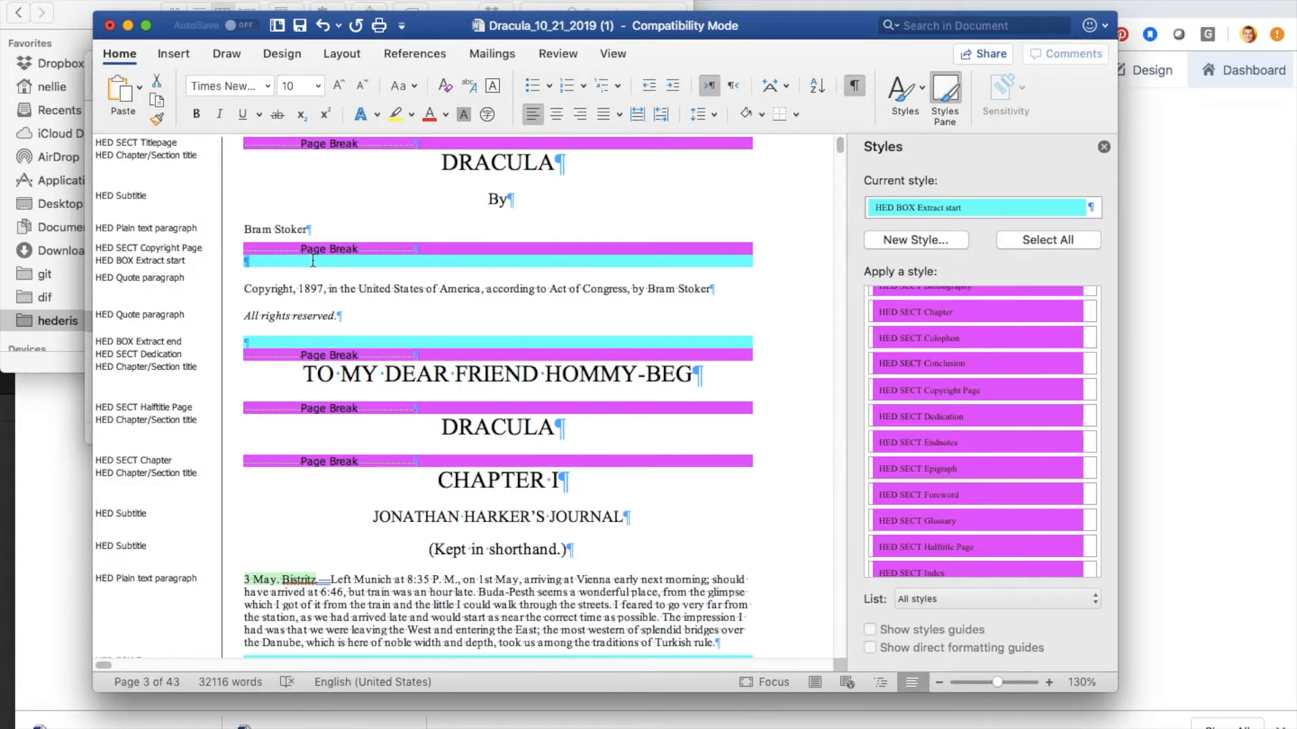
click(312, 260)
key(Delete)
double_click(259, 330)
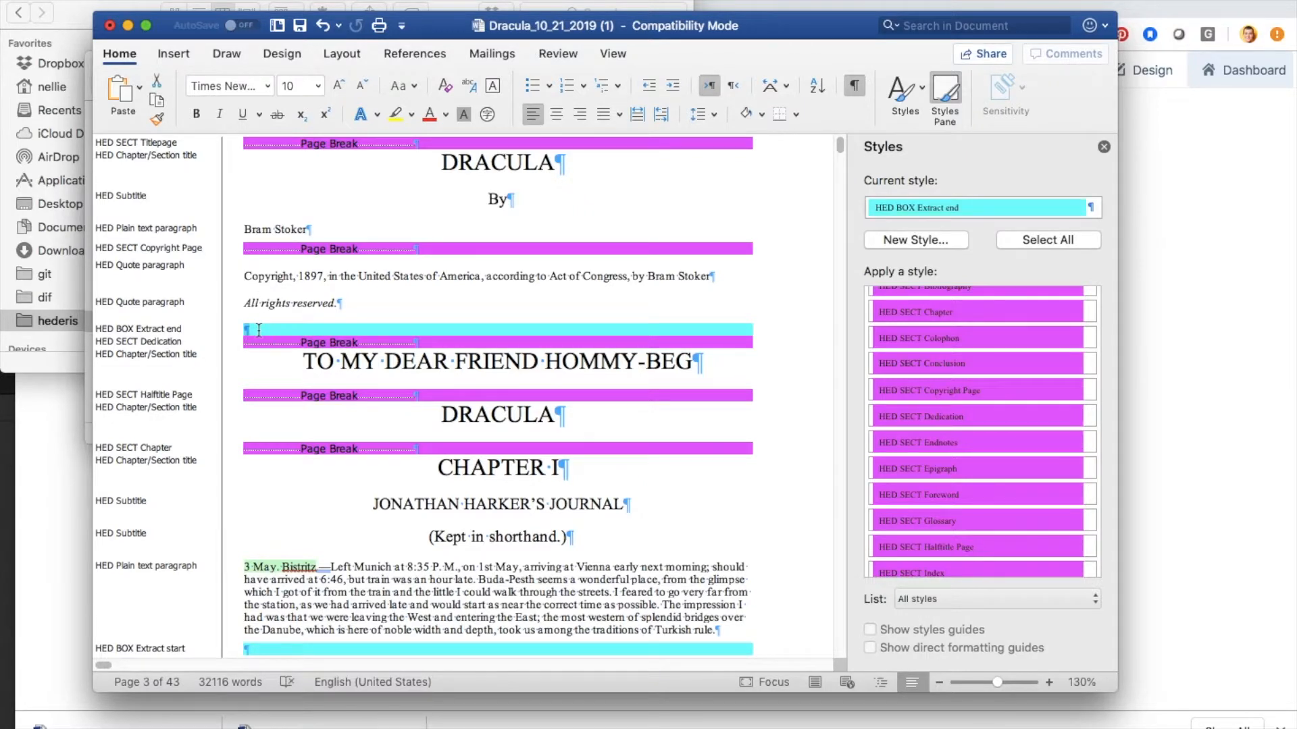
key(Delete)
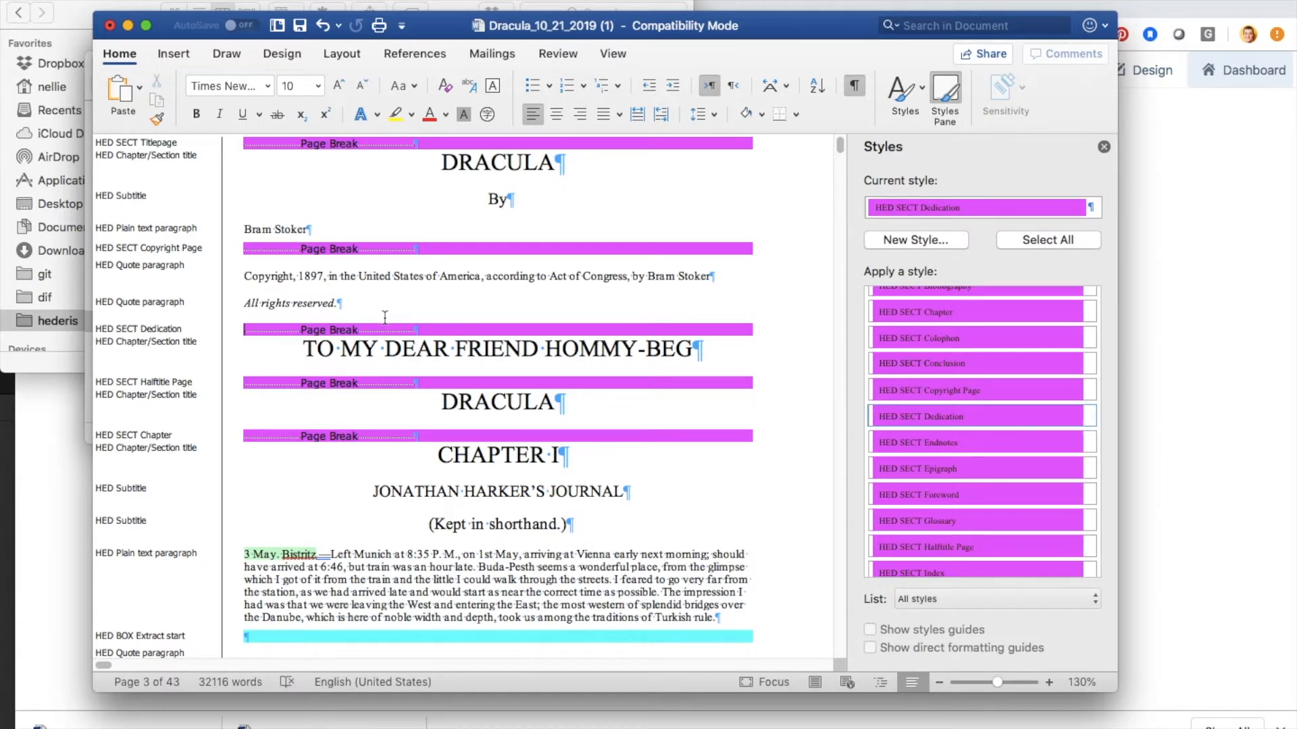
Step: Apply the HED Plain text paragraph style to the copyright notice and the "All rights reserved." line
drag(259, 280, 292, 302)
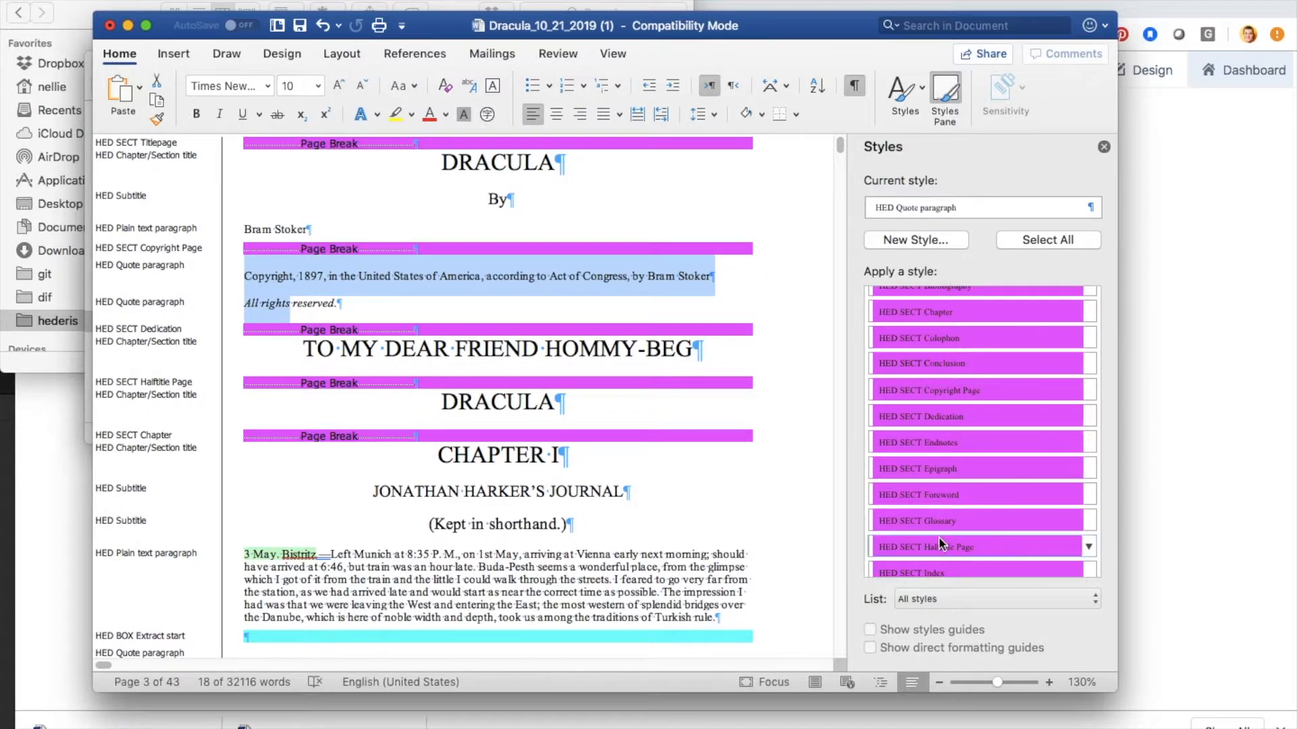
scroll(938, 544, up, 10)
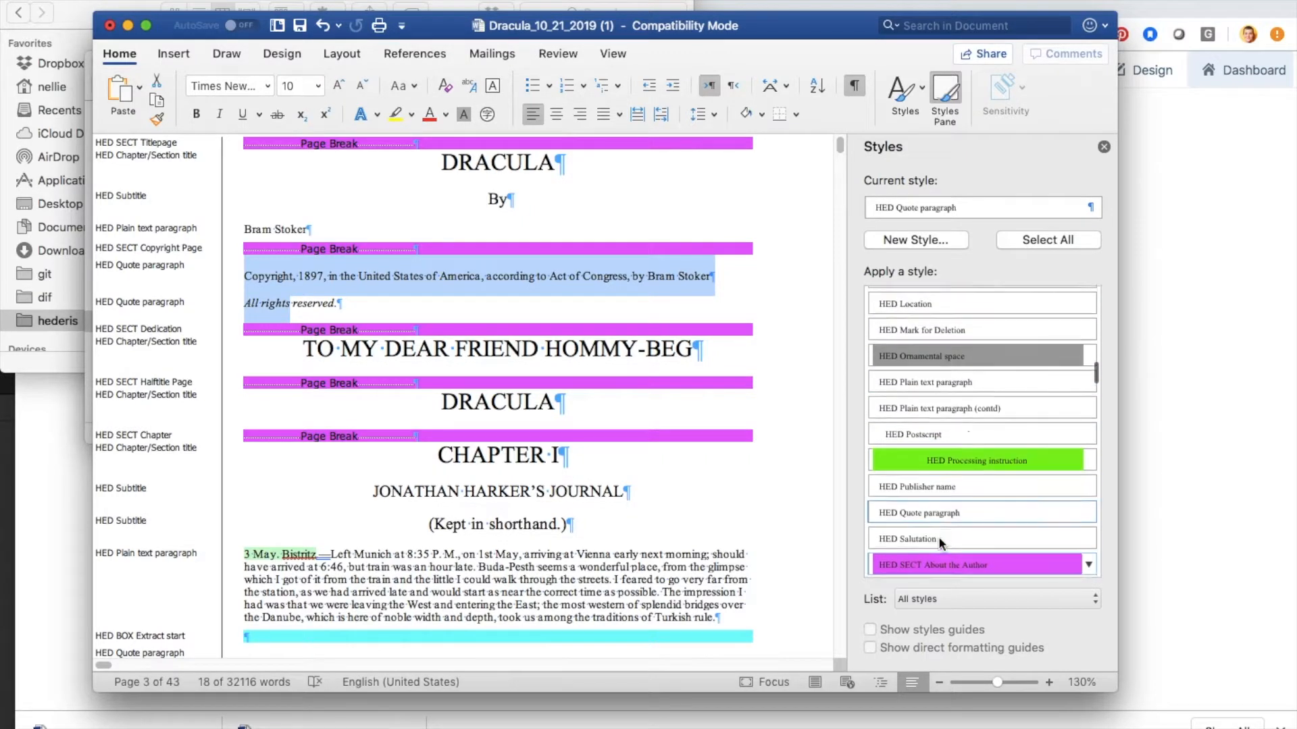
click(929, 383)
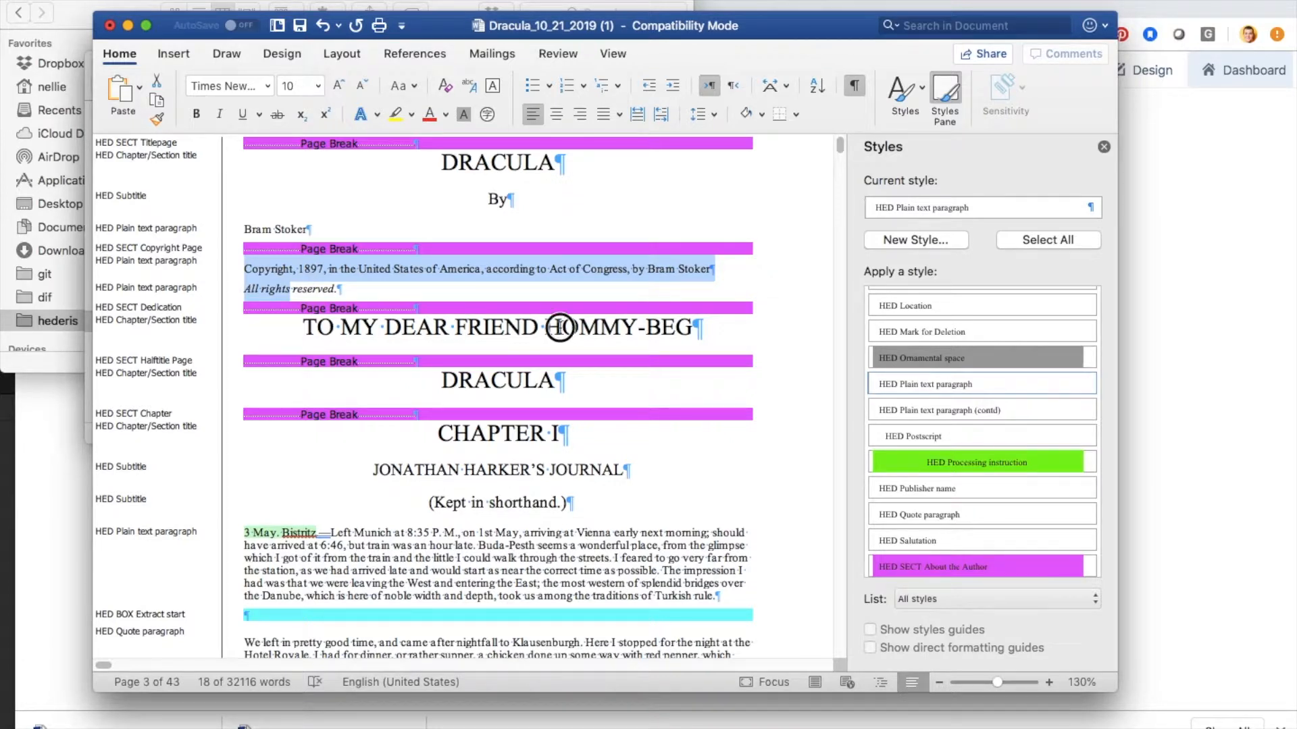
Step: Apply HED Plain text paragraph to the "TO MY DEAR FRIEND HOMMY-BEG" dedication and to the "By" line on the title page
click(562, 328)
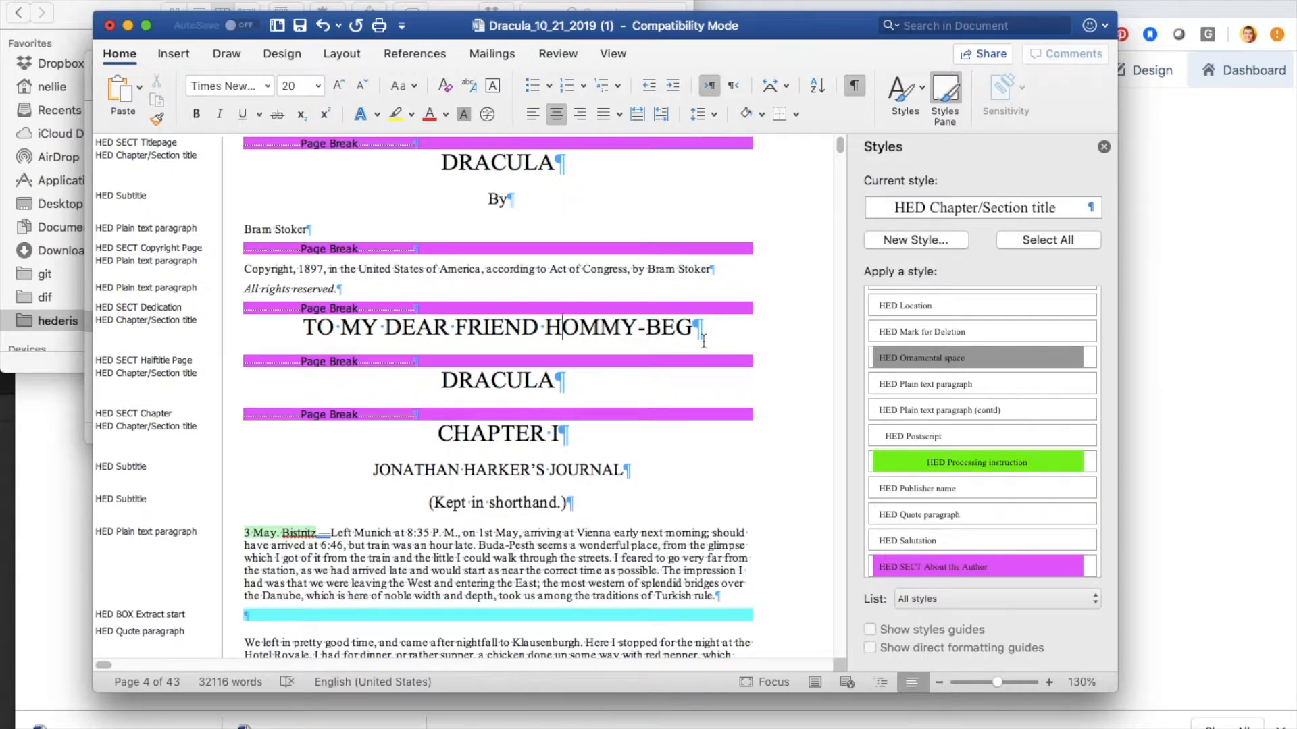
click(966, 381)
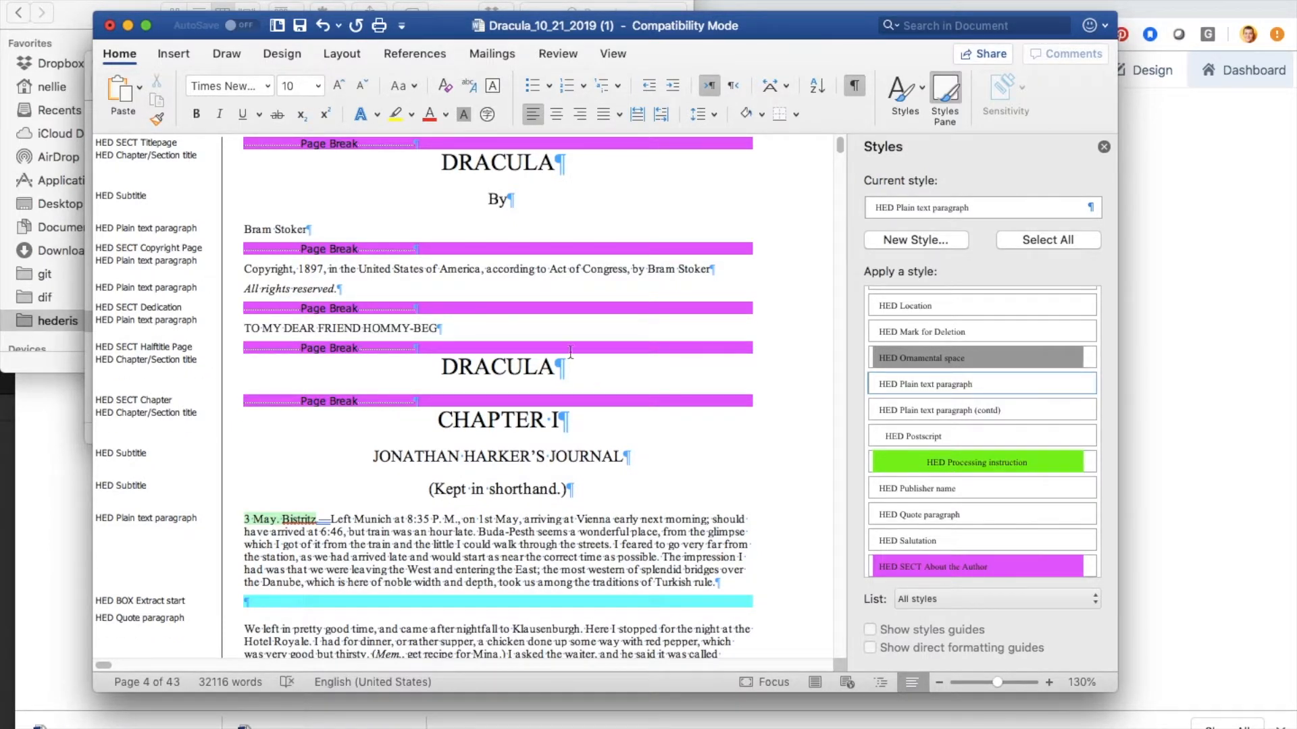
click(519, 201)
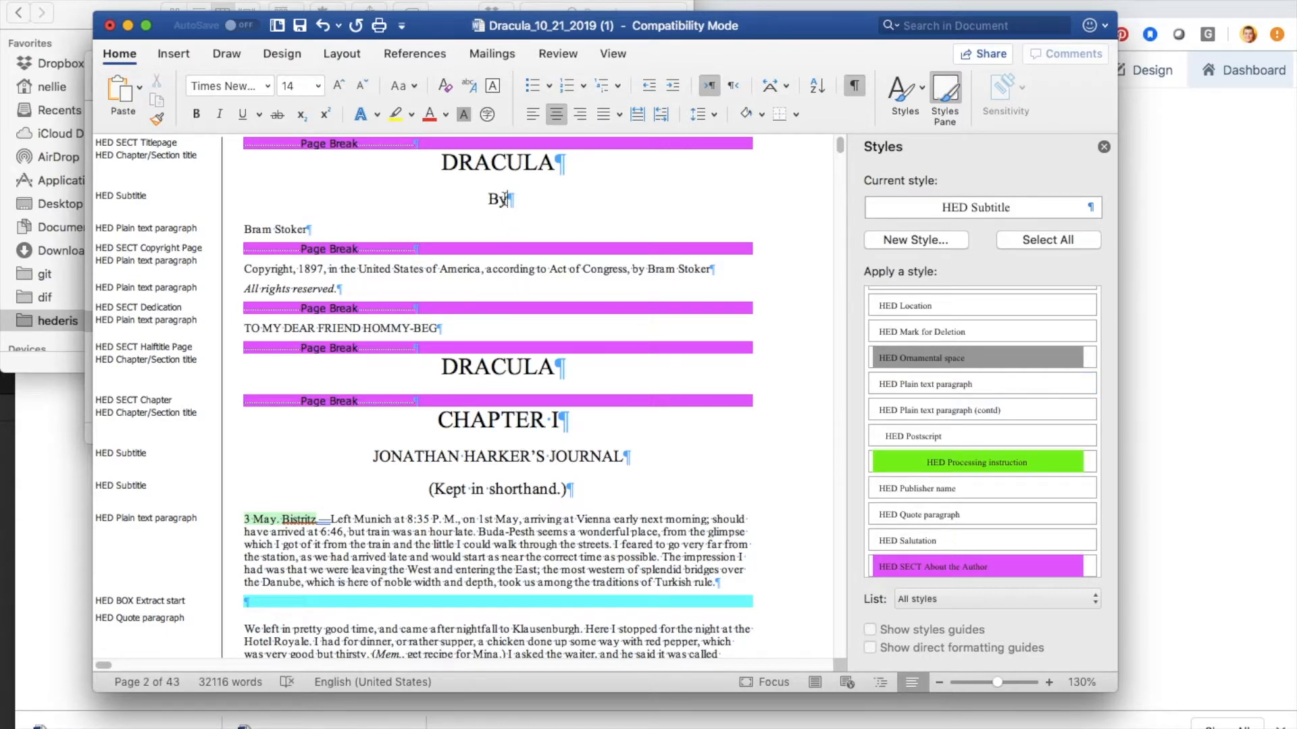
click(948, 378)
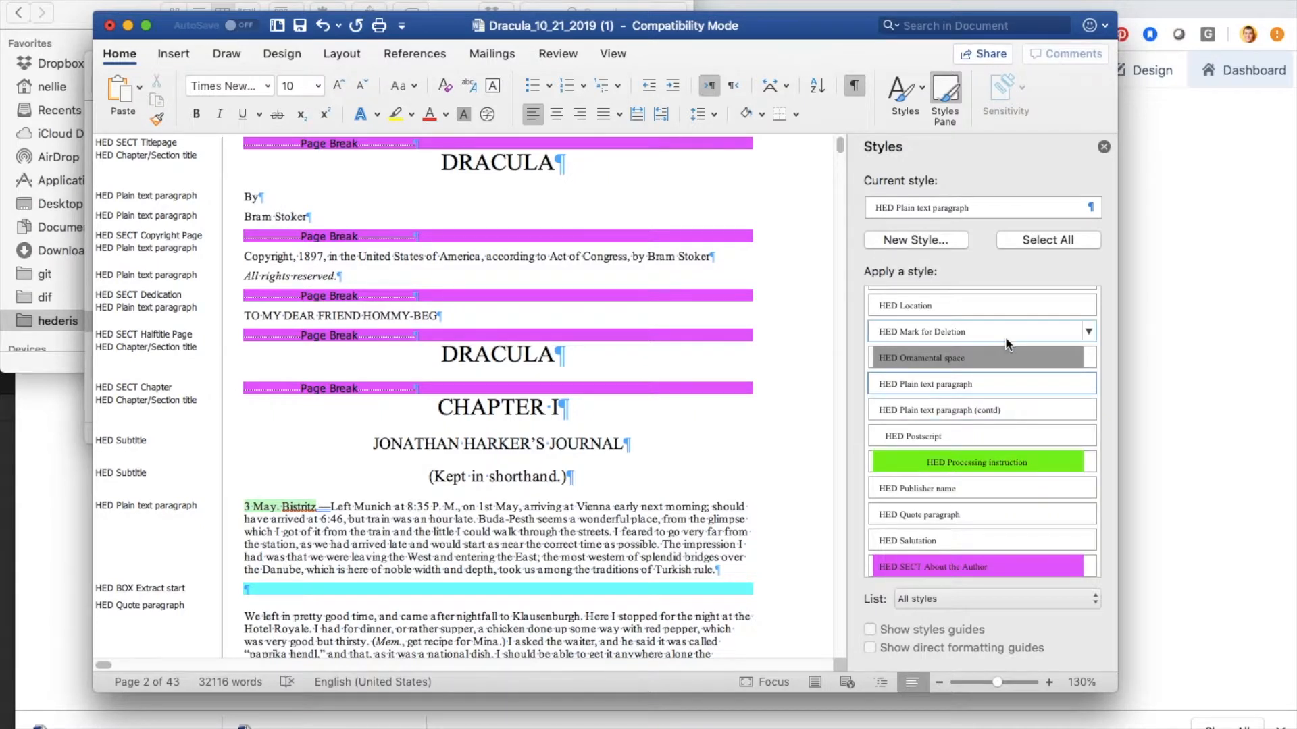
Step: Apply the HED Author name style to the author's line below "By" on the title page
scroll(1005, 337, up, 3)
scroll(1006, 341, up, 10)
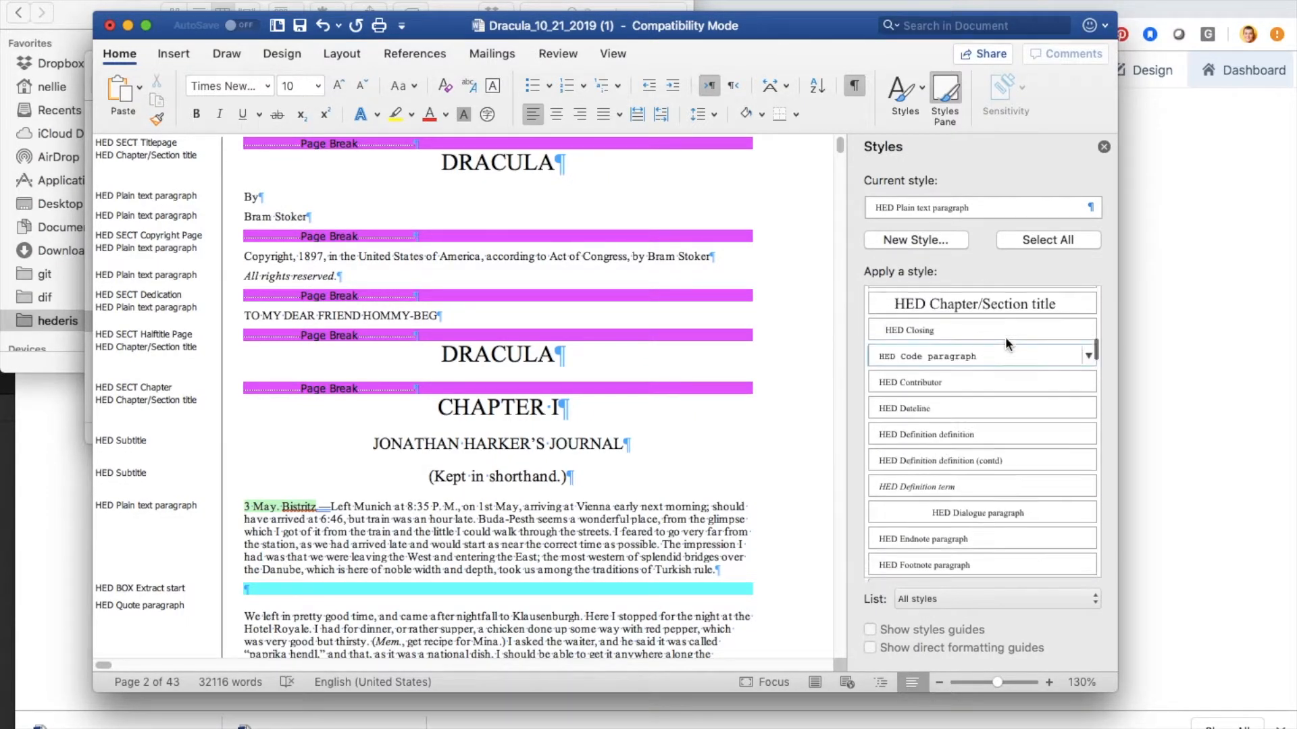
scroll(1005, 336, up, 10)
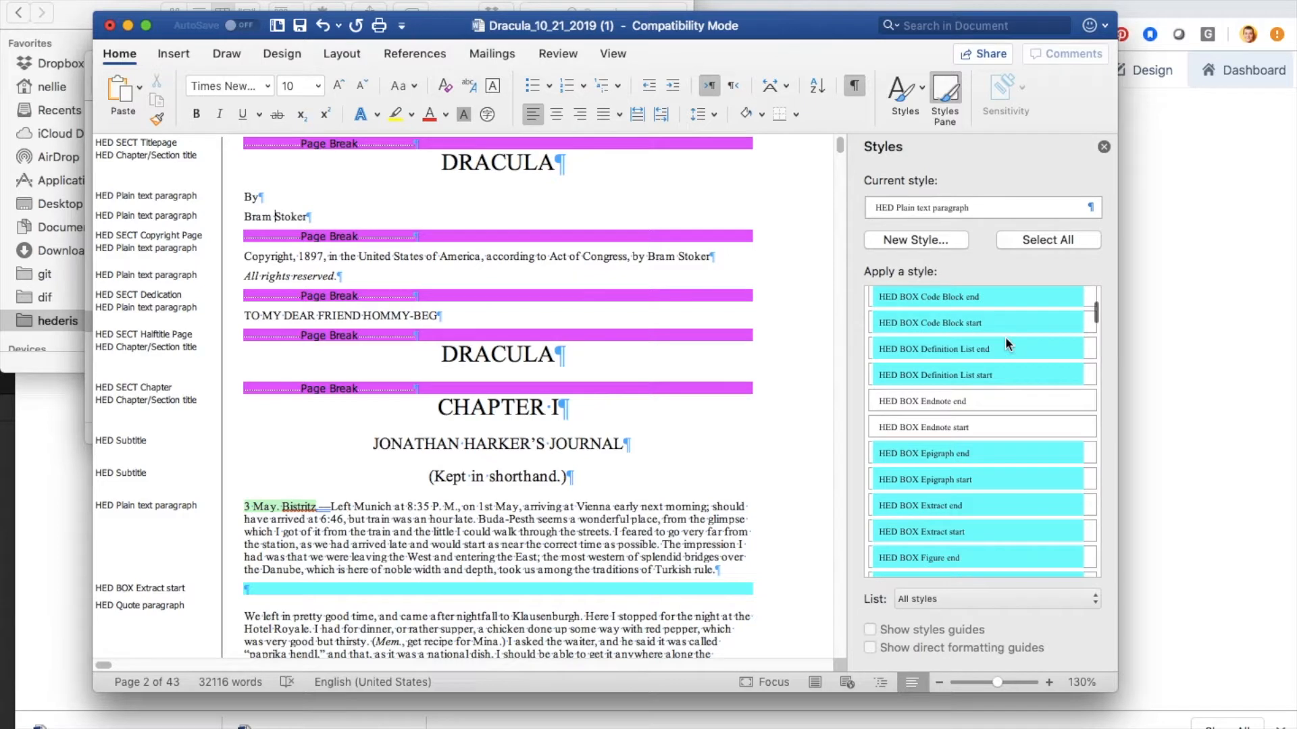
scroll(1005, 336, up, 2)
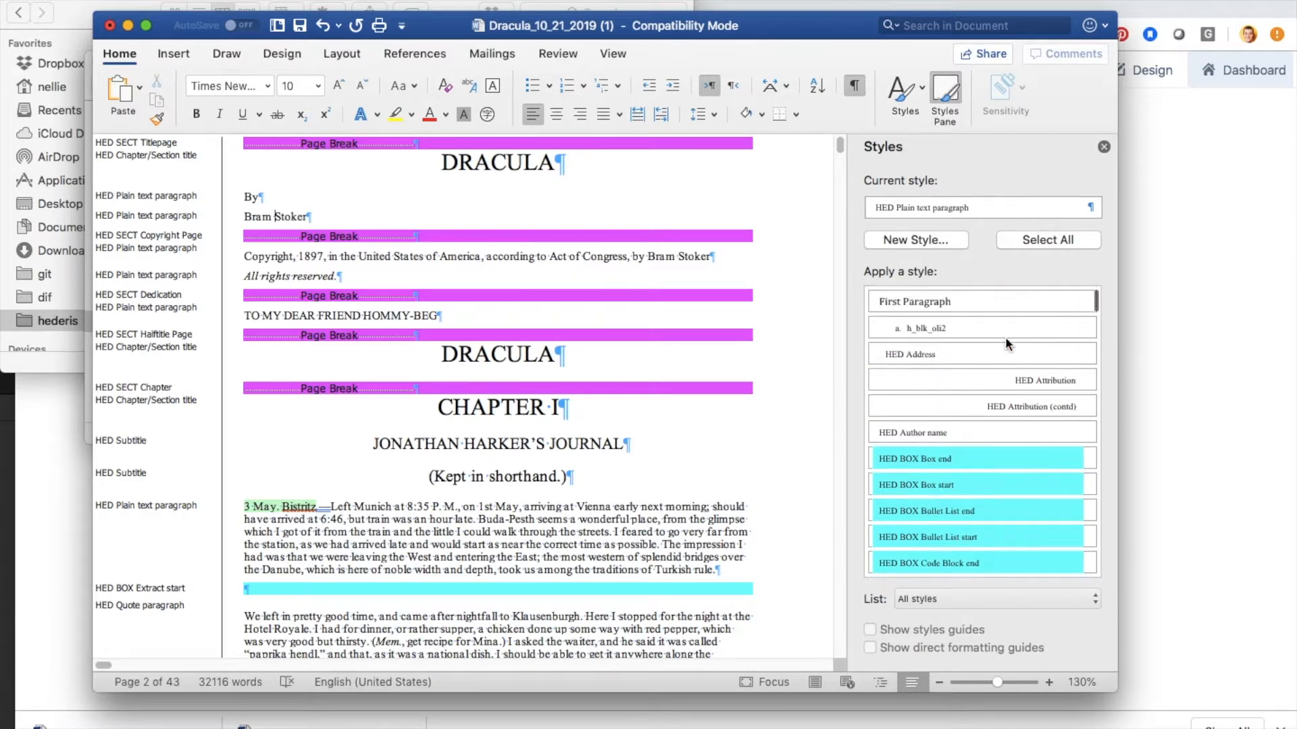
click(920, 435)
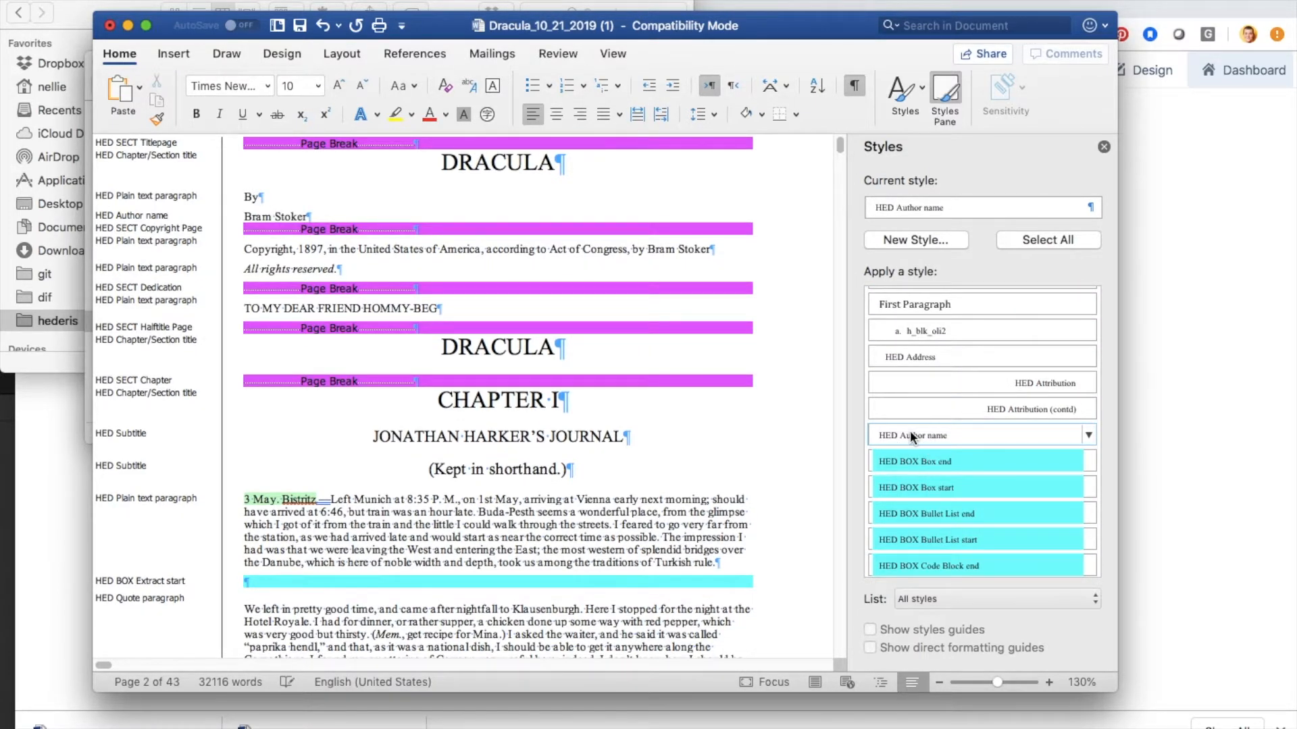
Step: Apply the HED Generic subheading style to the "(Kept in shorthand.)" line in Chapter I
scroll(513, 393, down, 2)
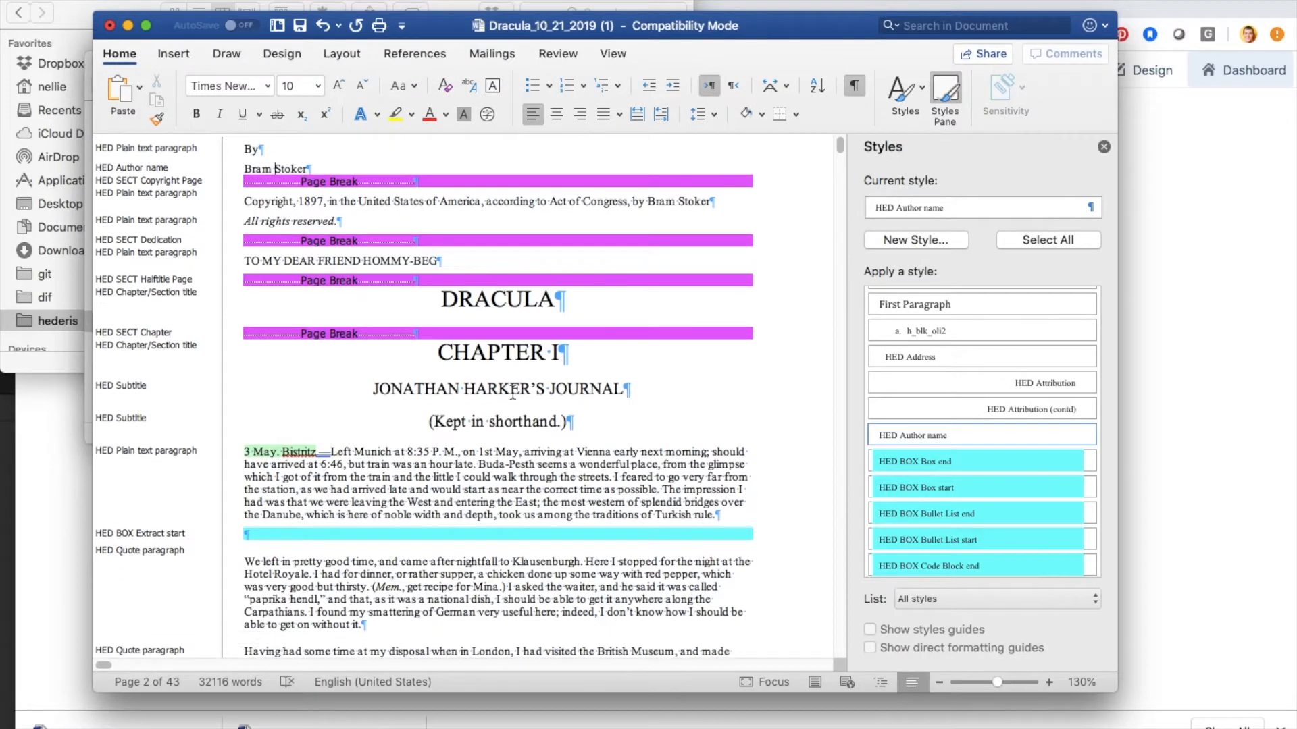
click(500, 332)
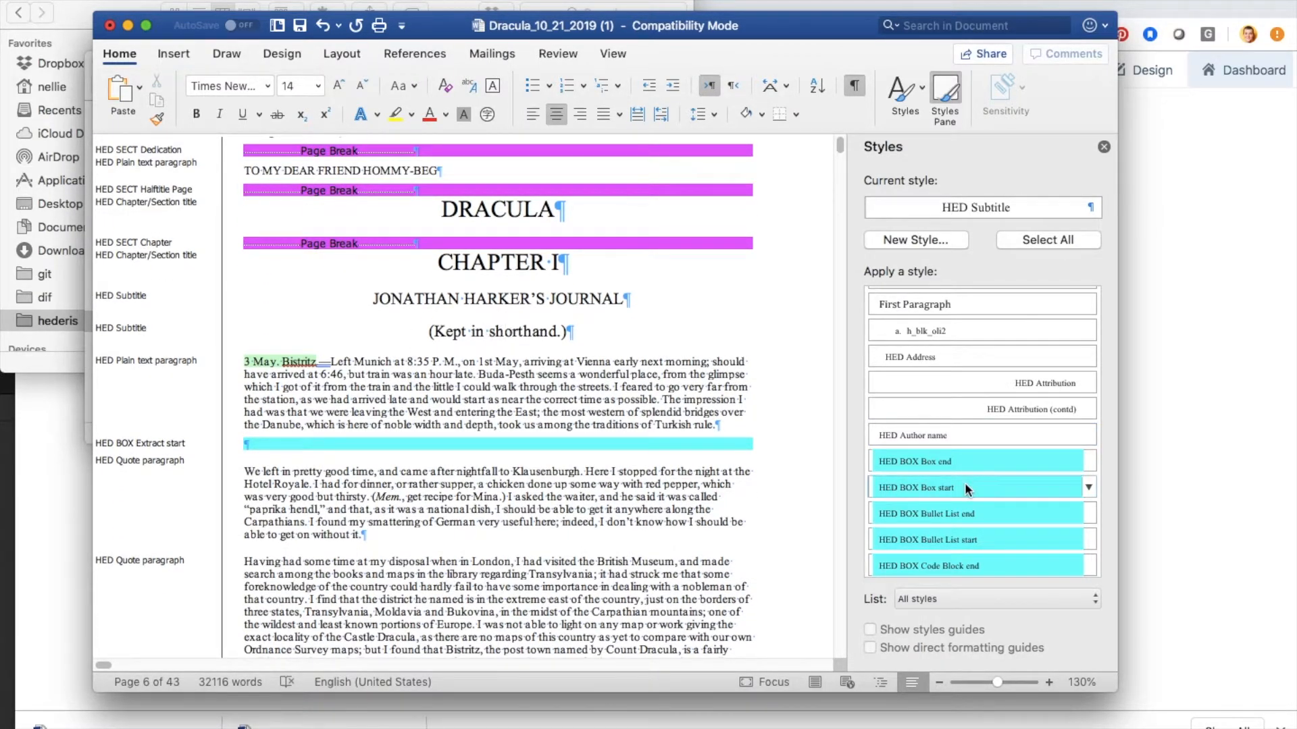
scroll(965, 483, down, 10)
scroll(964, 482, down, 10)
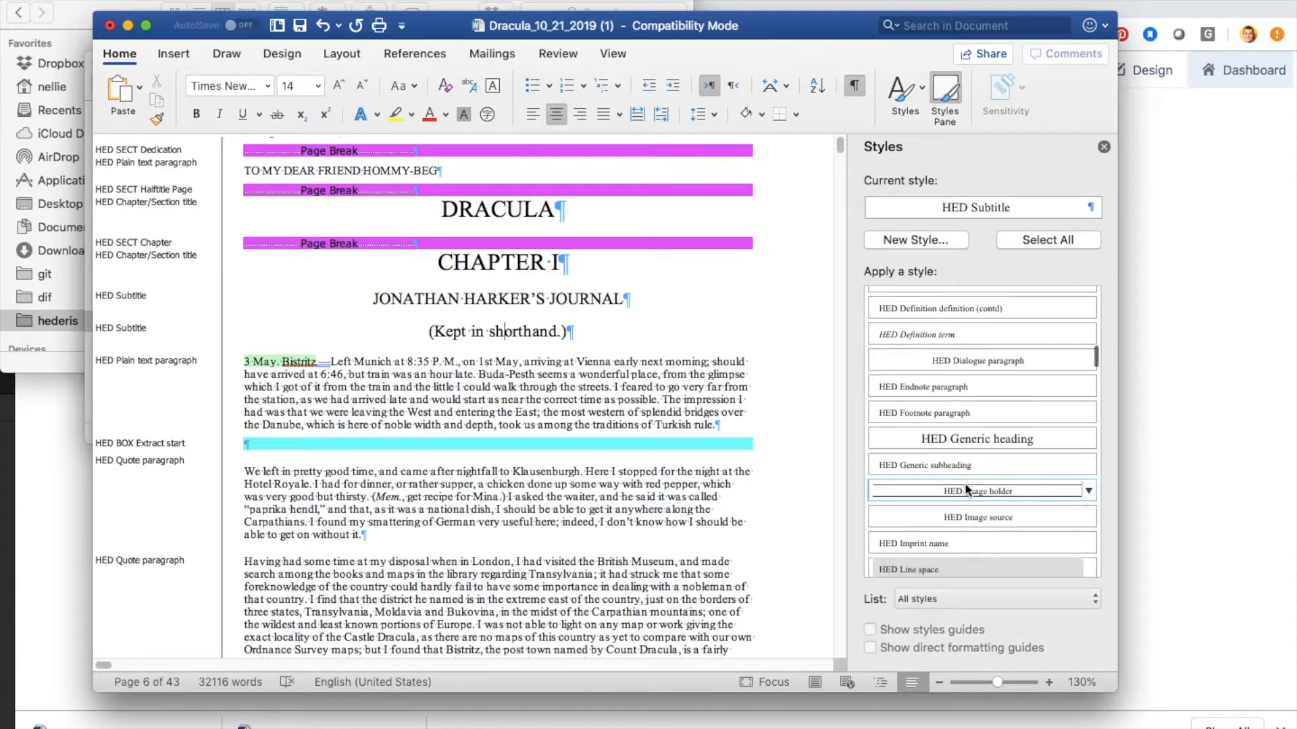
click(954, 465)
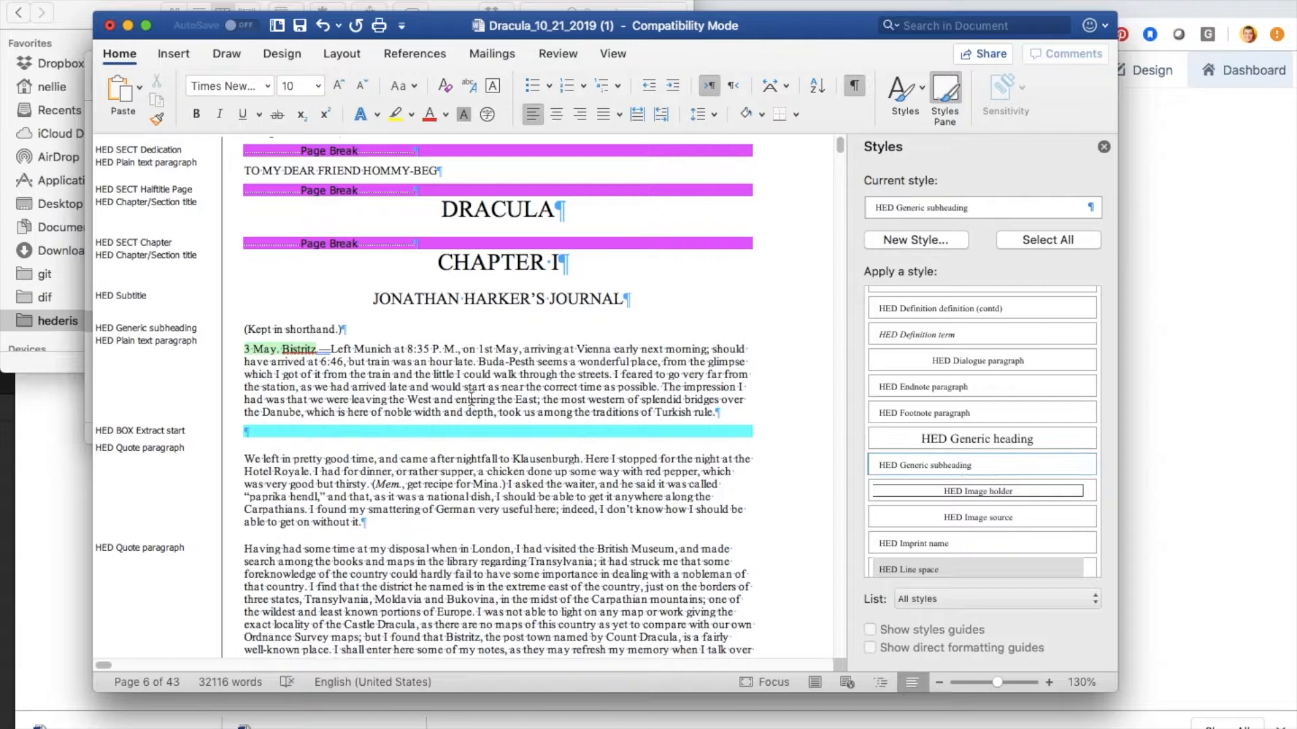
Step: Examine the Chapter I paragraphs between the Extract start and Extract end lines to see which text belongs to the quoted letter
scroll(472, 401, down, 4)
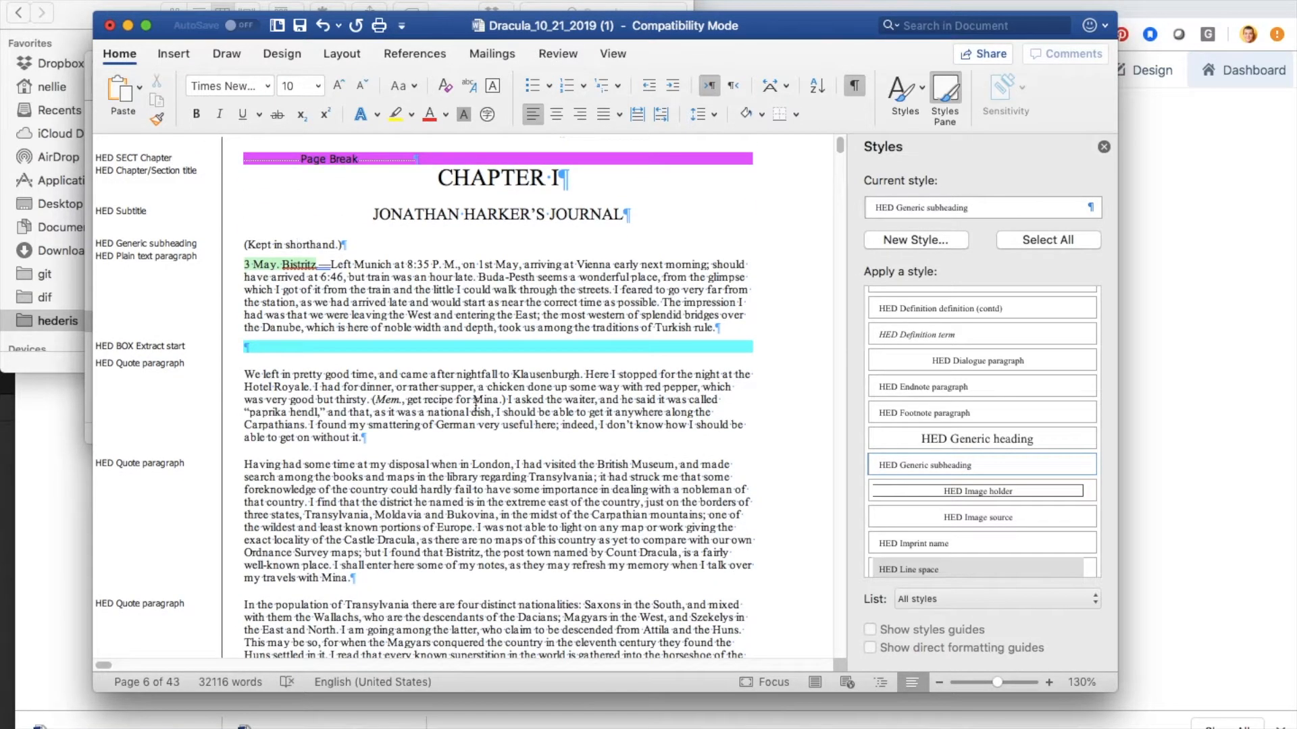
scroll(475, 404, down, 4)
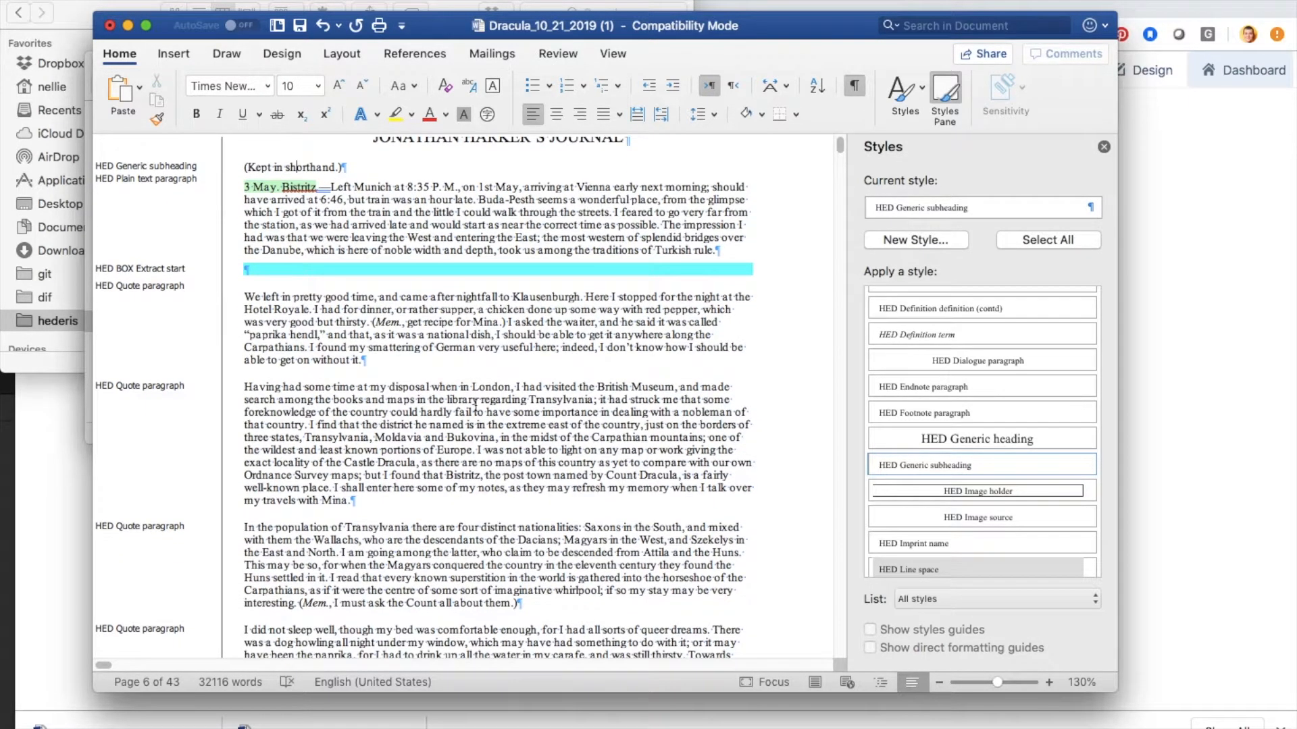
scroll(476, 405, up, 3)
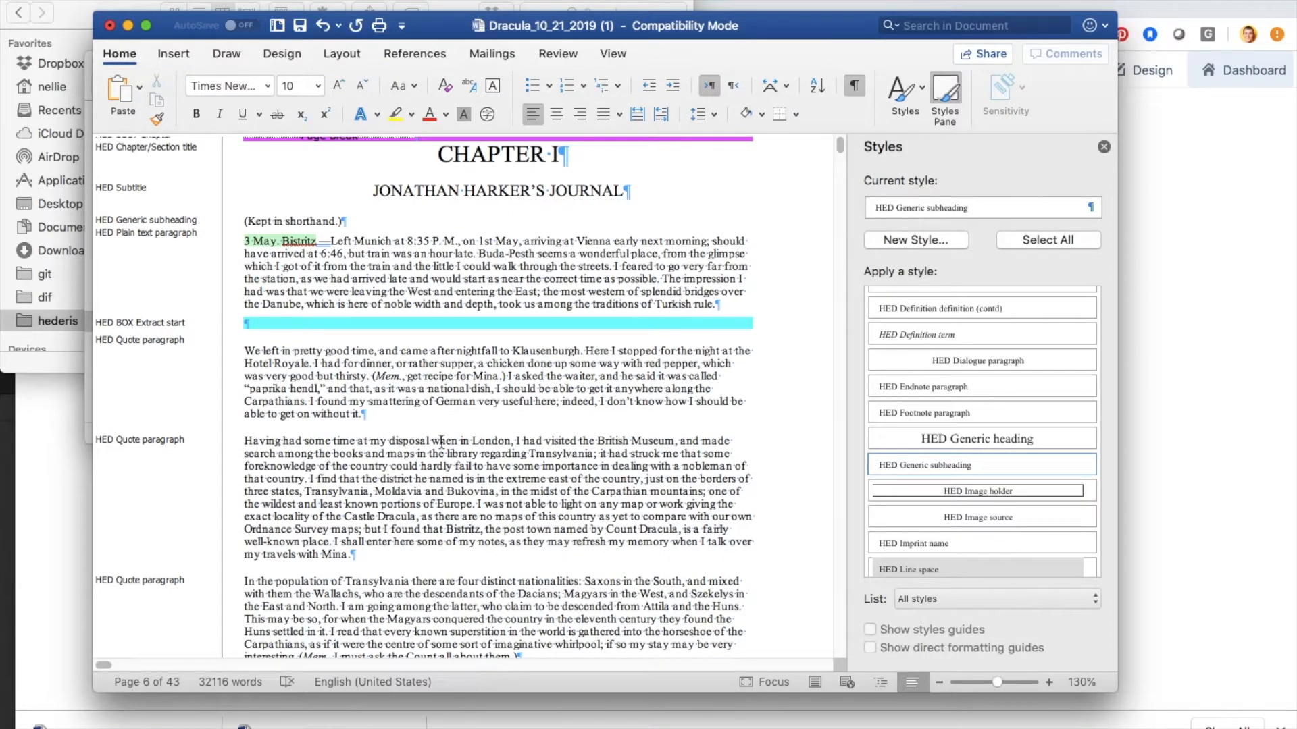
scroll(438, 464, down, 20)
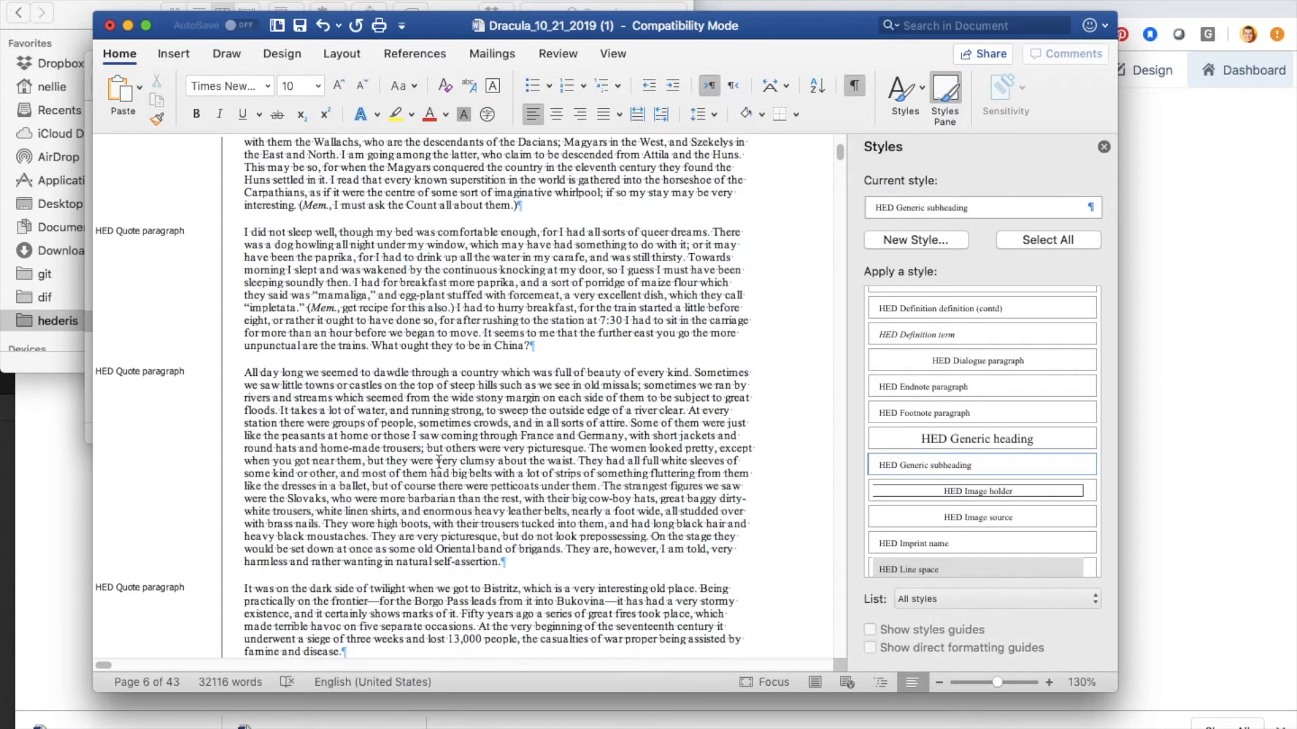
scroll(439, 463, down, 12)
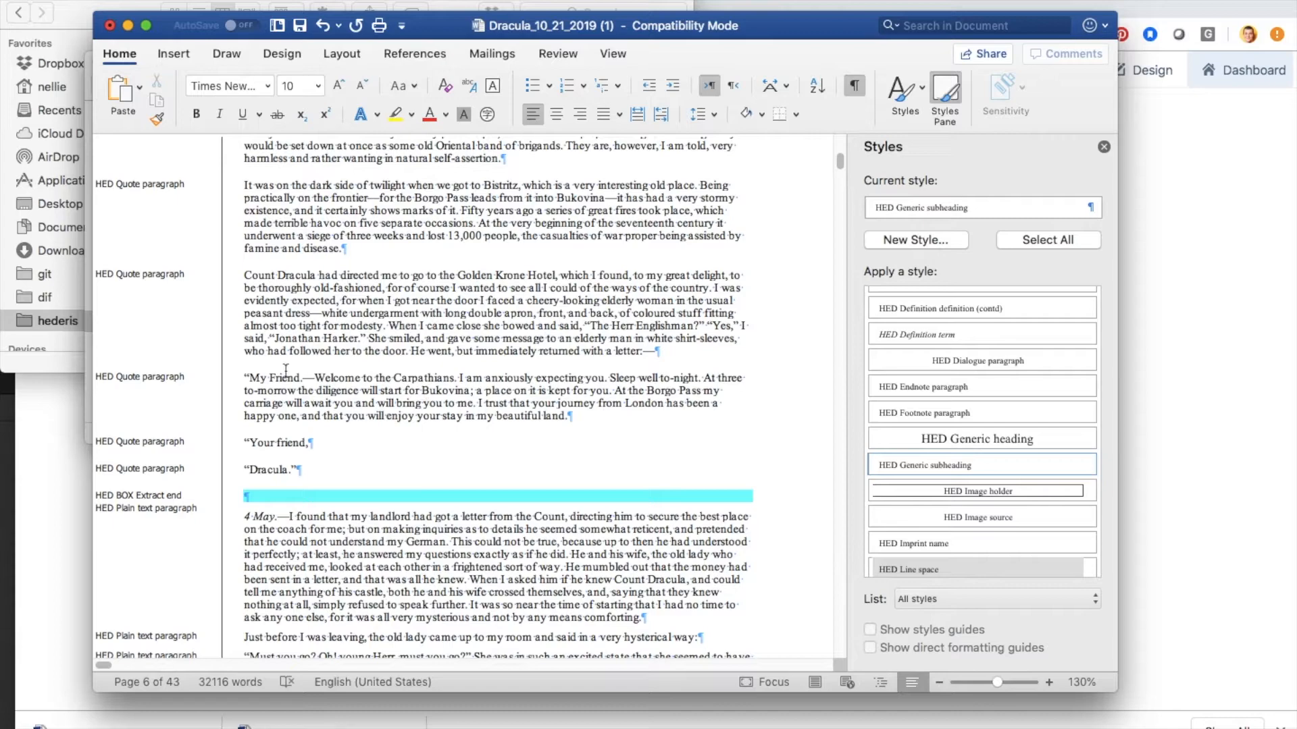
scroll(457, 412, up, 2)
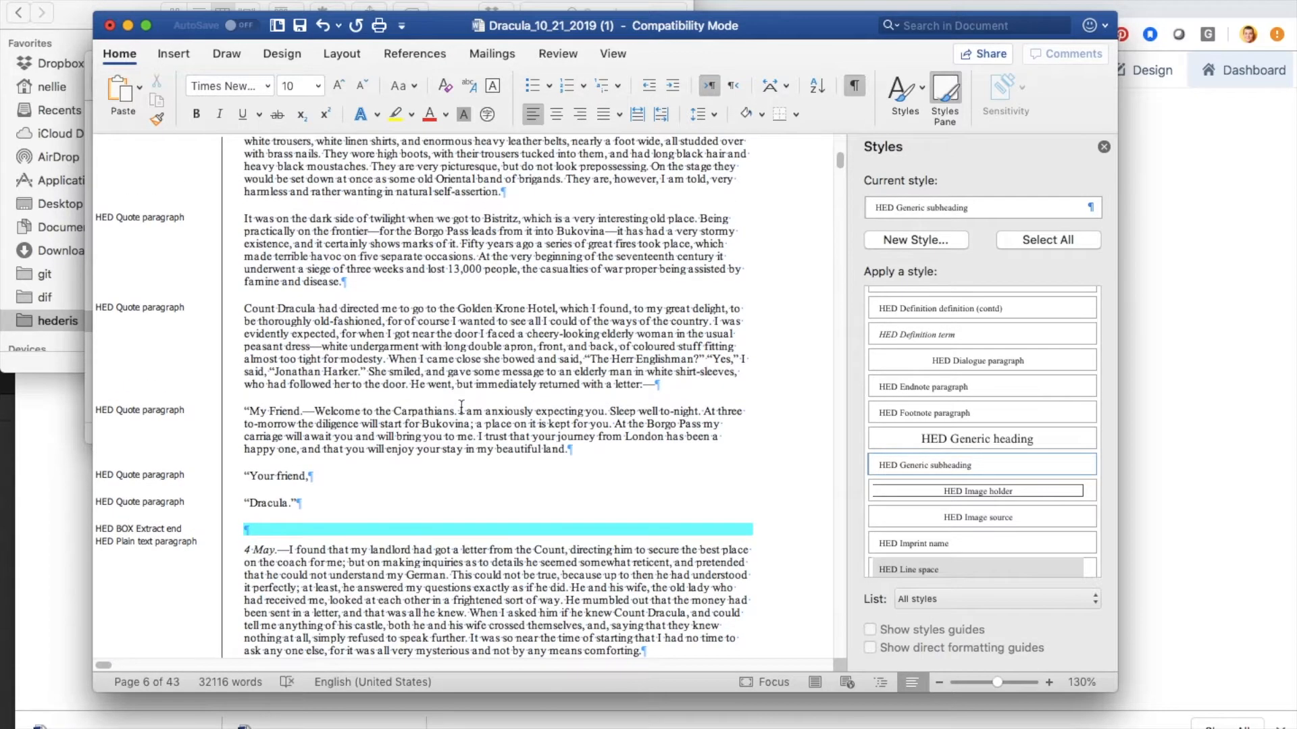
scroll(462, 408, up, 15)
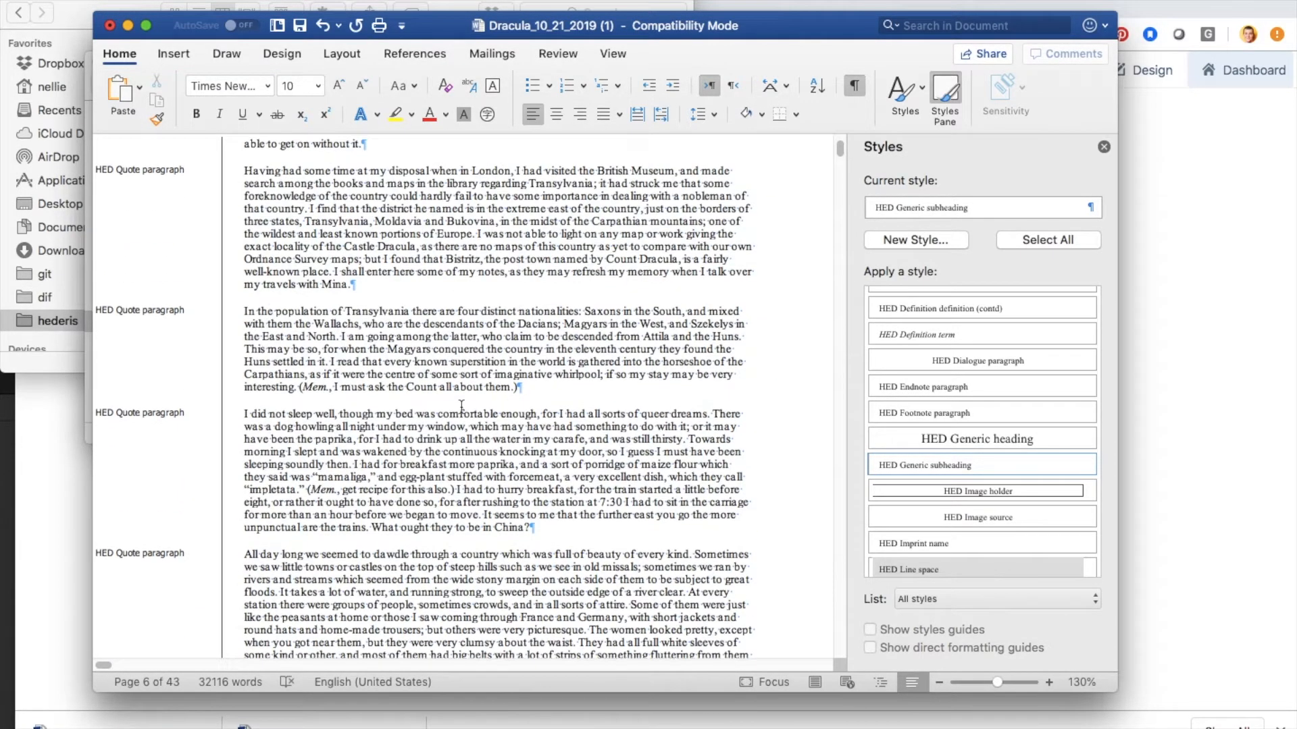
scroll(461, 408, up, 3)
Step: Delete Chapter I's HED BOX Extract start line and apply HED Plain text paragraph from "We left in pretty good time" through "returned with a letter"
click(283, 305)
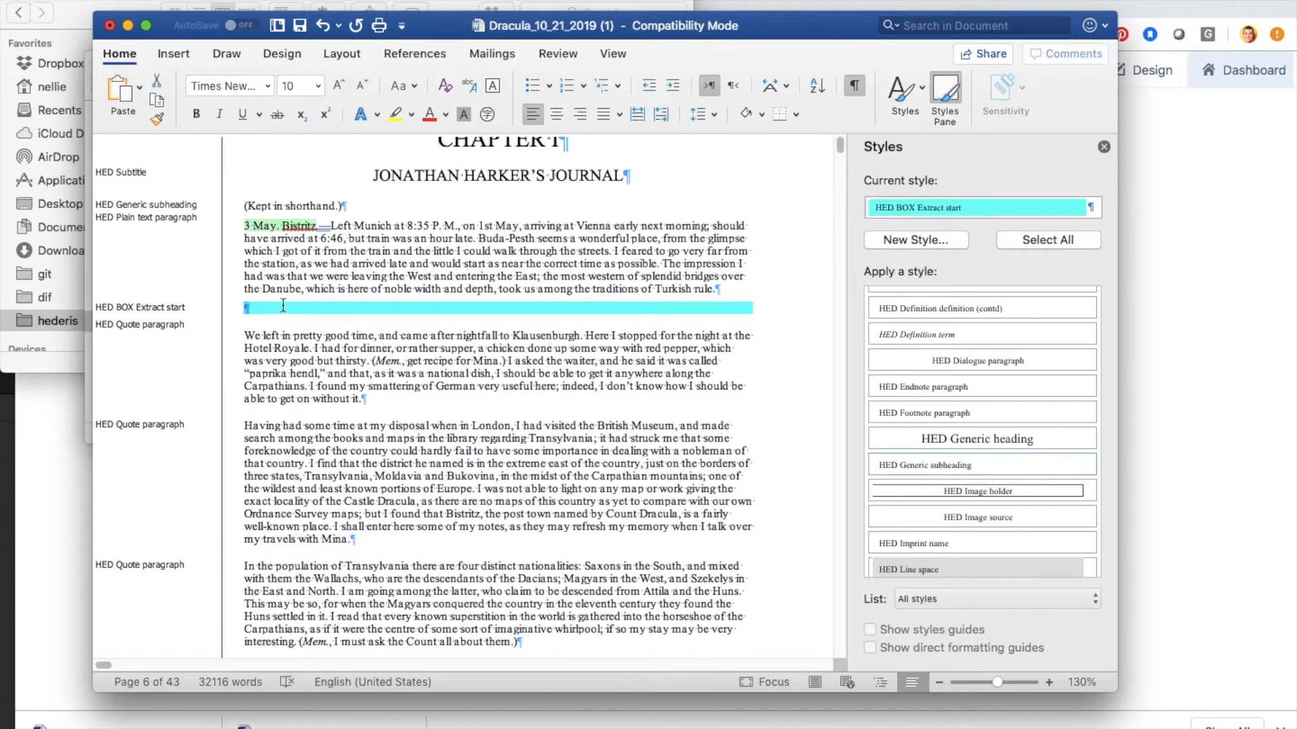
key(Delete)
drag(282, 330, 419, 449)
scroll(999, 505, down, 2)
scroll(999, 505, down, 5)
click(942, 338)
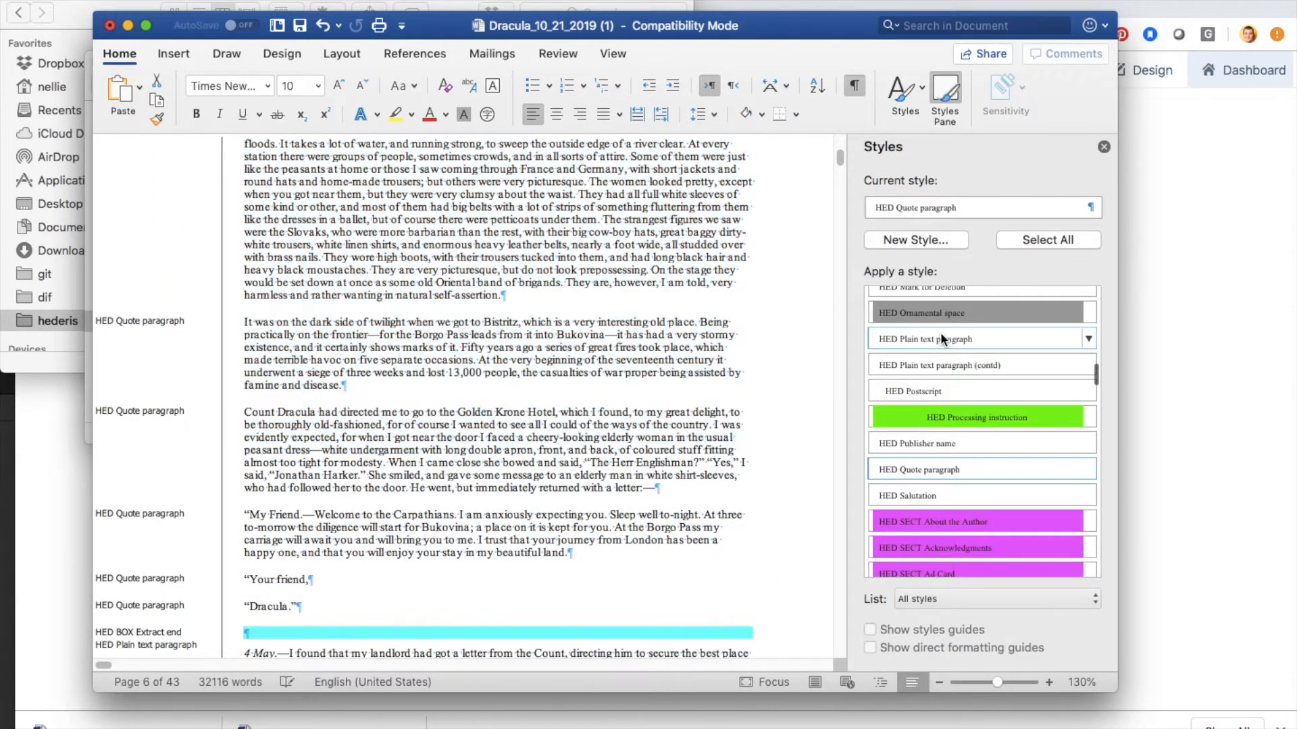
Step: Insert a HED BOX Letter start line before the "My Friend" letter and apply HED BOX Letter end to the Extract end line after it
click(701, 478)
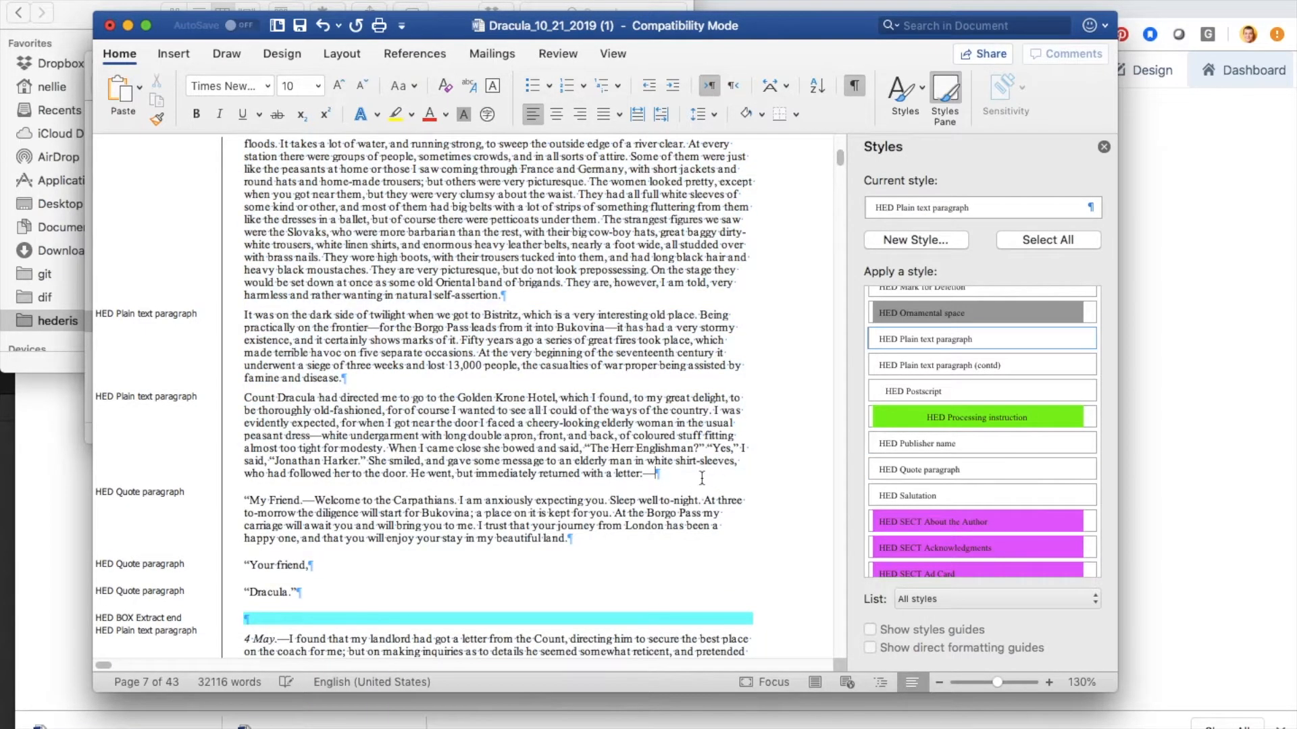
key(Return)
scroll(948, 389, up, 10)
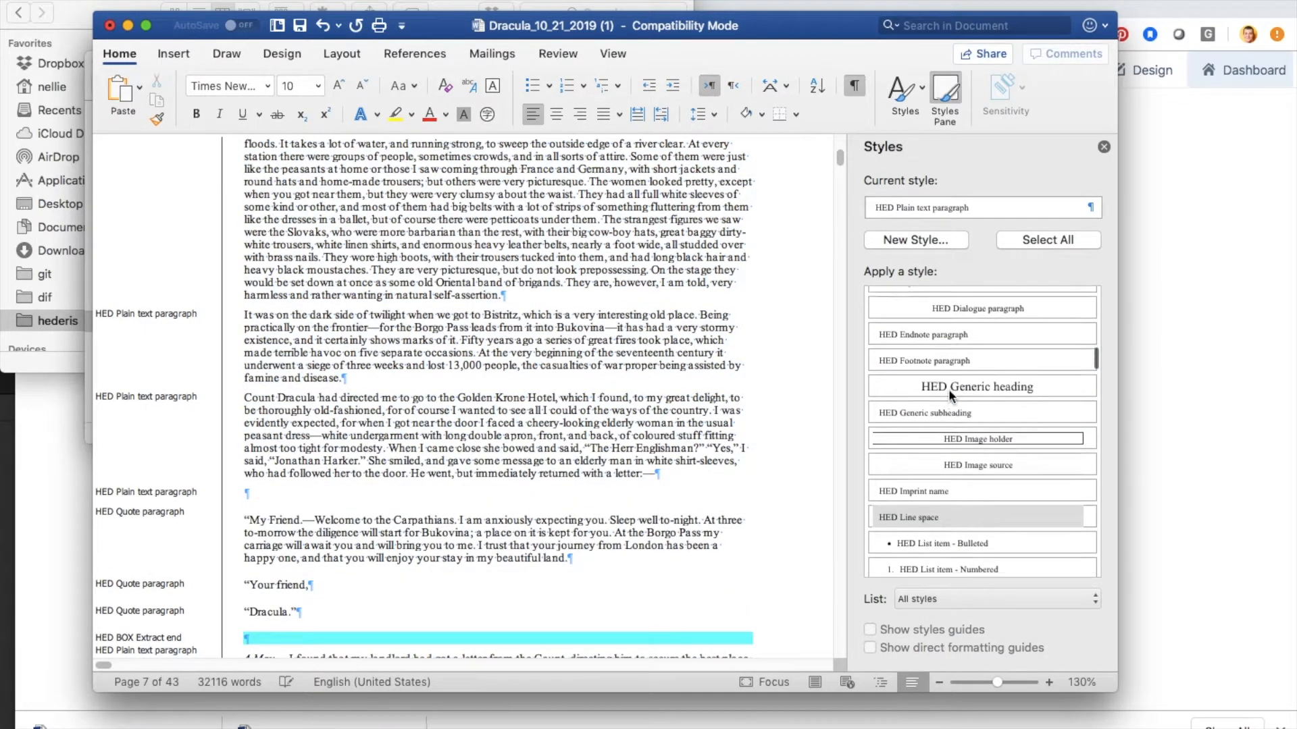
scroll(948, 389, up, 6)
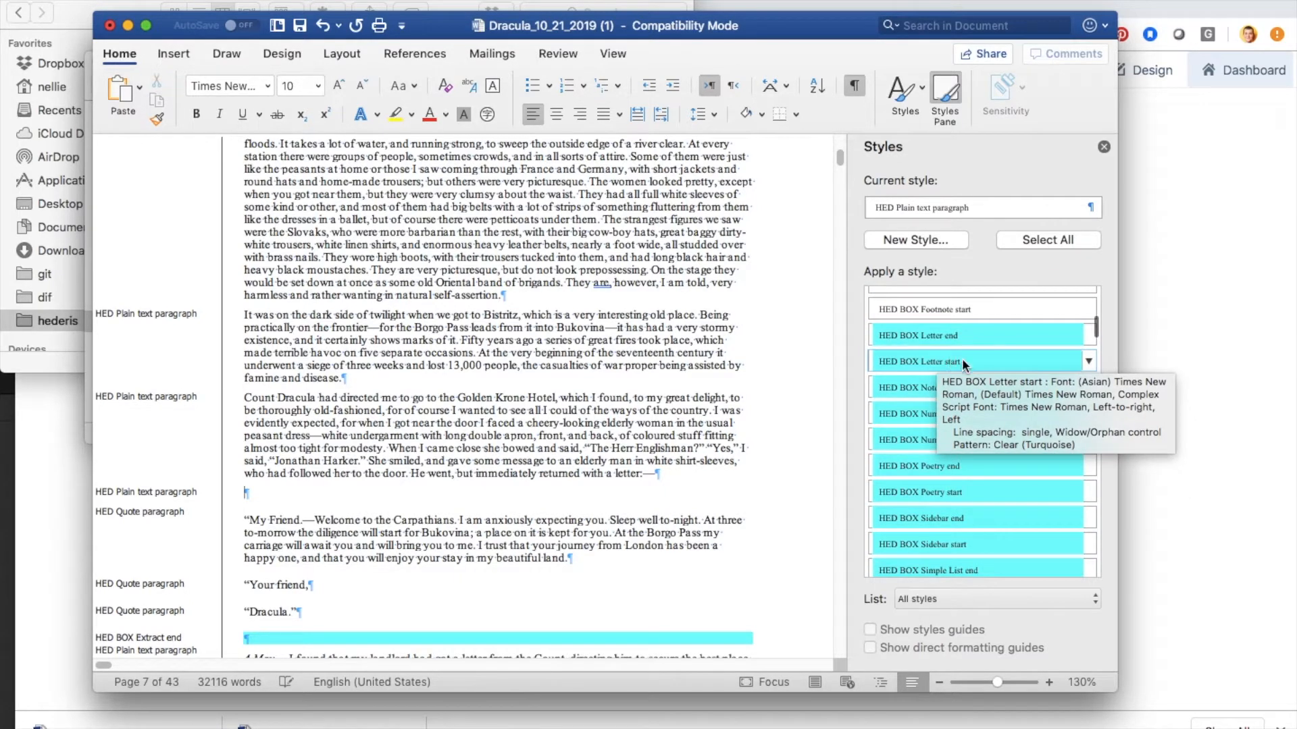
click(978, 357)
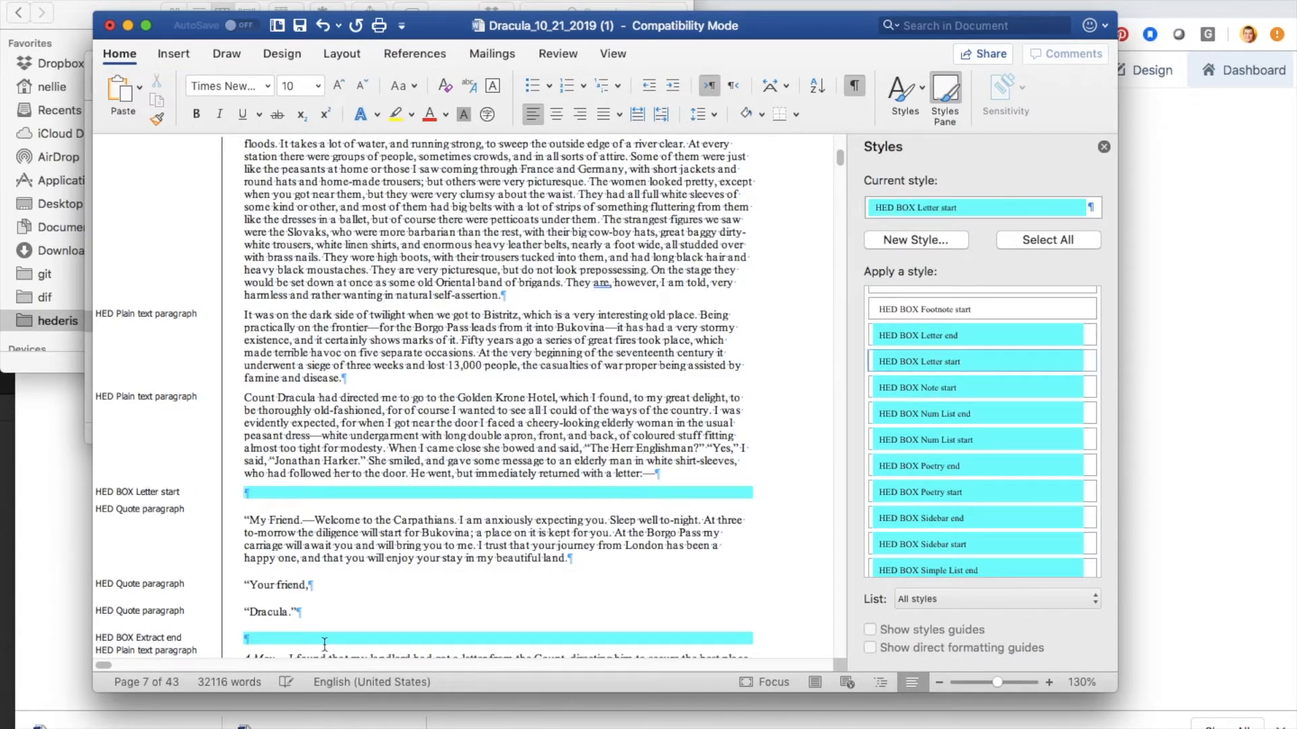
click(283, 637)
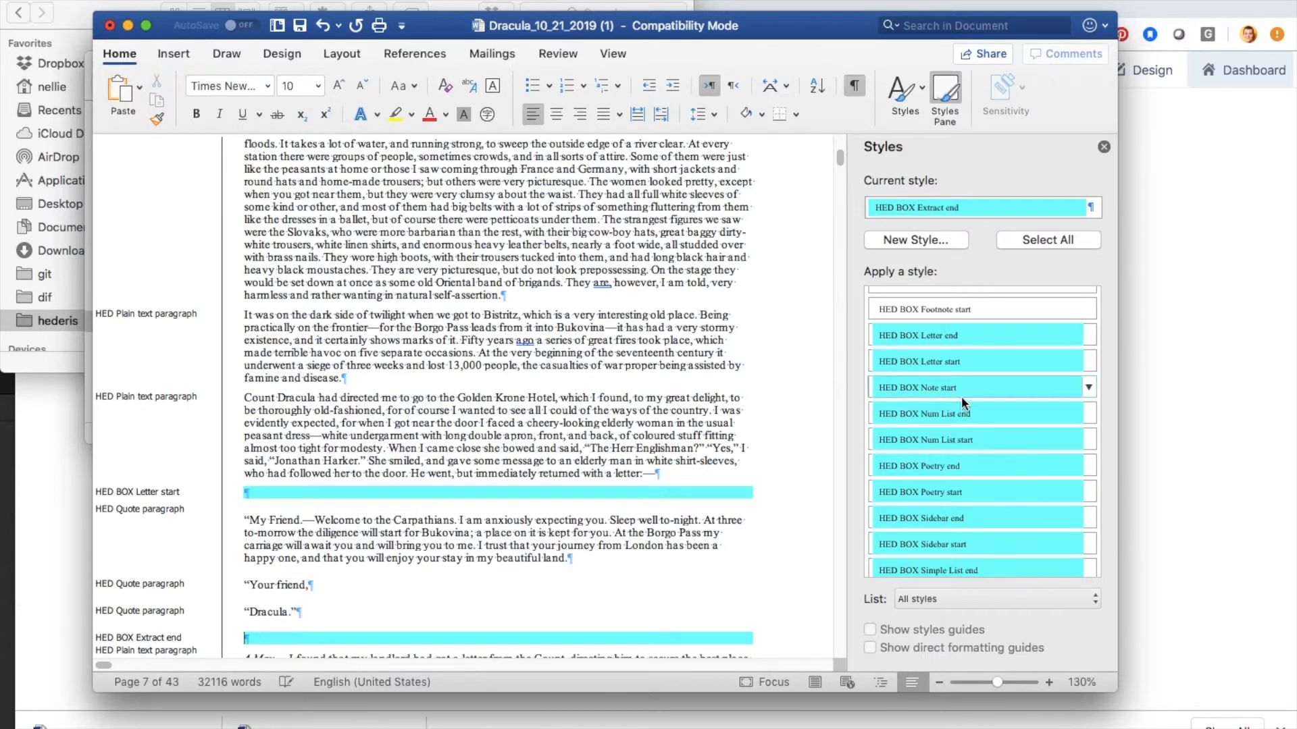
click(994, 333)
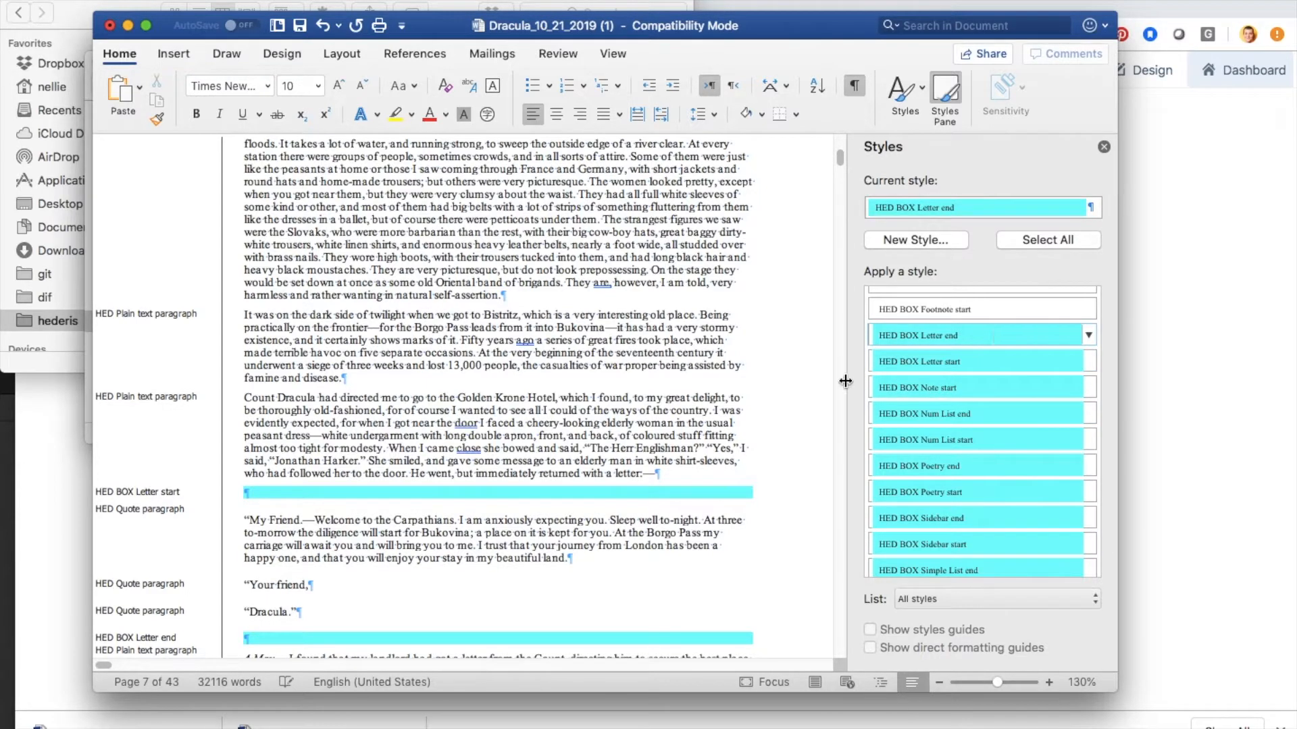
Step: Apply the HED Plain text paragraph style to the "My Friend" paragraph of the letter in Chapter I
click(486, 540)
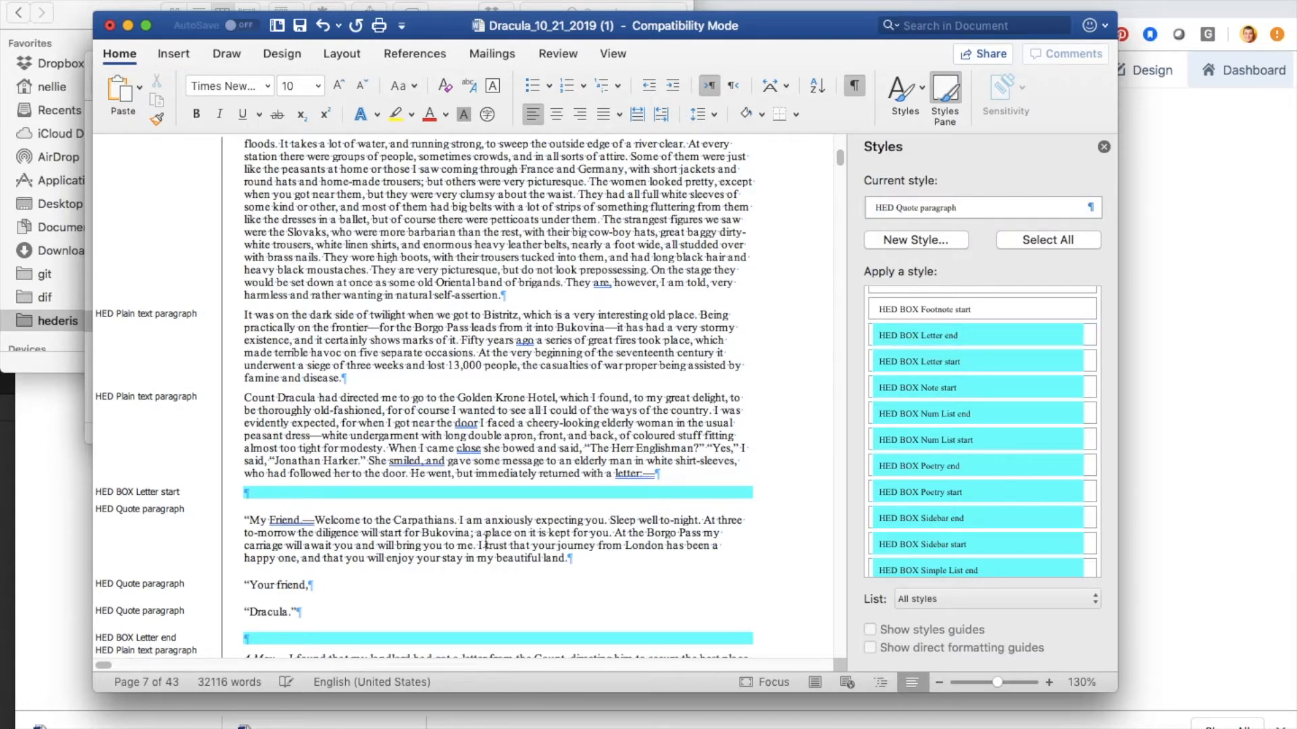
scroll(986, 441, down, 5)
scroll(986, 440, down, 10)
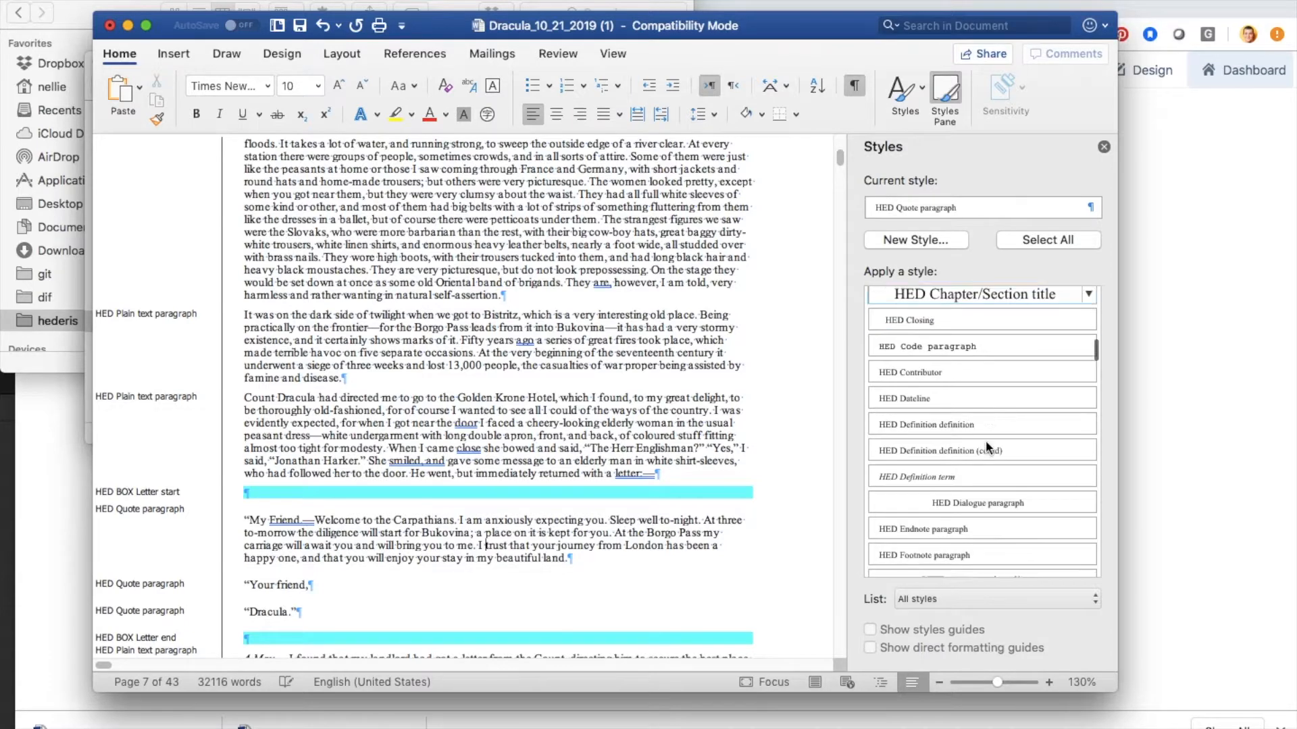
scroll(986, 440, down, 10)
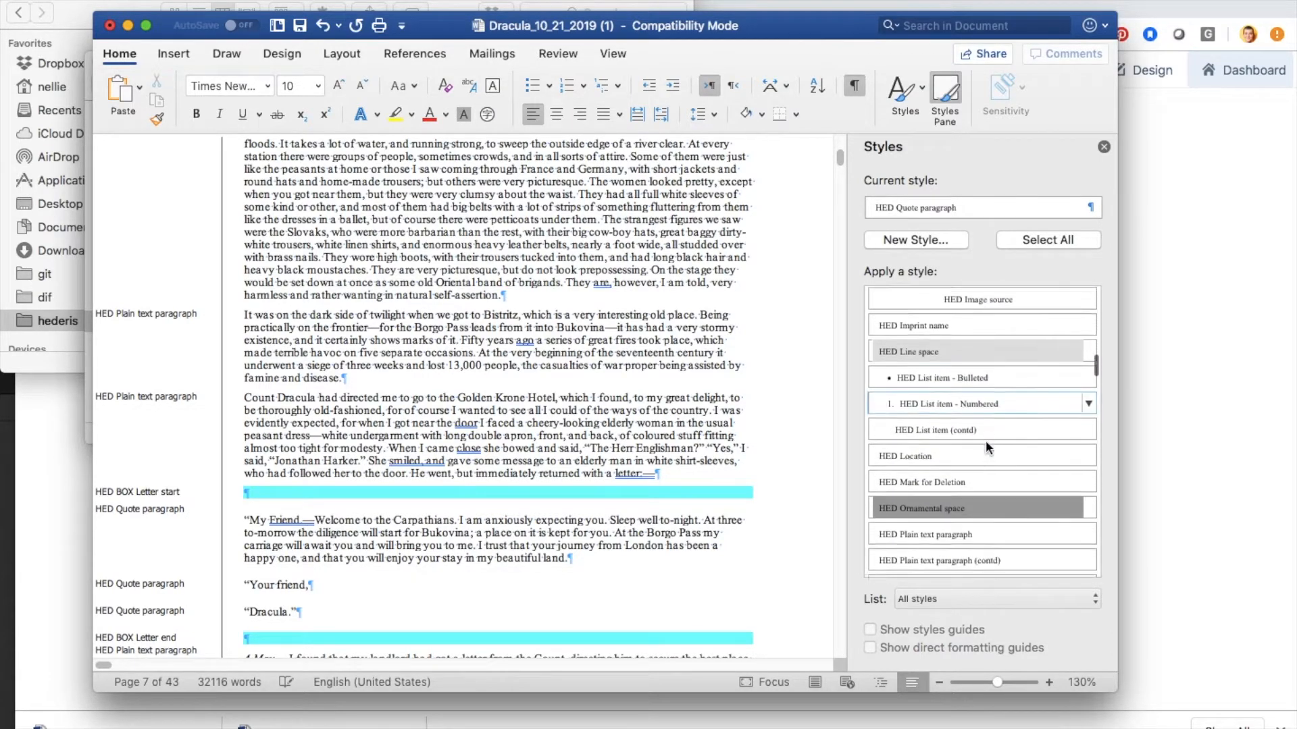
scroll(986, 441, down, 1)
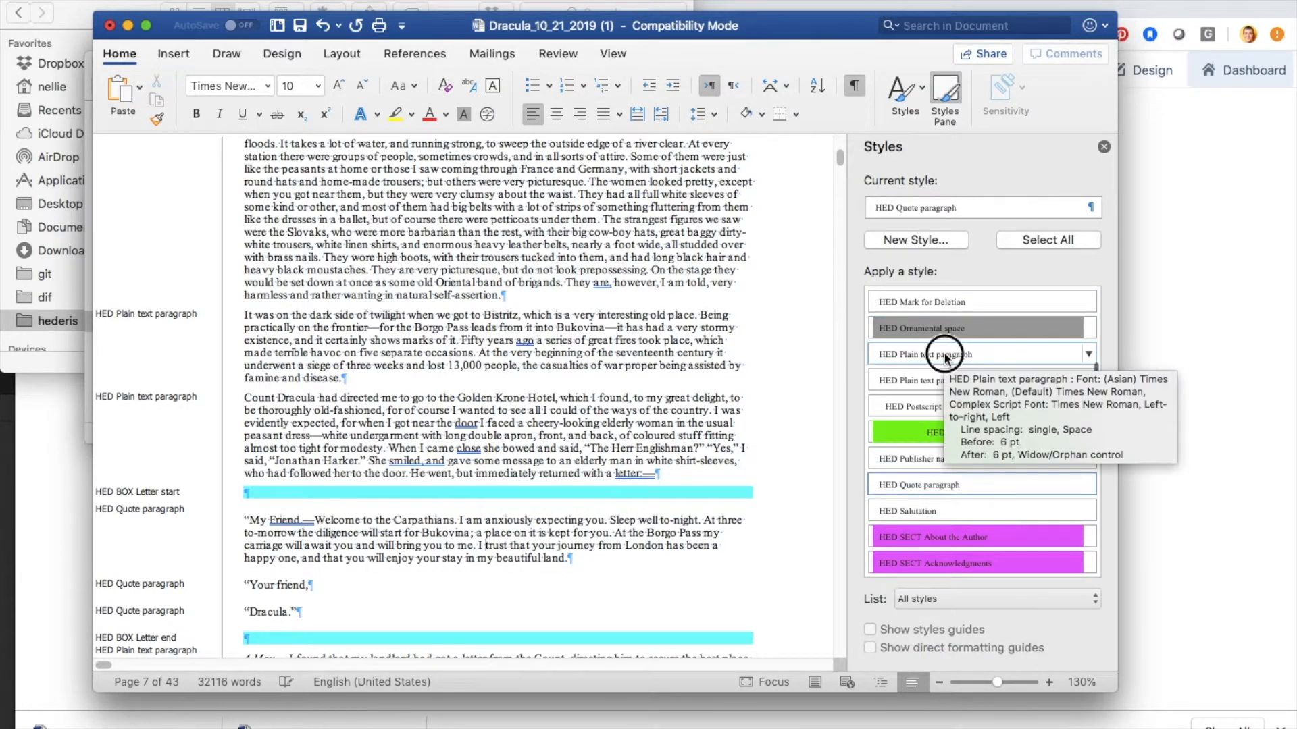
click(946, 354)
Step: Apply the HED Closing style to the letter's "Your friend," line
click(292, 576)
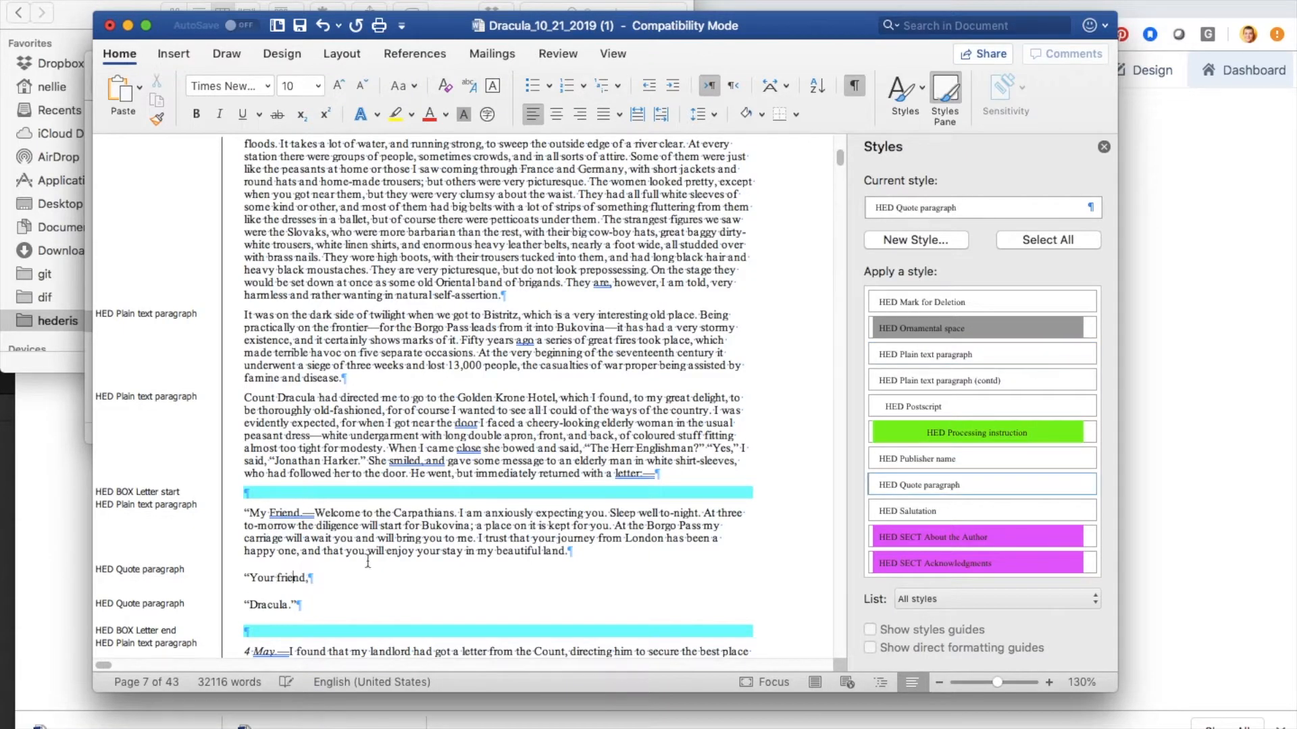
scroll(1027, 383, up, 10)
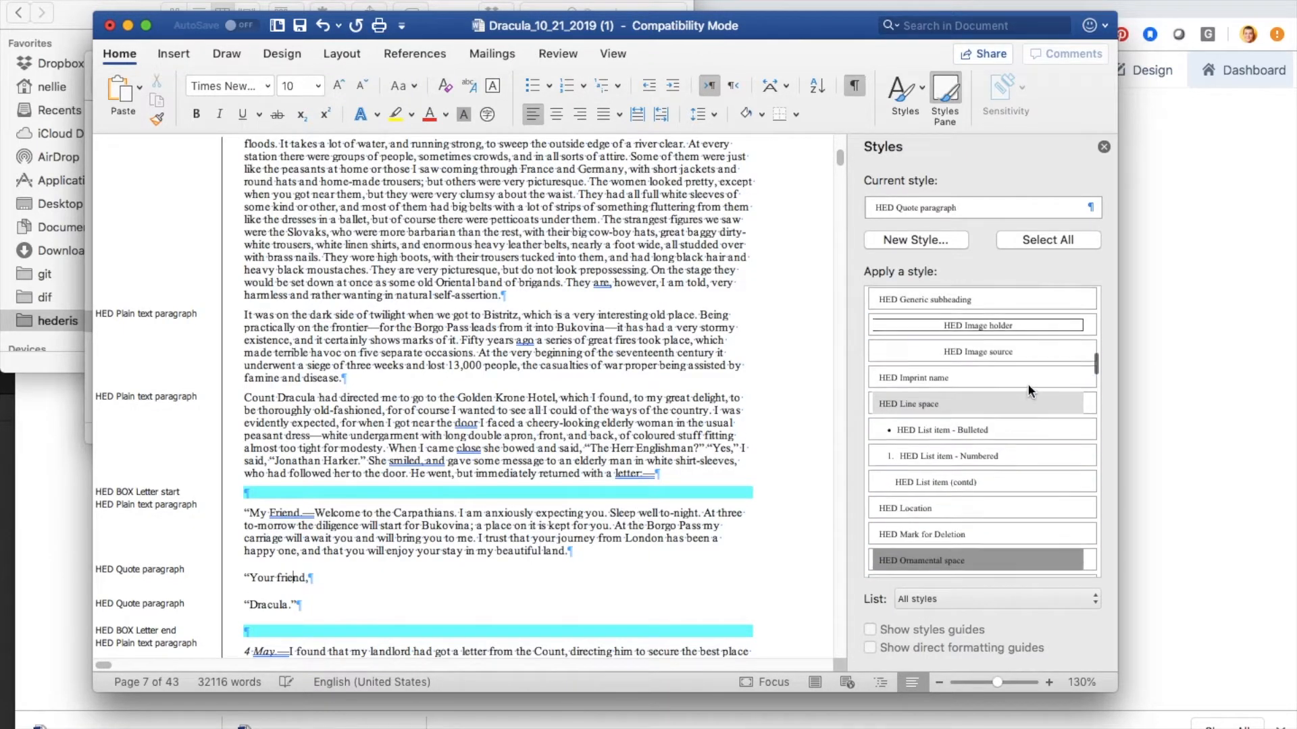
scroll(1027, 383, up, 3)
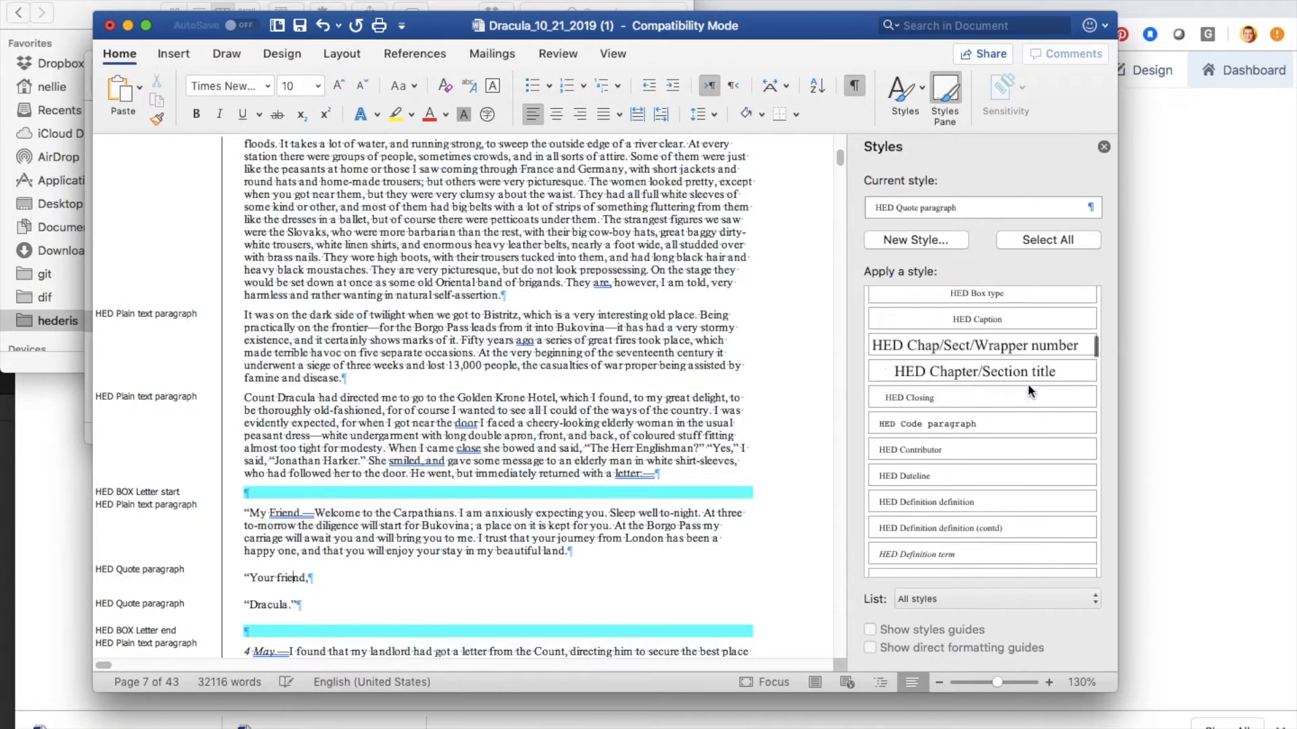
click(905, 400)
Step: Apply the HED Signature style to the "Dracula." line that ends the letter
click(268, 597)
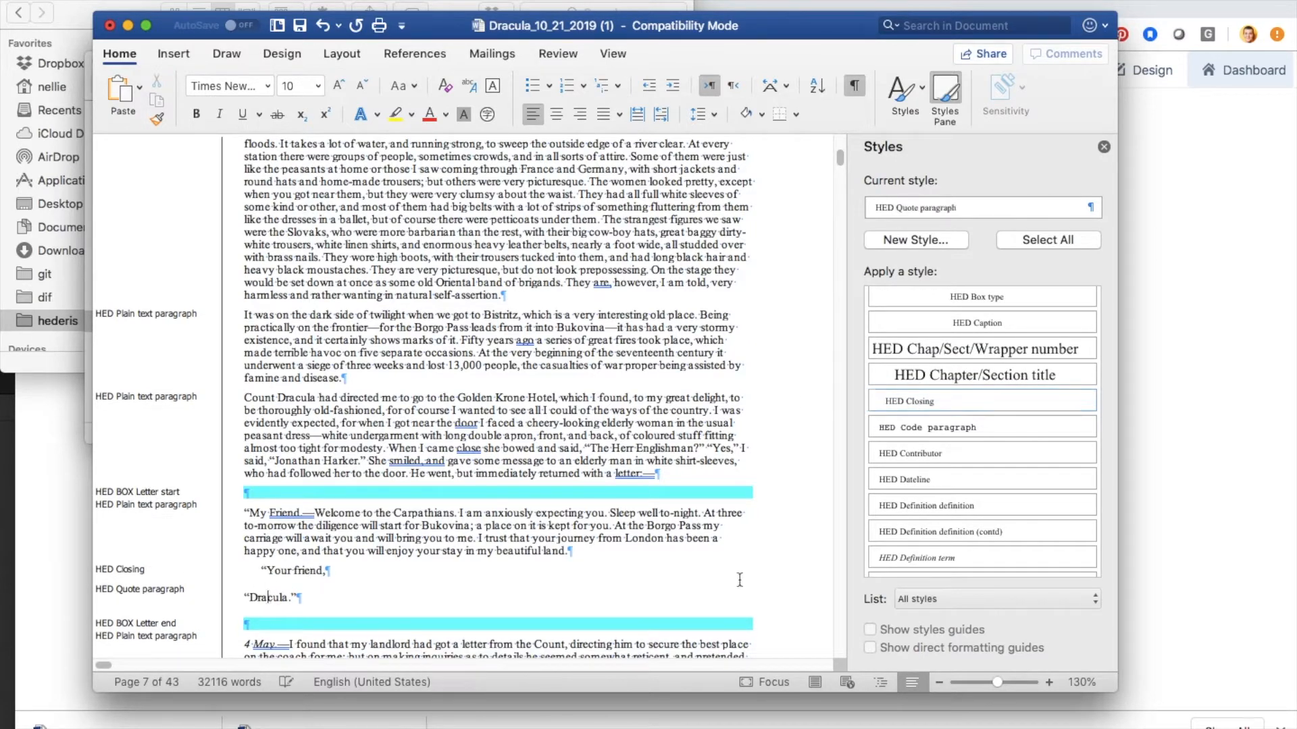
scroll(998, 488, down, 10)
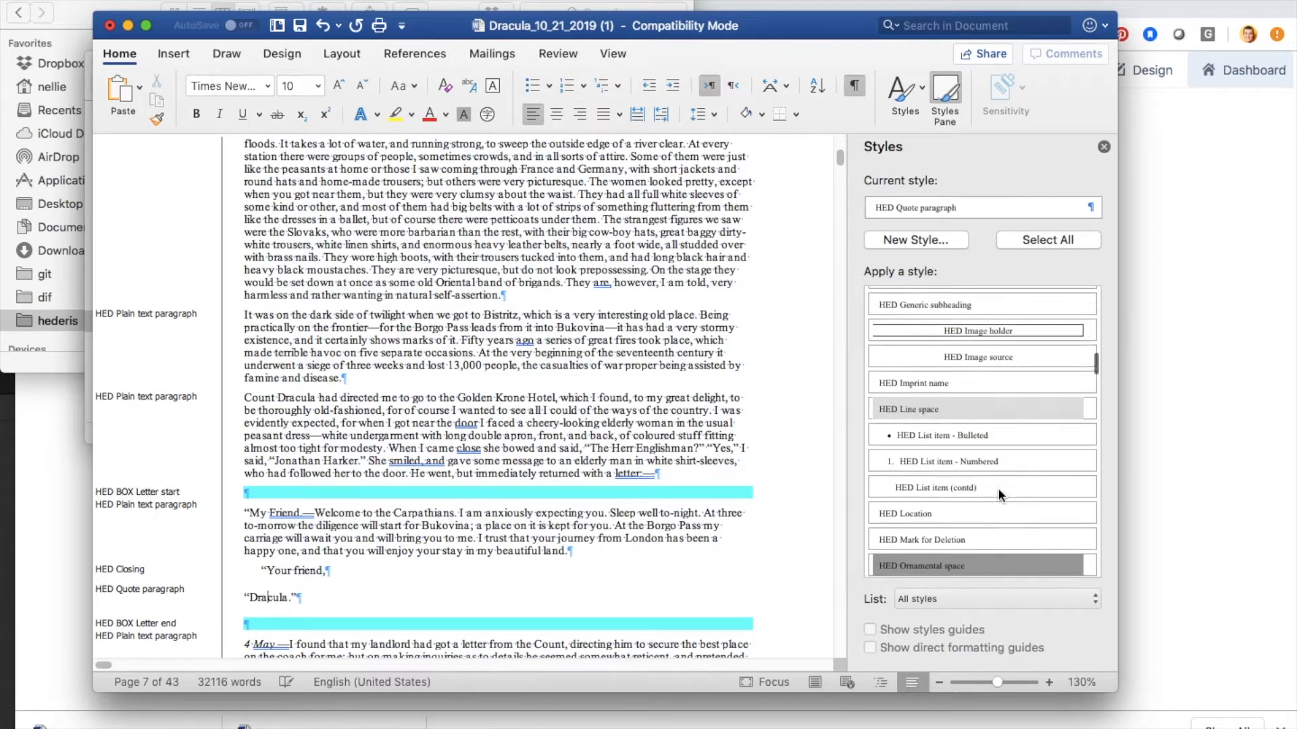
scroll(998, 495, down, 10)
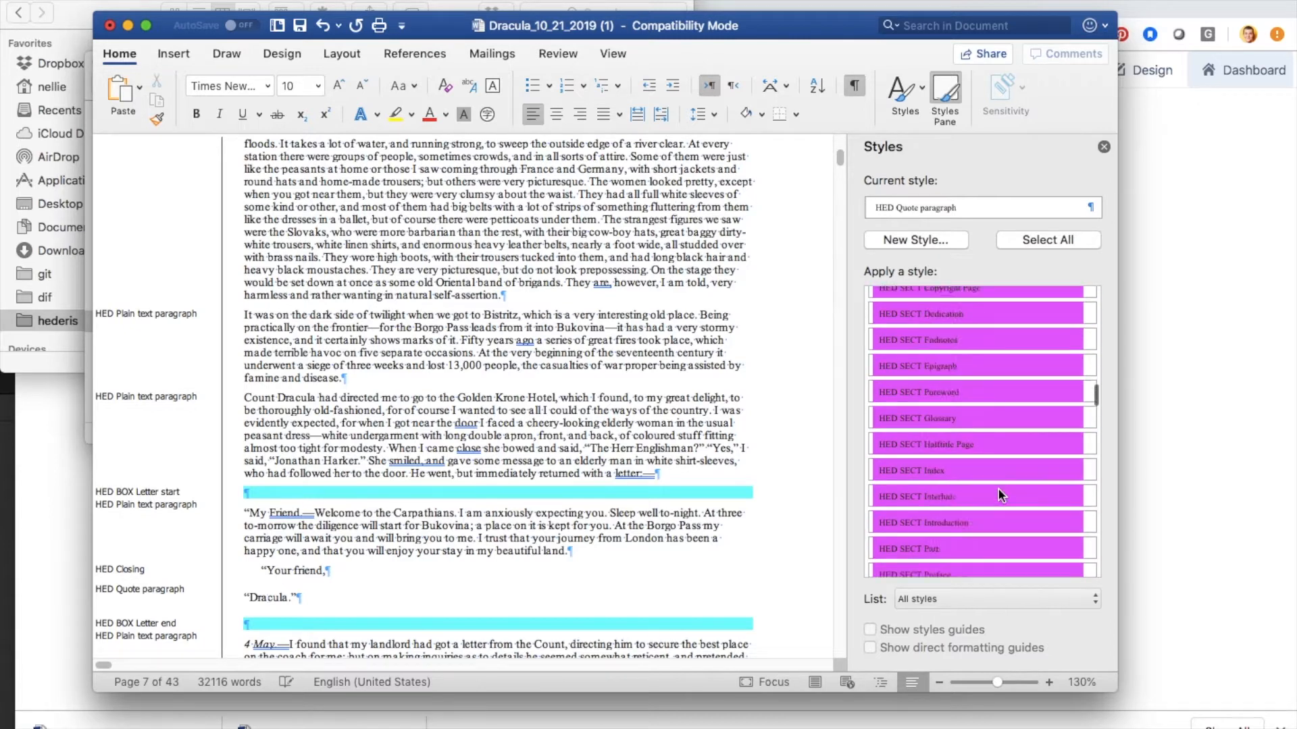
scroll(998, 488, down, 3)
click(905, 377)
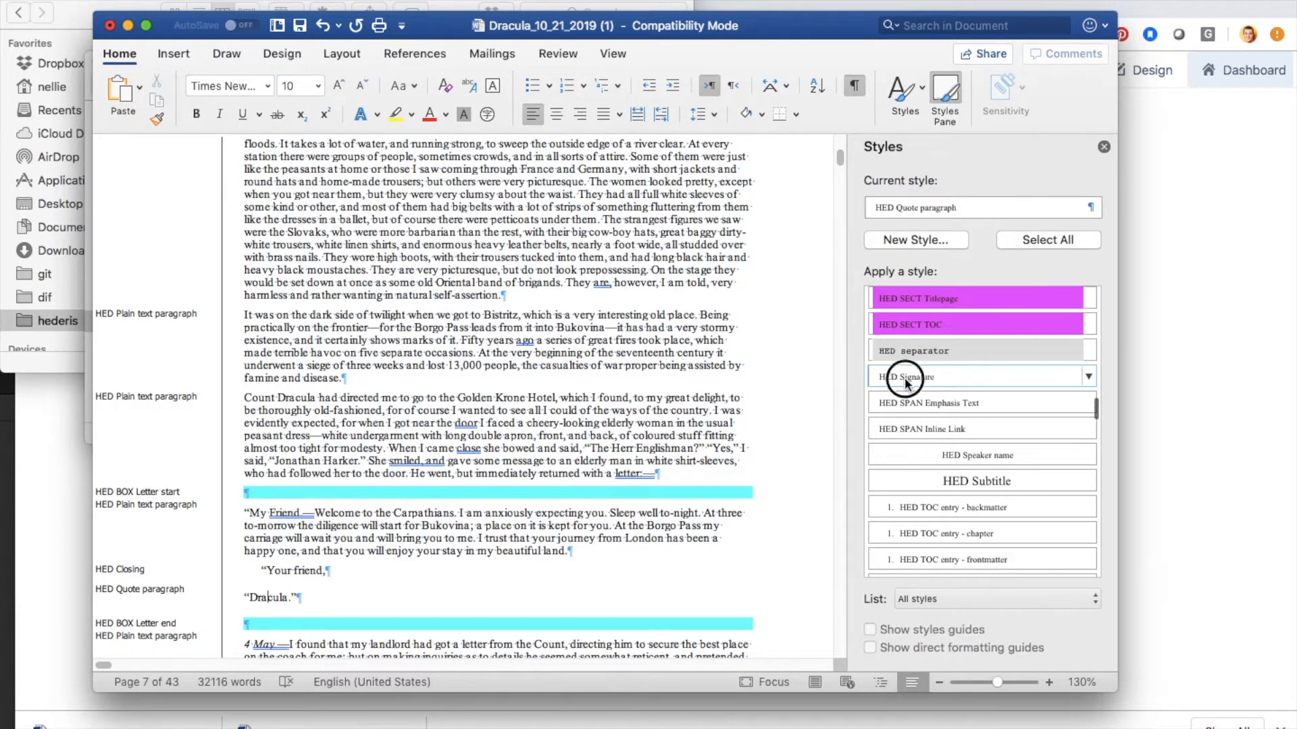
Step: Save the corrected Dracula document and close it
scroll(523, 436, down, 6)
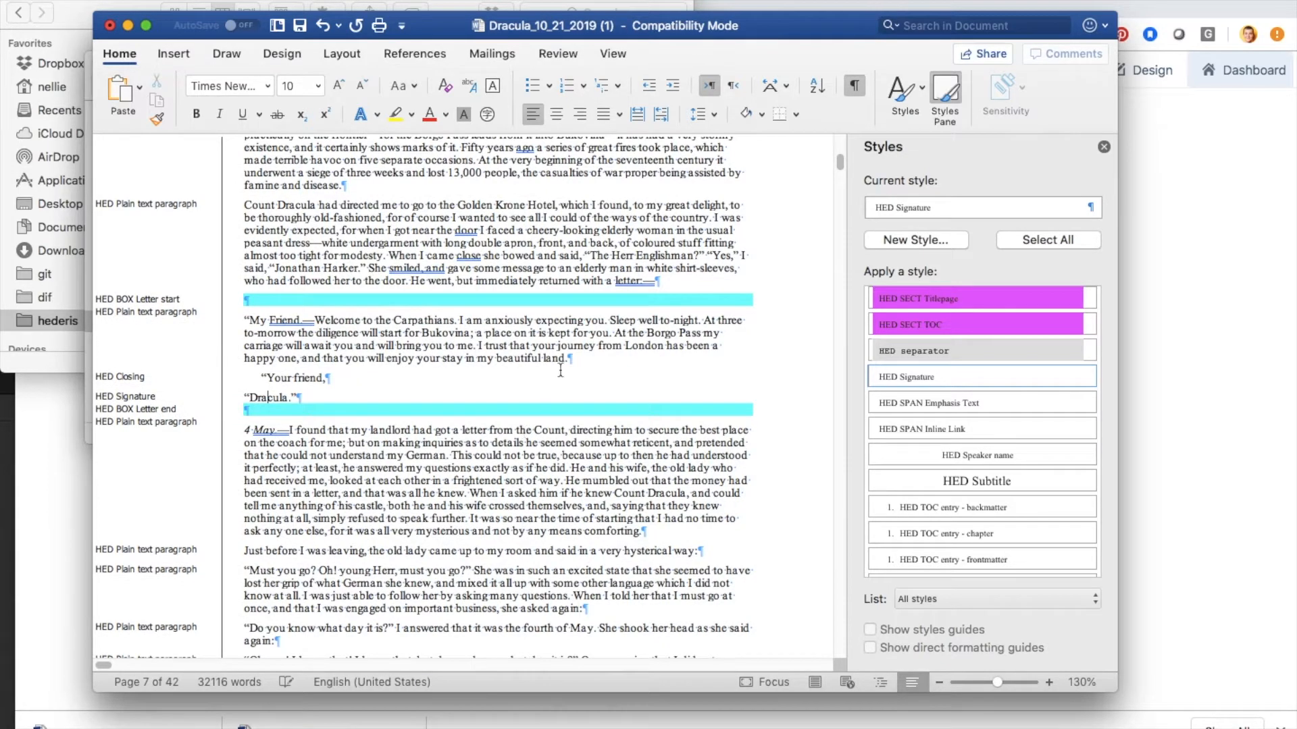
scroll(562, 371, up, 12)
click(533, 363)
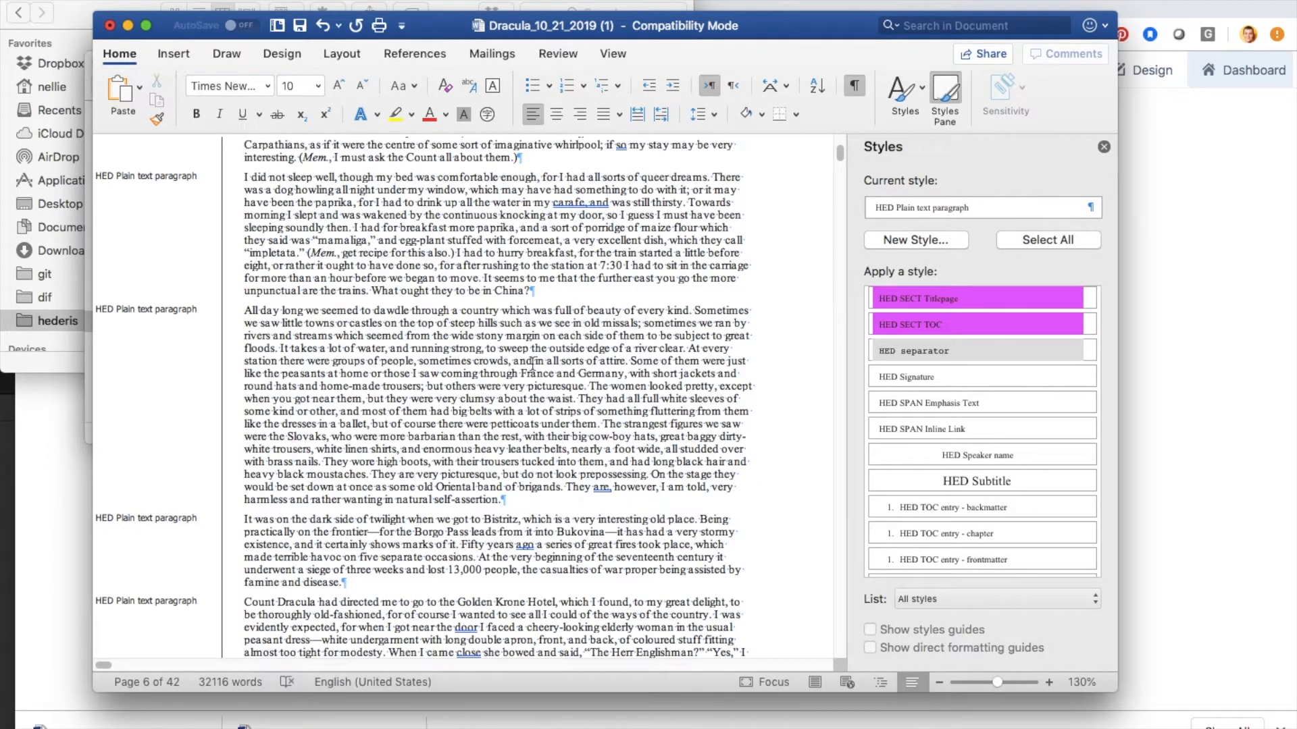
key(super+s)
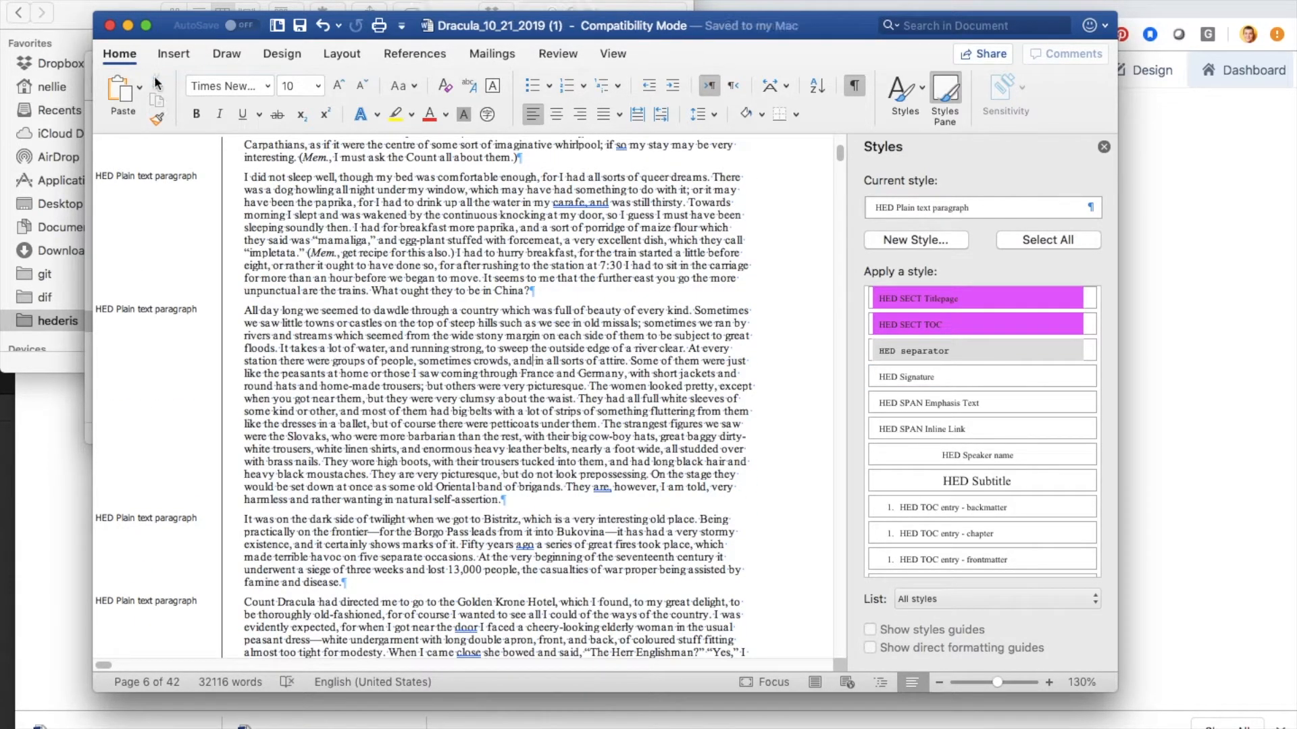
click(110, 26)
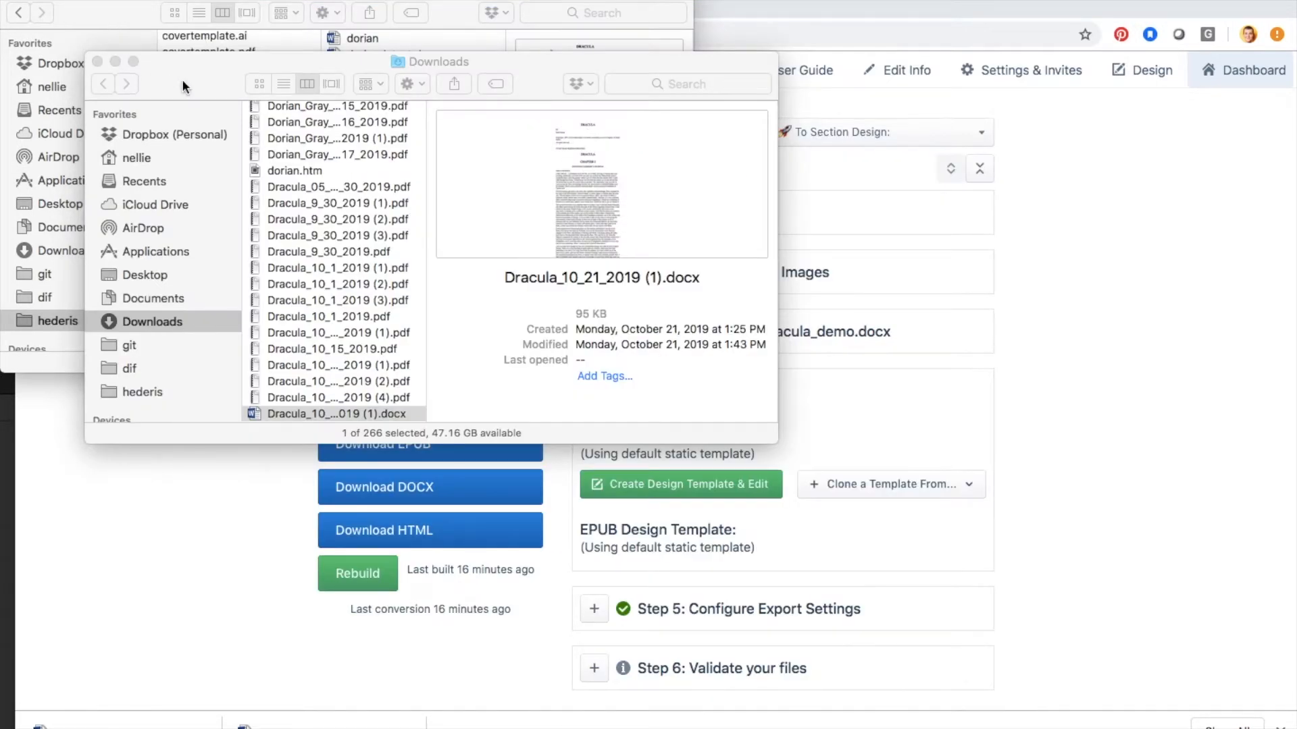
Step: Switch to Hederis in the browser, upload the corrected Dracula Word file to the project for conversion and dismiss the notifications
drag(181, 79, 96, 139)
drag(173, 472, 1057, 348)
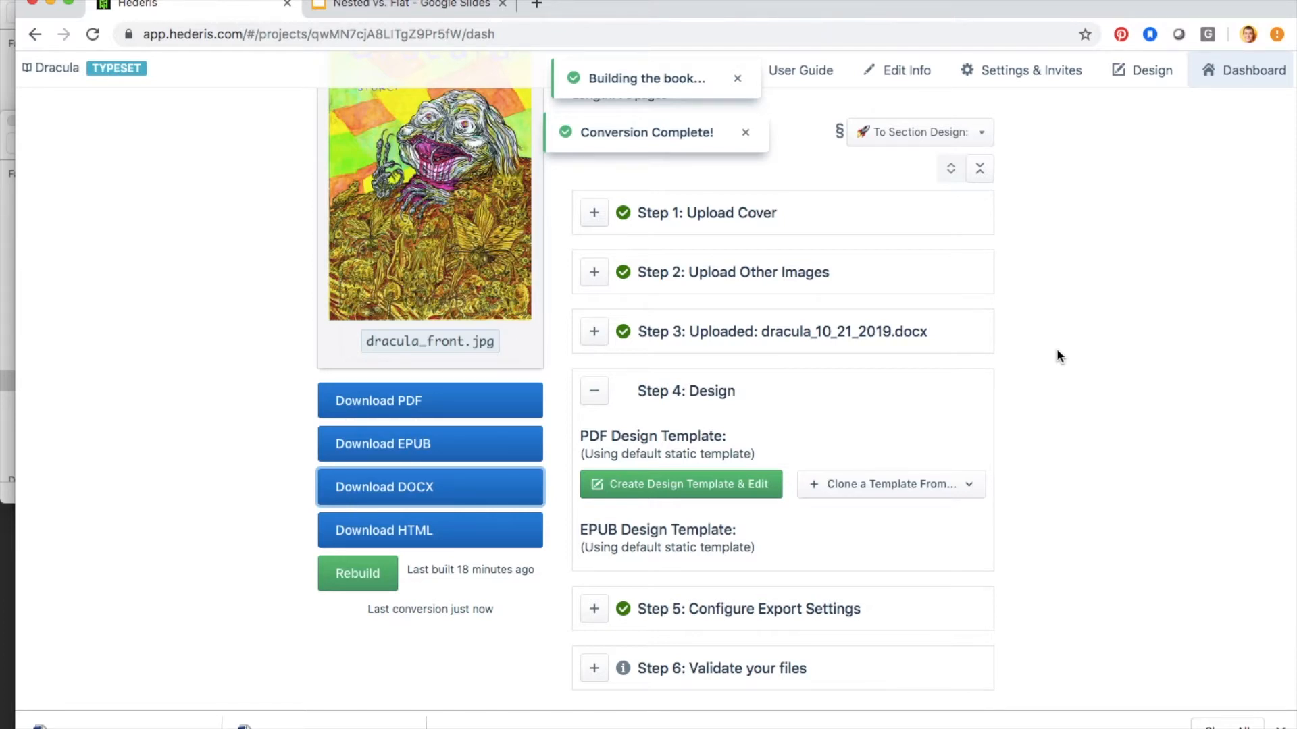
click(745, 135)
click(737, 78)
scroll(730, 257, up, 3)
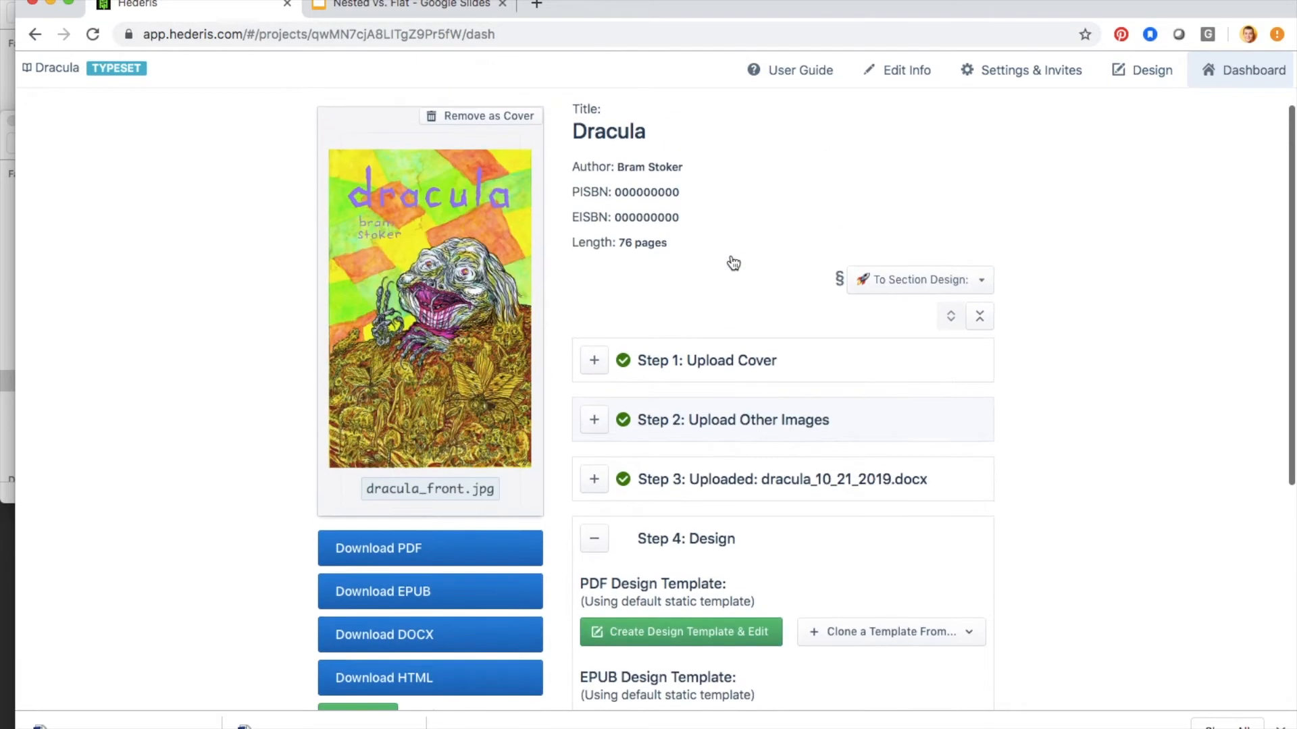
Step: Open the 0: DRACULA section in the design view and check which styles are available under Sections & Text
click(981, 280)
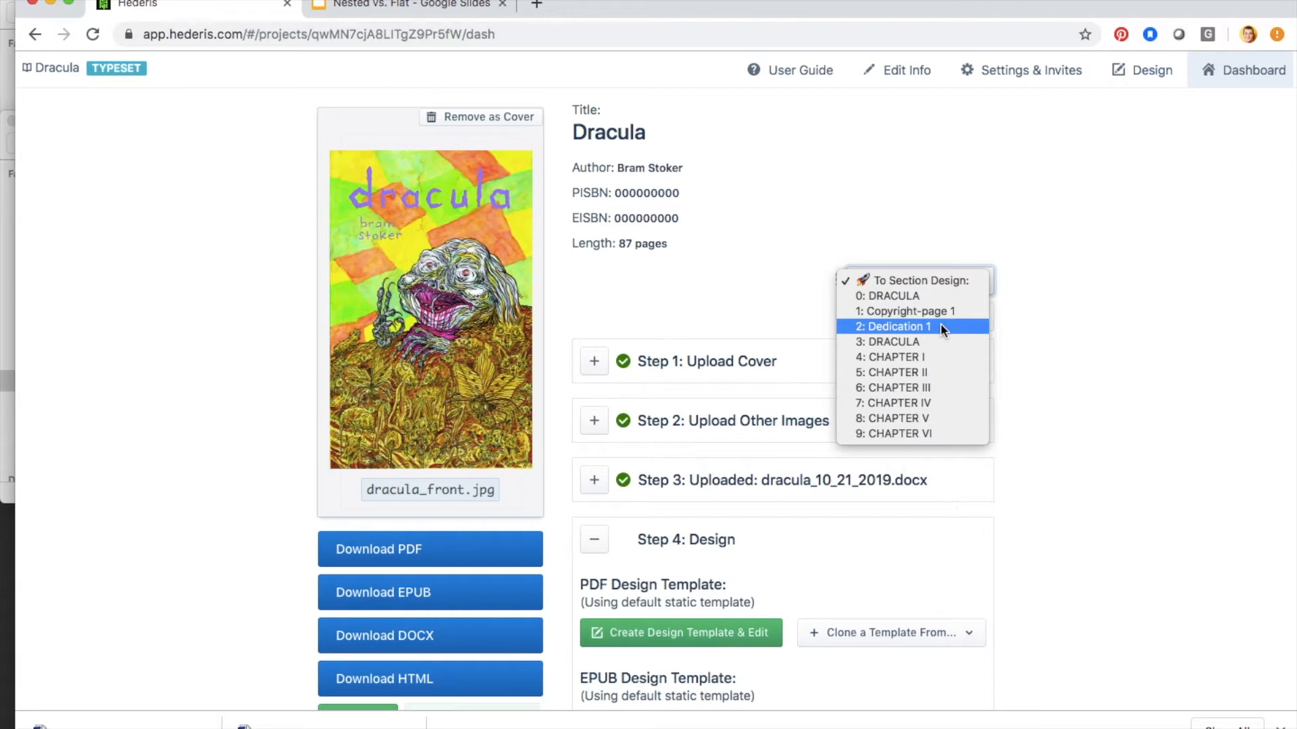
click(888, 296)
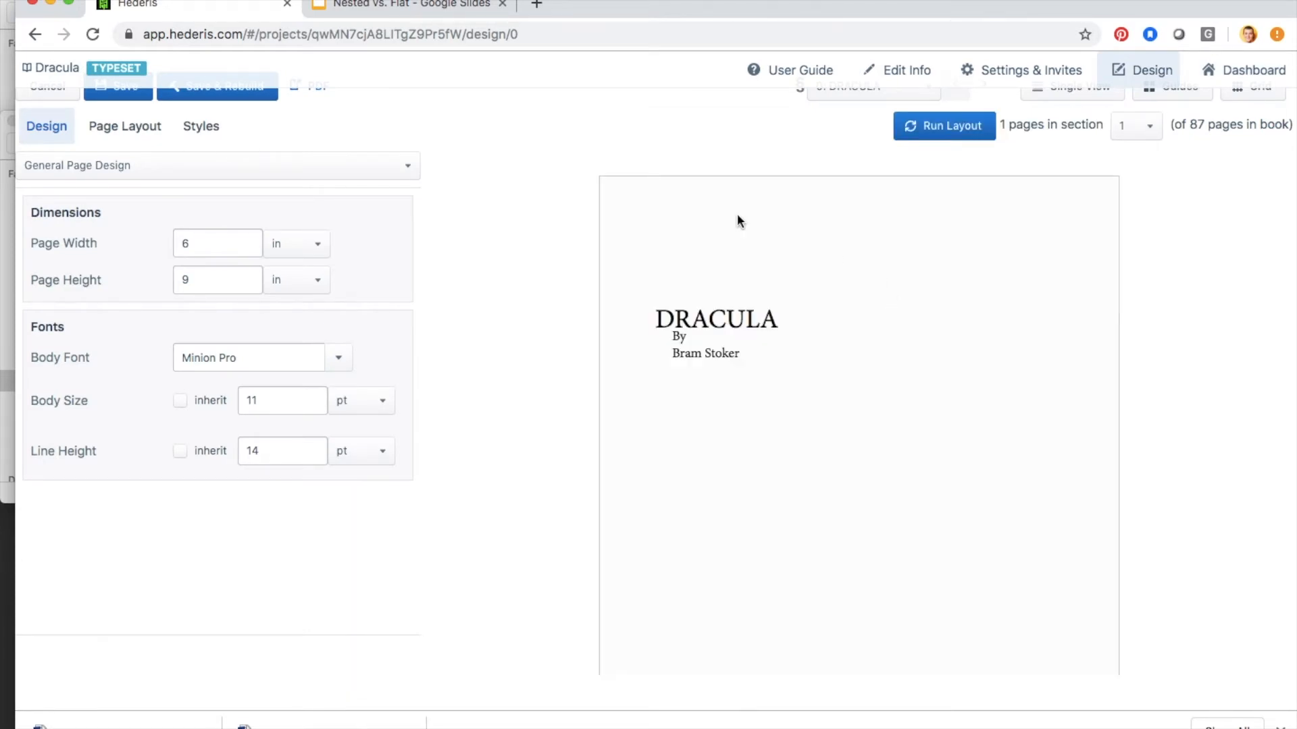
click(244, 165)
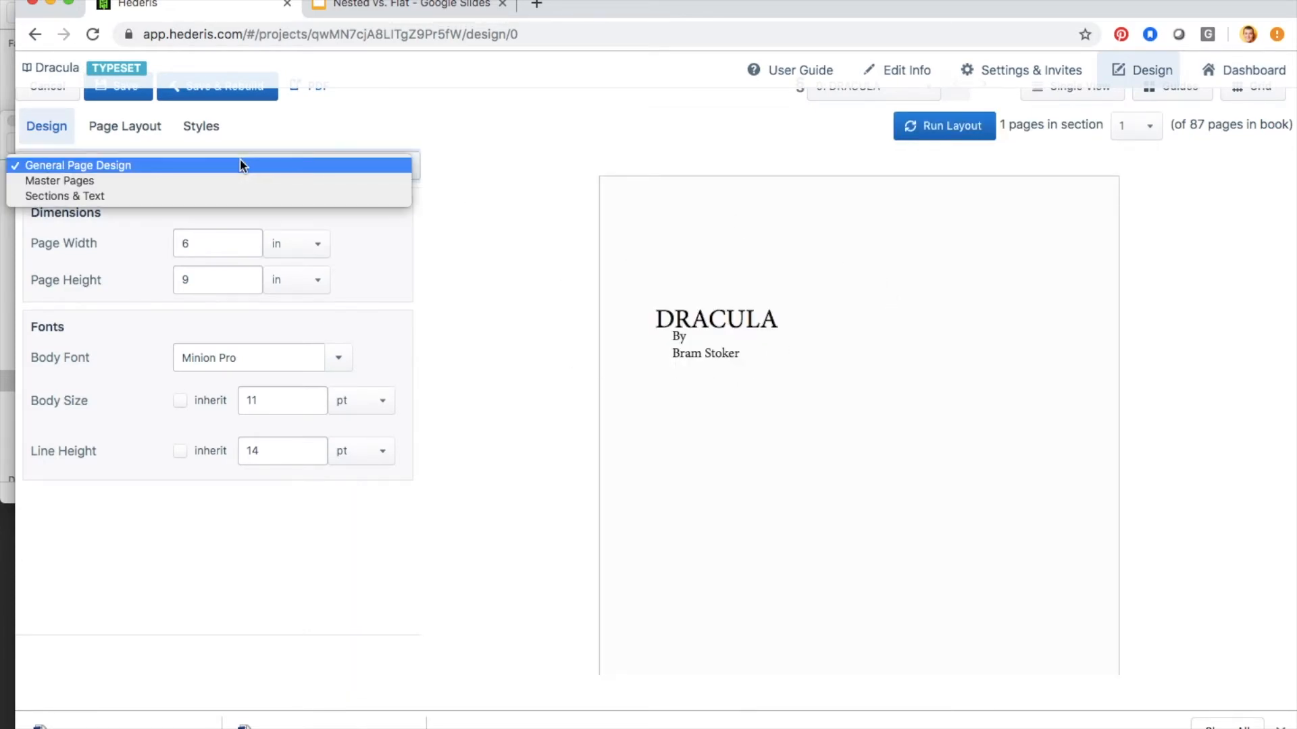
click(219, 195)
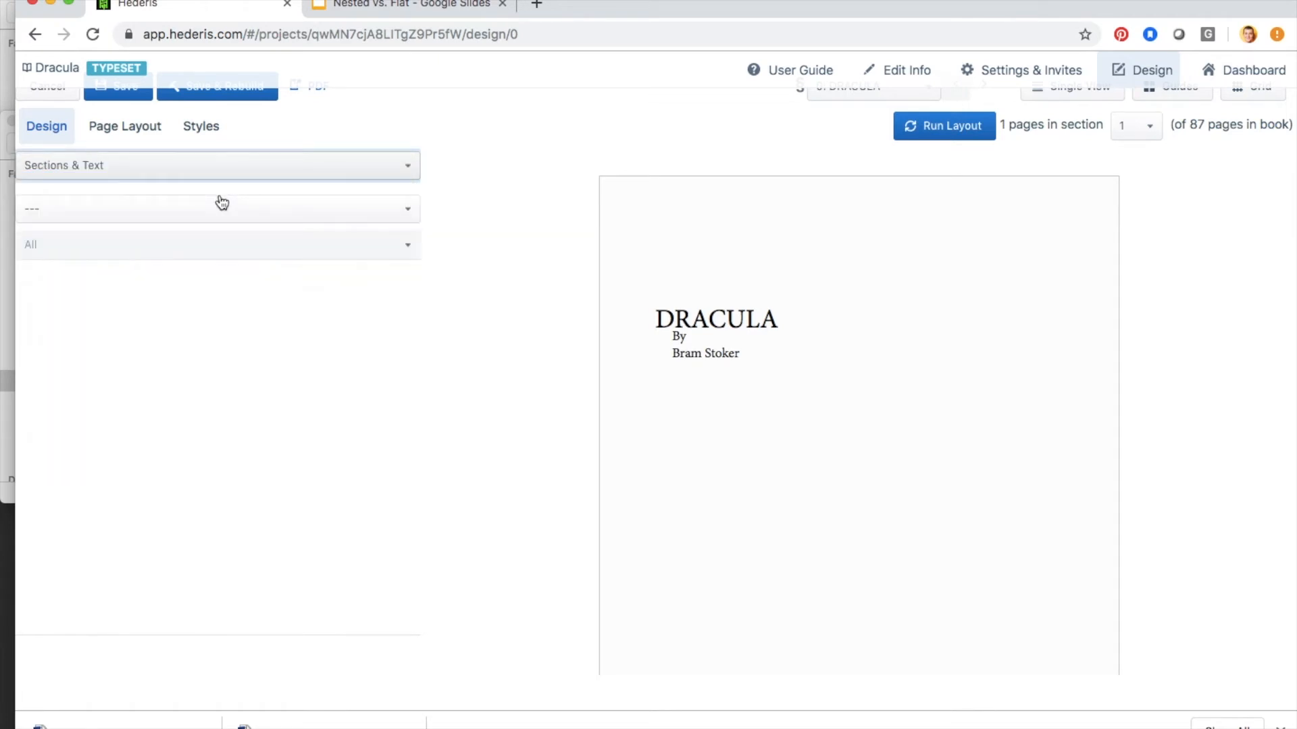
click(149, 211)
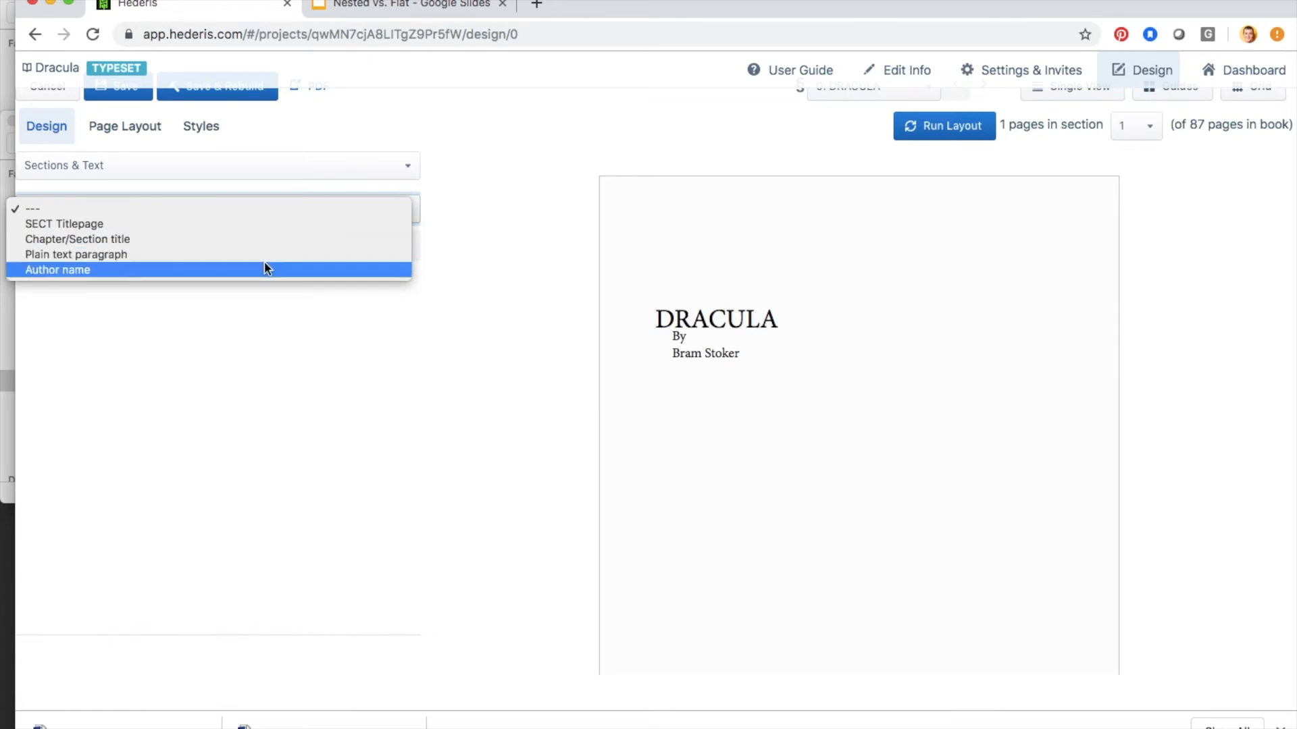
click(394, 359)
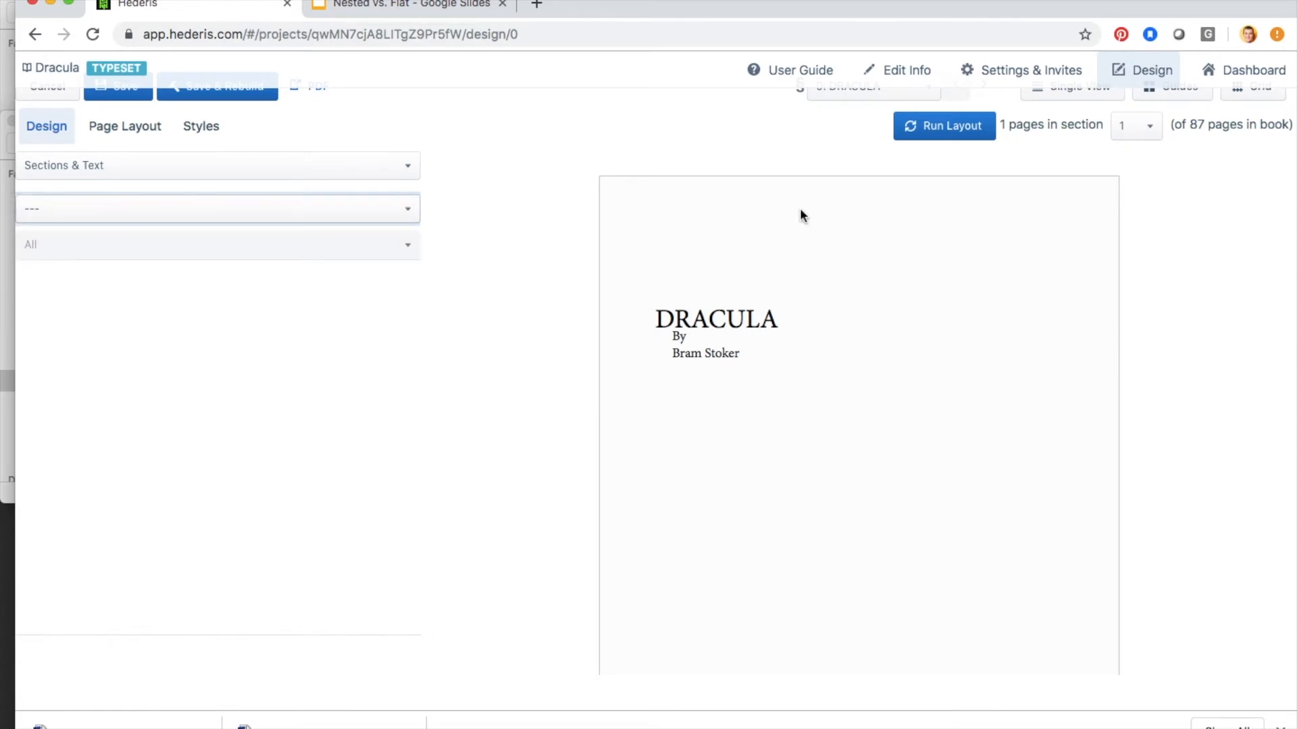
Step: Switch the design view to CHAPTER I, select the BOX Letter element and examine the letter in the page preview
scroll(800, 209, up, 3)
click(926, 175)
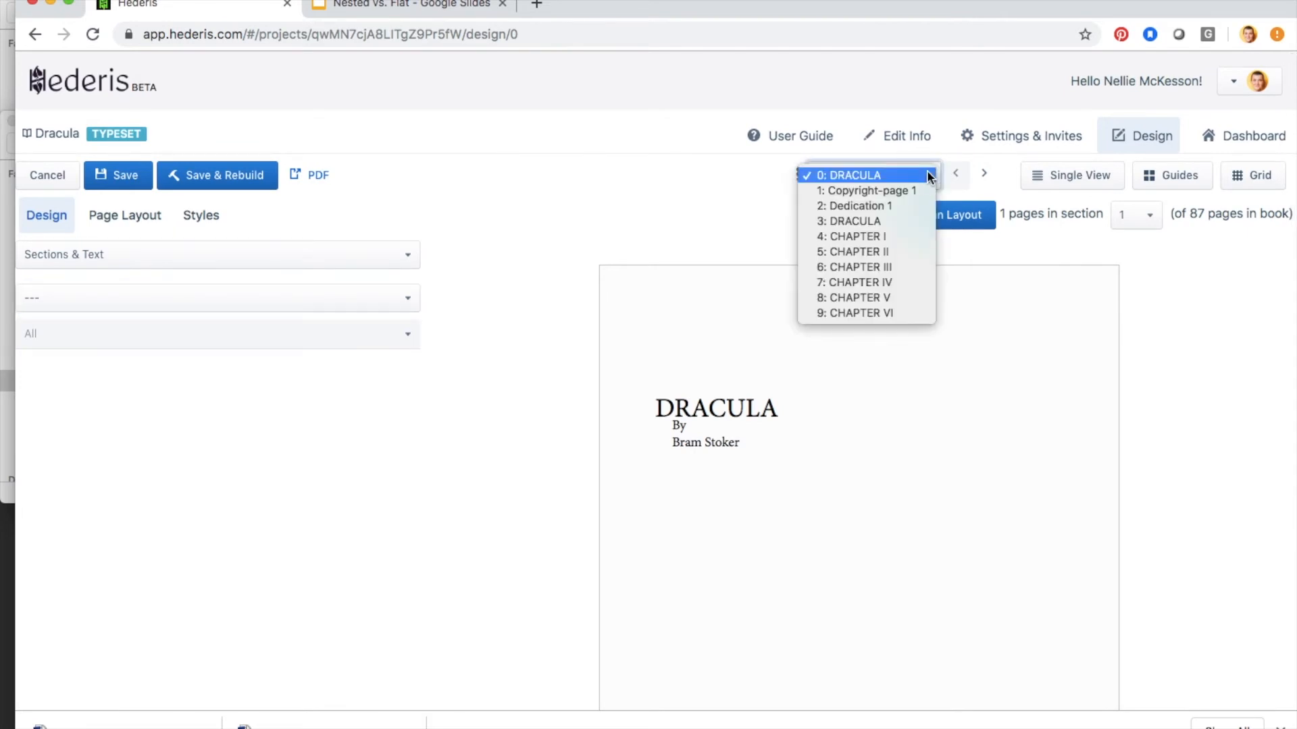
click(895, 238)
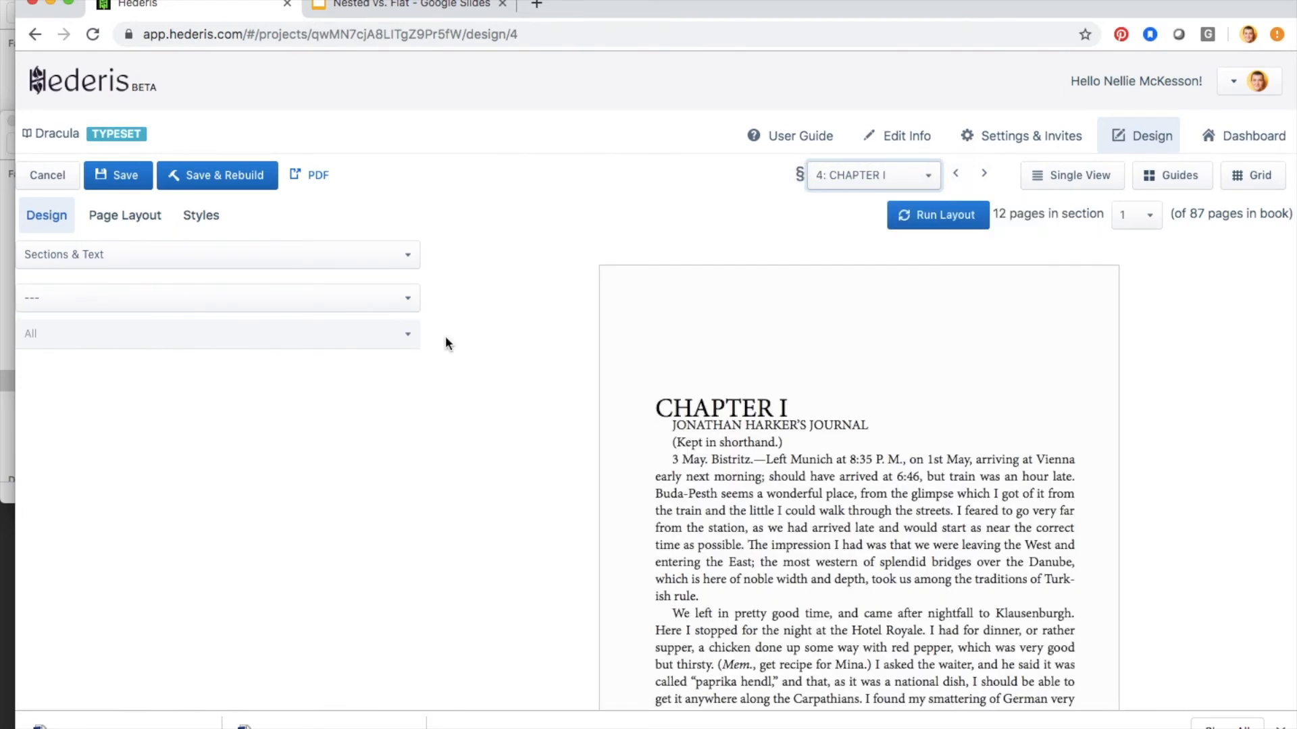
click(290, 300)
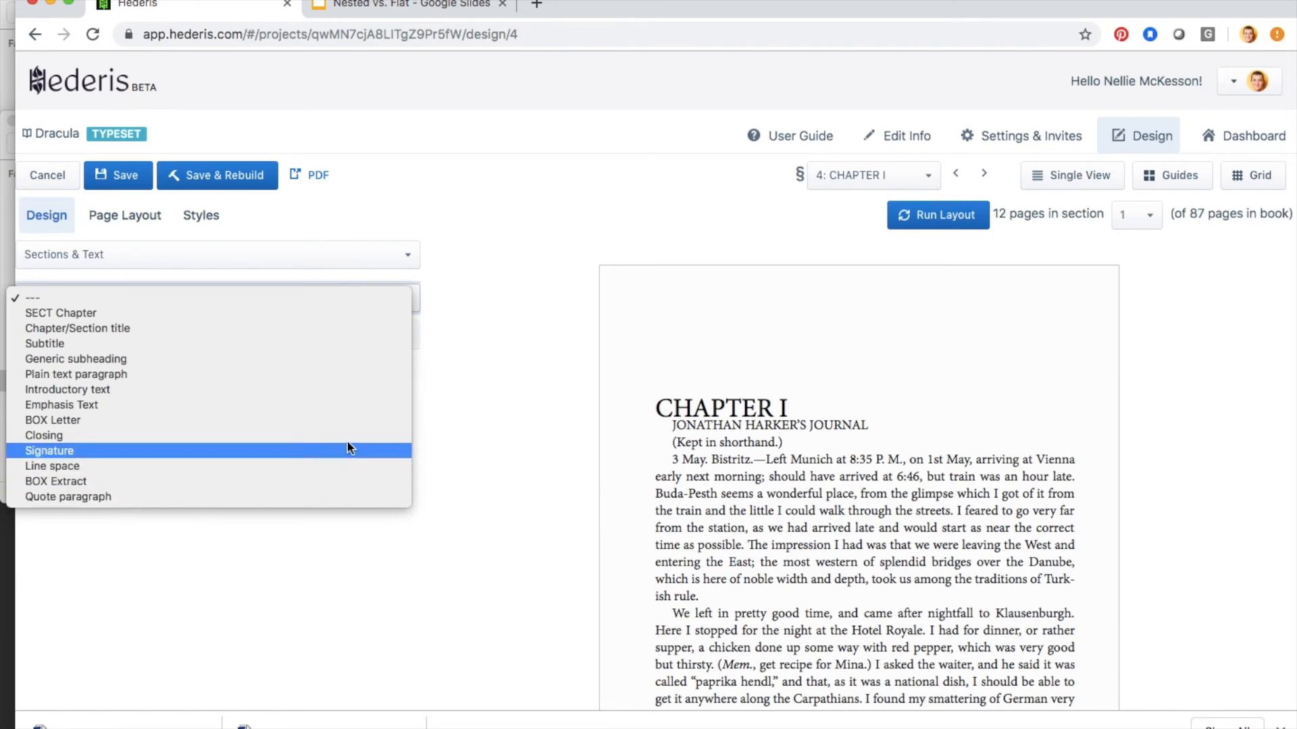
click(178, 419)
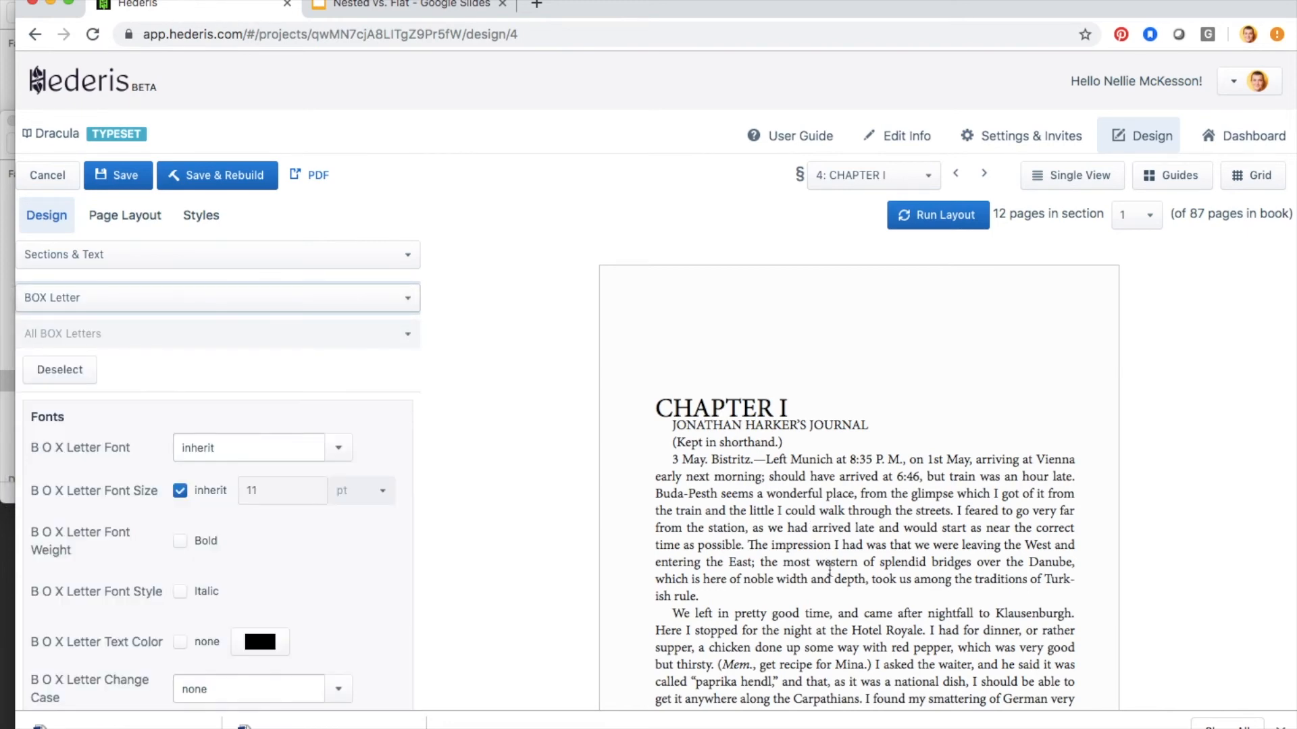
scroll(829, 570, down, 10)
scroll(829, 569, down, 10)
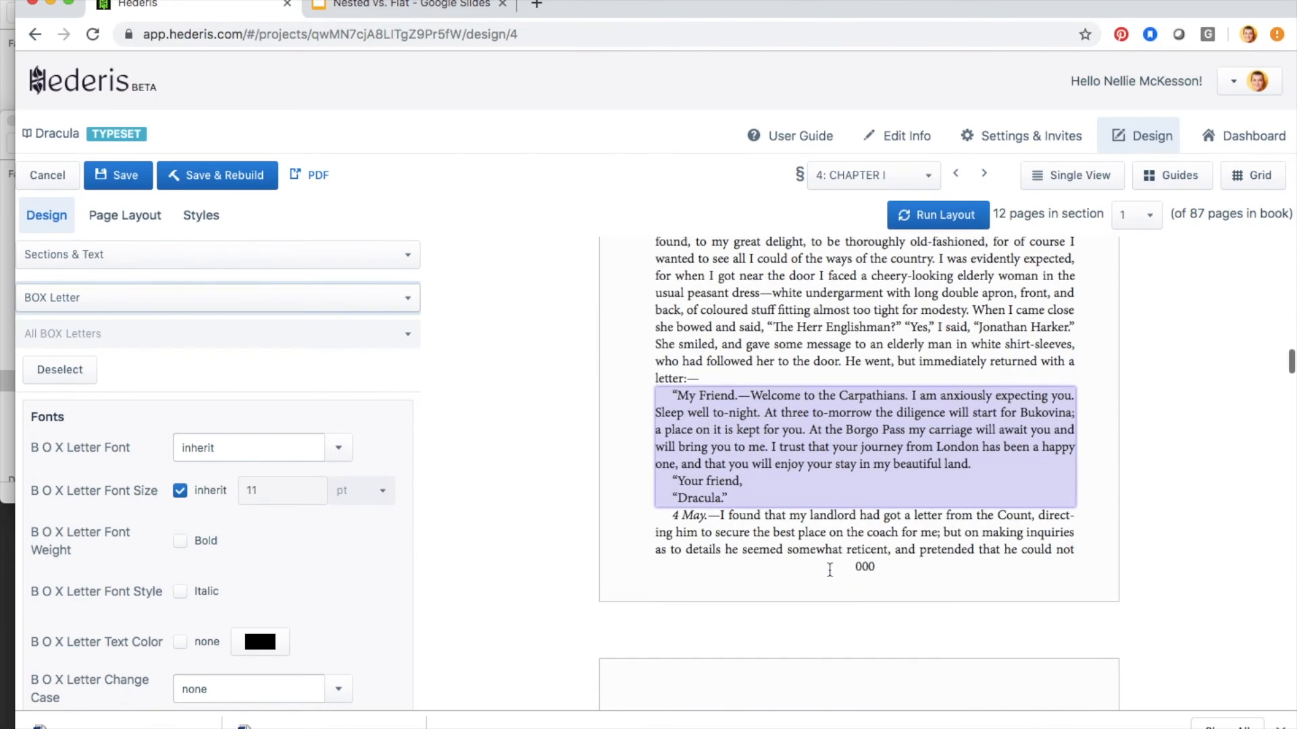